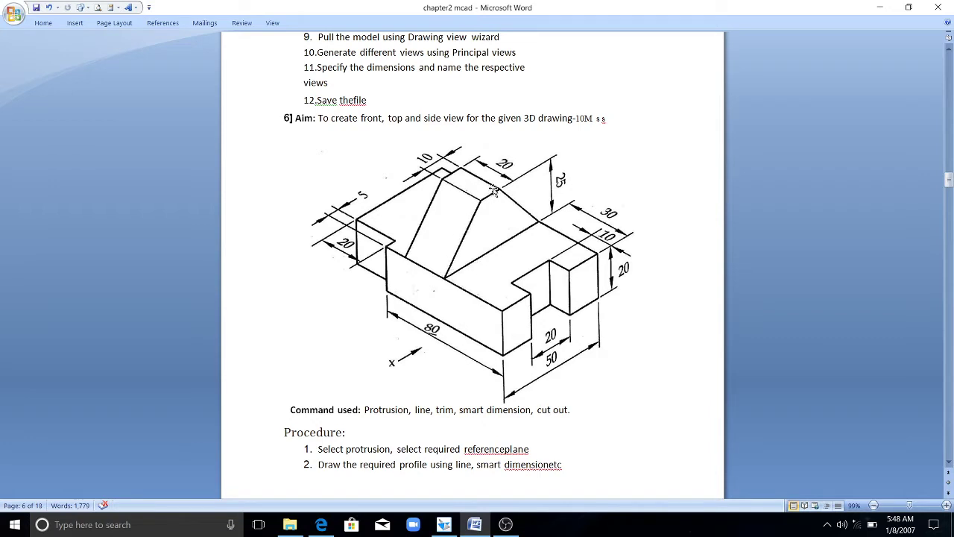
# - Drag the stepped-block picture below the 'Command used' line in the chapter2 mcad document
pyautogui.moveTo(530, 209); pyautogui.dragTo(520, 238)
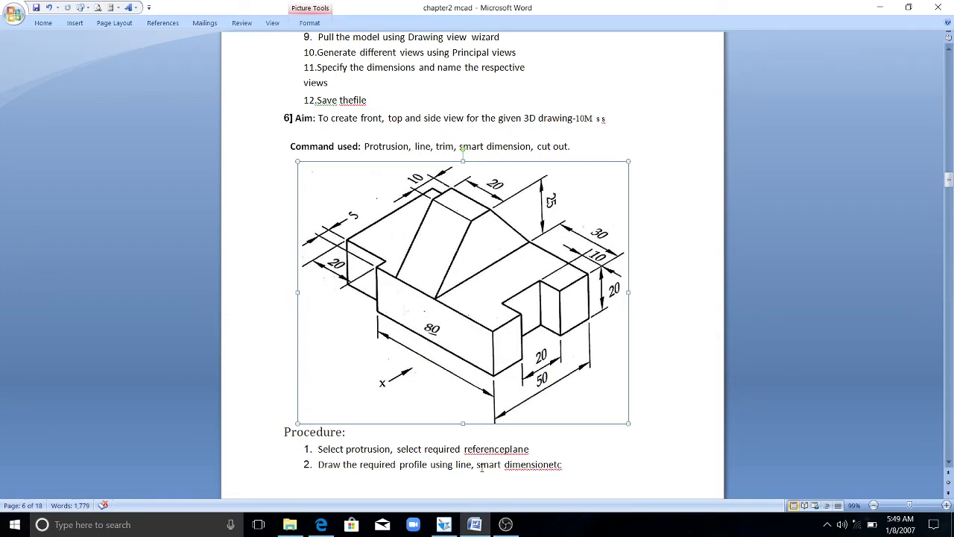
# - Create a new Solid Part, start a protrusion on the top reference plane, then view the Word drawing
pyautogui.click(445, 530)
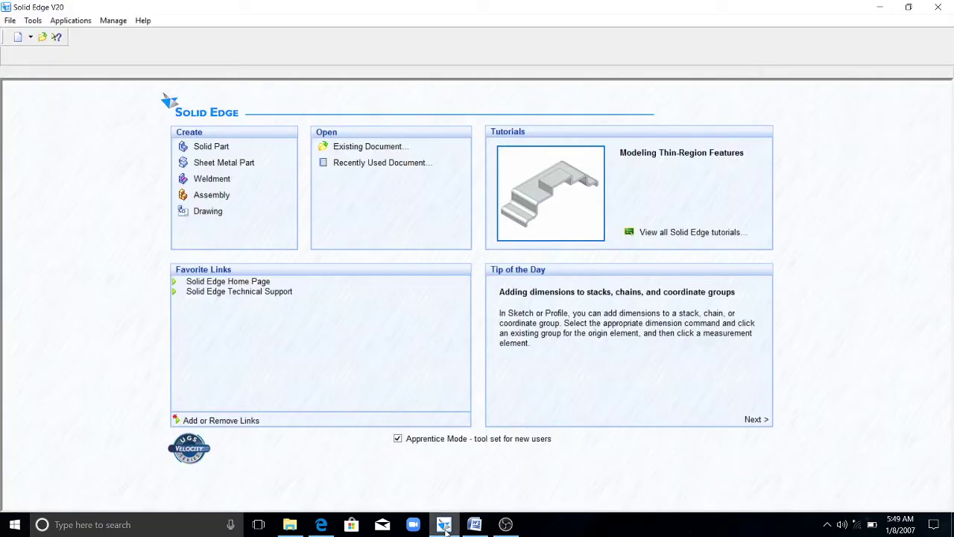
pyautogui.click(211, 147)
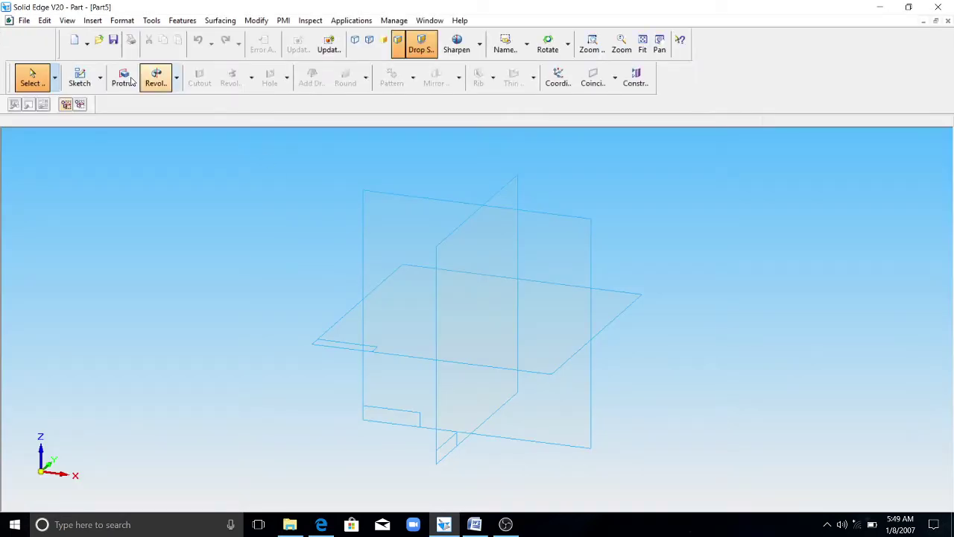
pyautogui.click(120, 84)
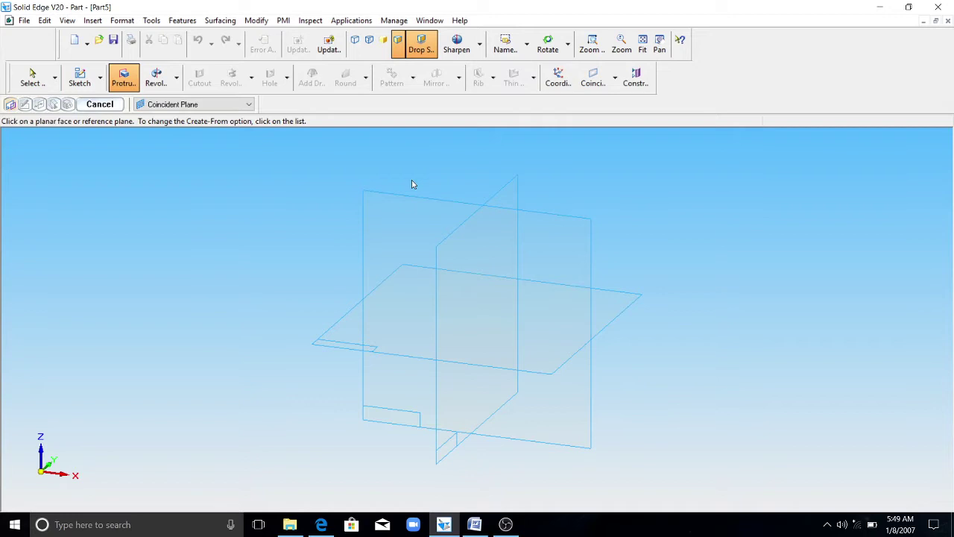
pyautogui.click(387, 277)
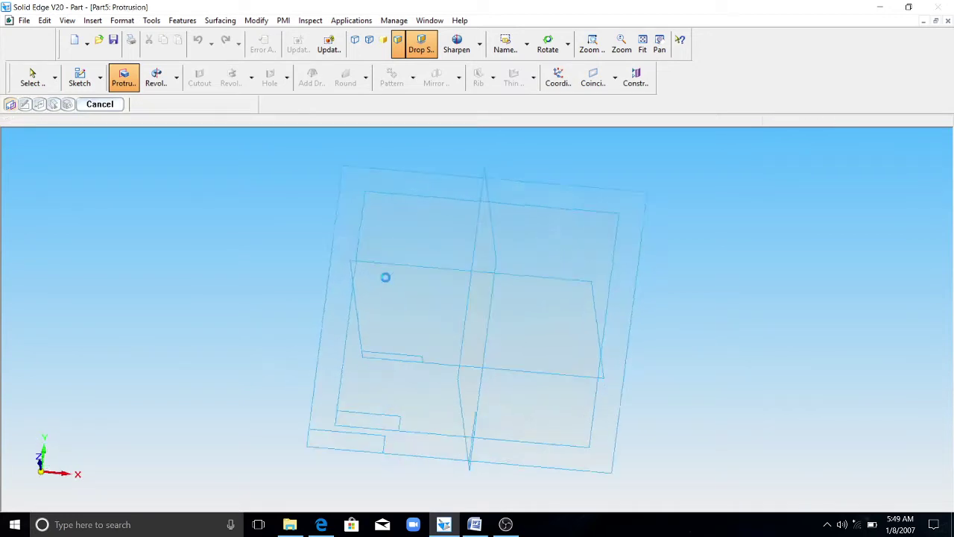
pyautogui.click(474, 524)
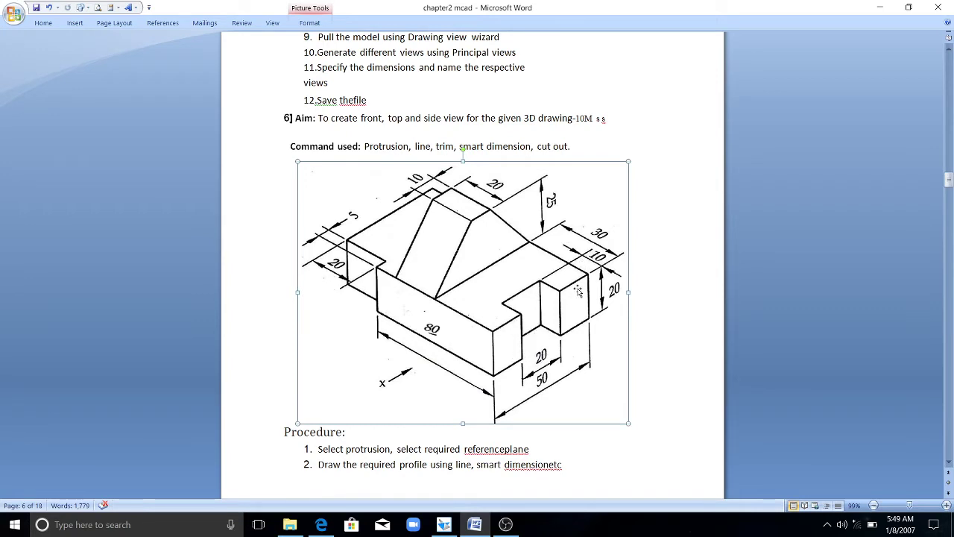
# - Start the profile with a 15 mm vertical line followed by a 10 mm horizontal segment
pyautogui.click(475, 524)
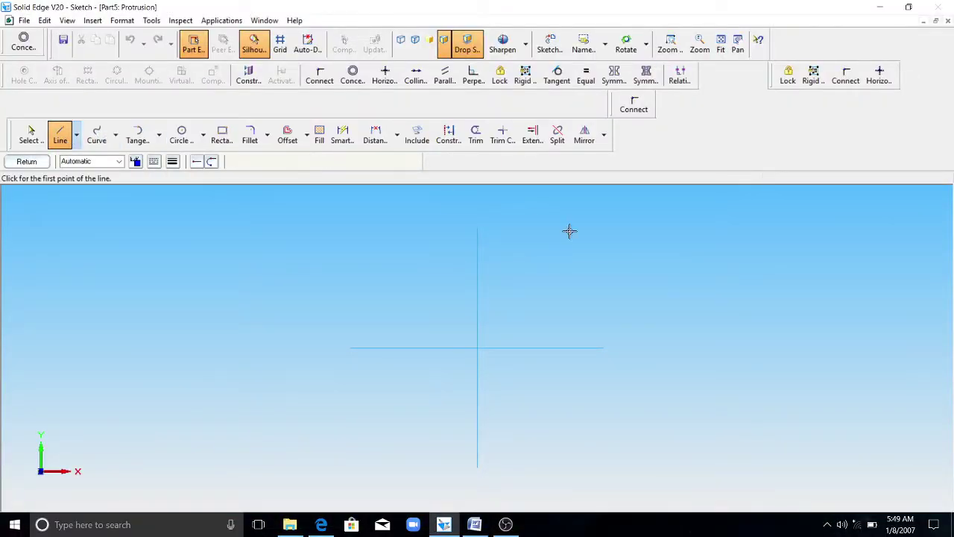
pyautogui.click(548, 281)
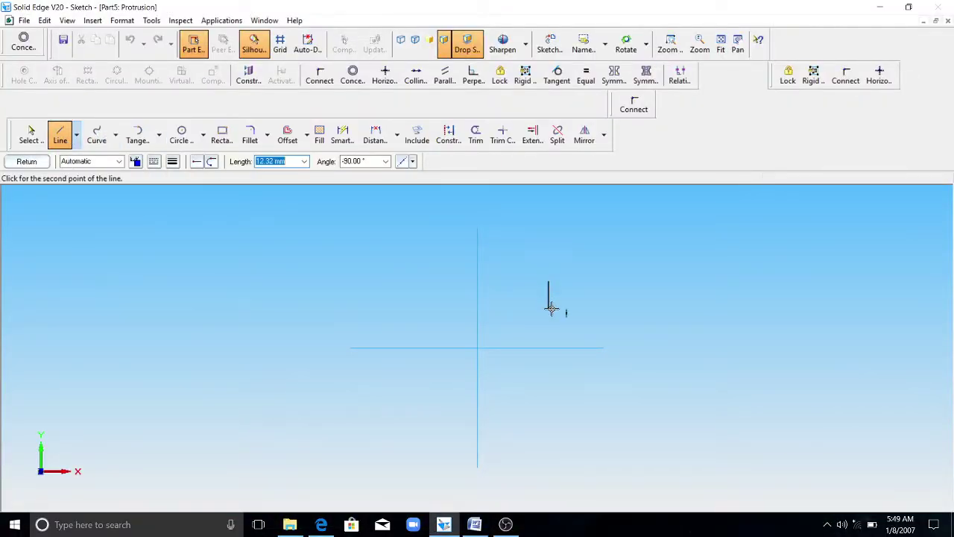
pyautogui.write('15')
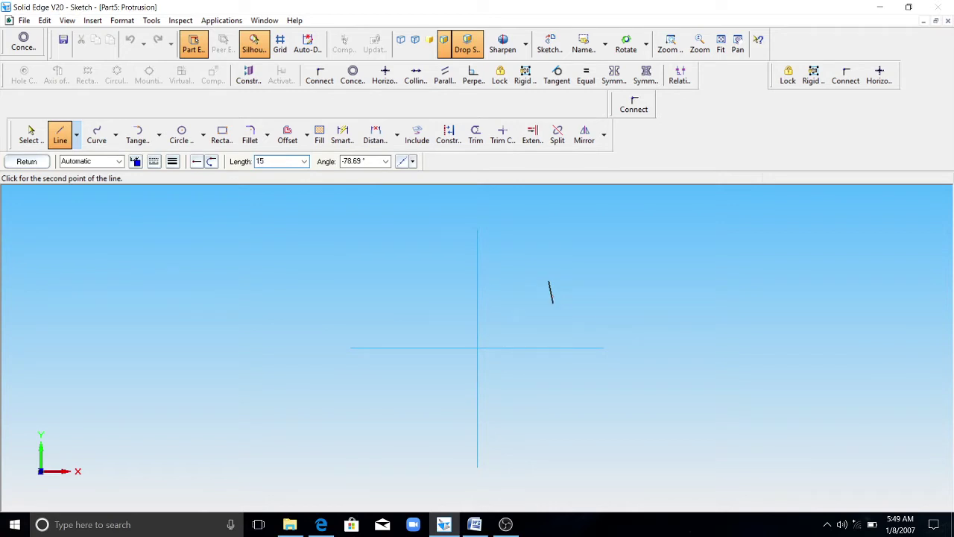
pyautogui.press('Tab')
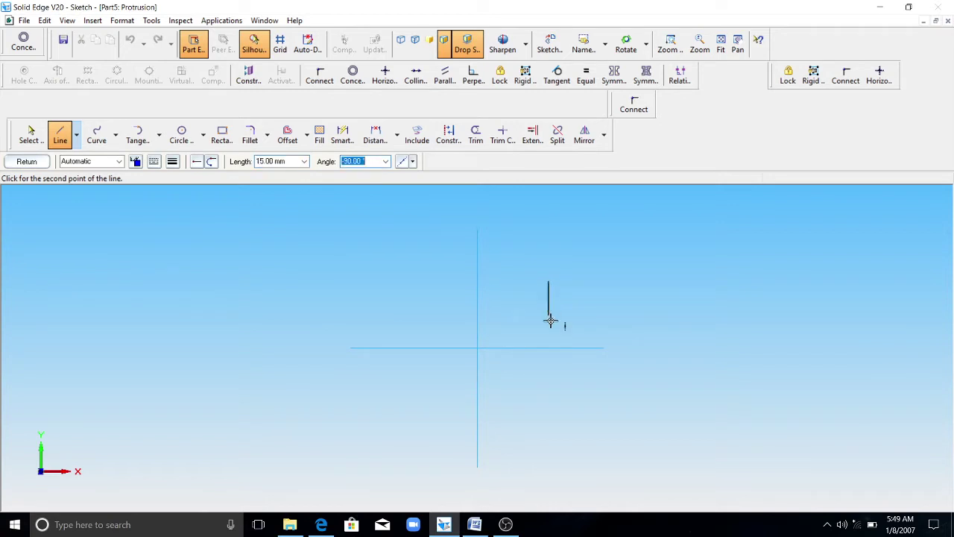
pyautogui.click(549, 321)
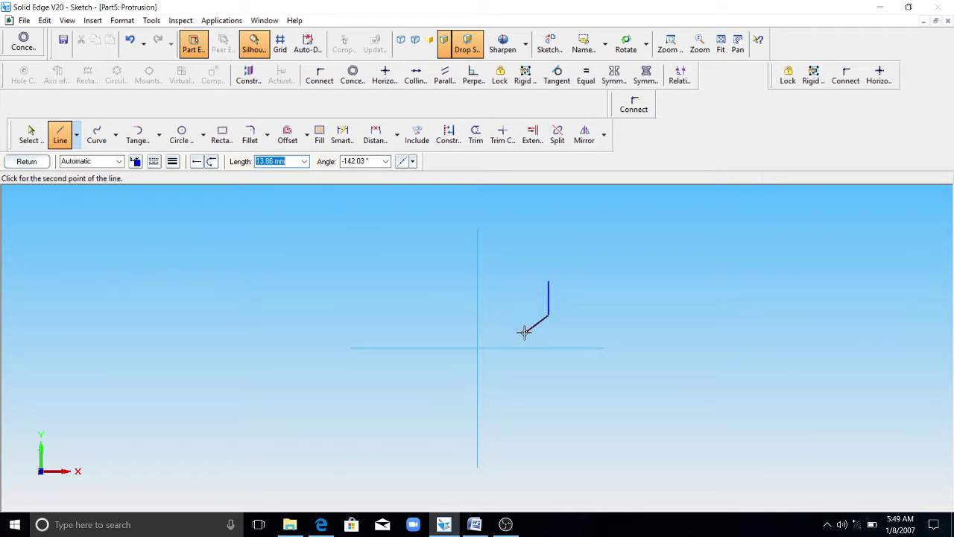
pyautogui.click(474, 524)
pyautogui.click(477, 524)
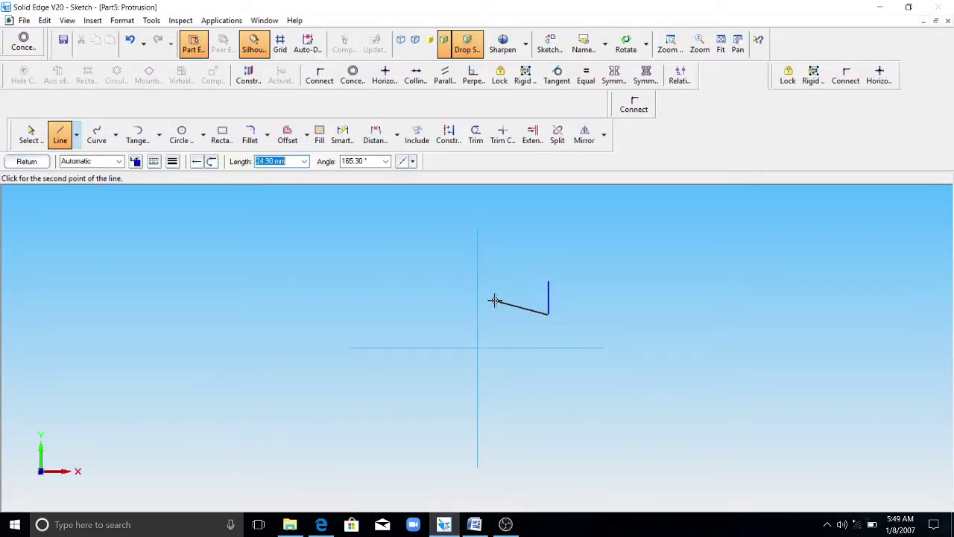
pyautogui.write('10')
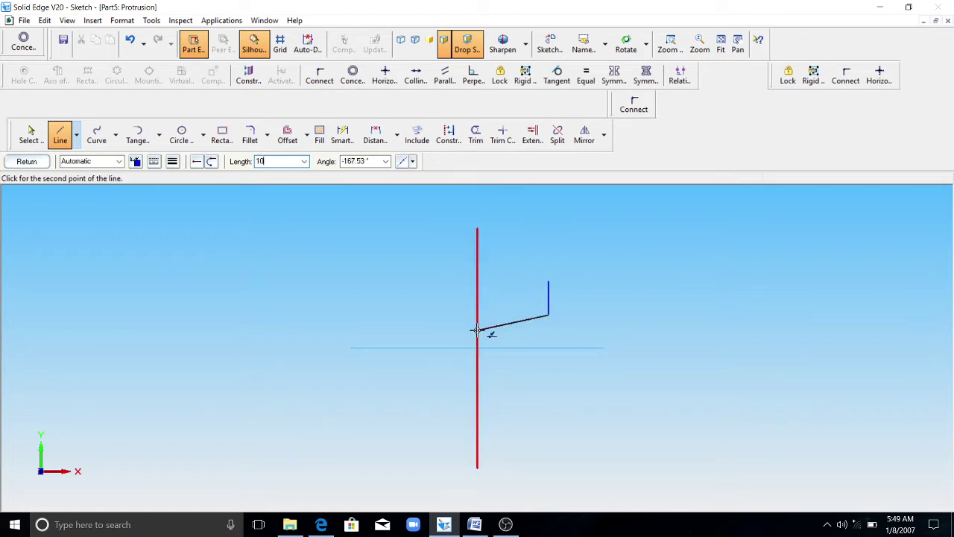
pyautogui.press('Tab')
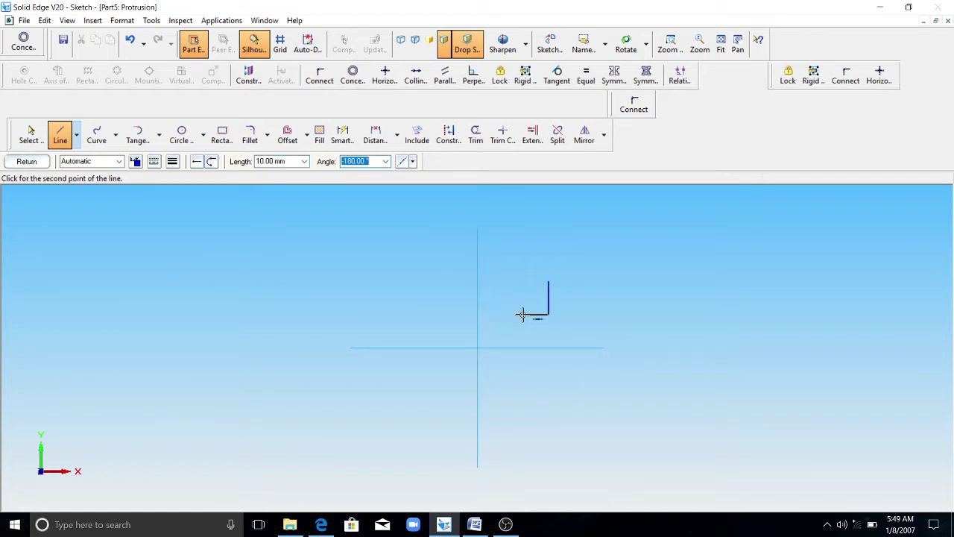
pyautogui.click(525, 314)
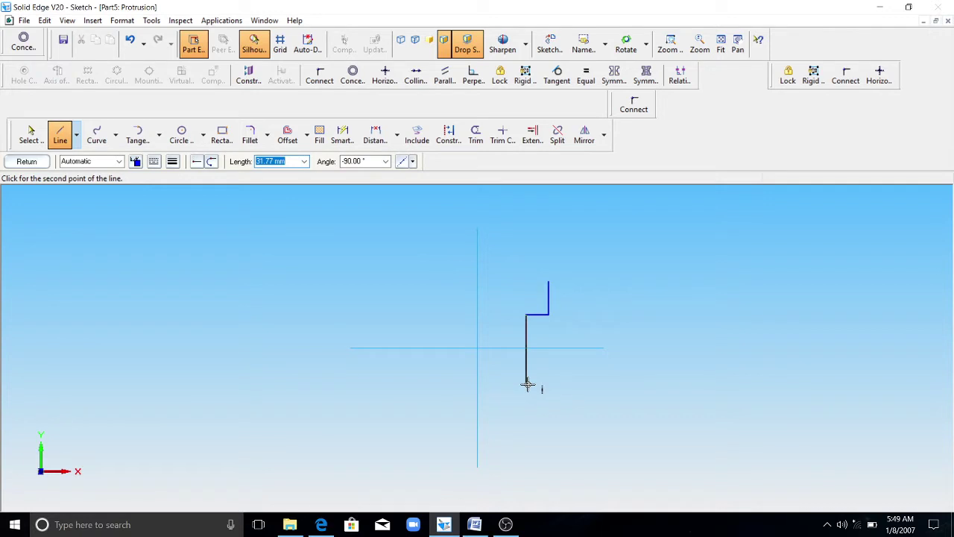
# - Continue the stepped chain with 20 mm, 10 mm and 15 mm segments, comparing against the Word drawing
pyautogui.write('20')
pyautogui.press('Tab')
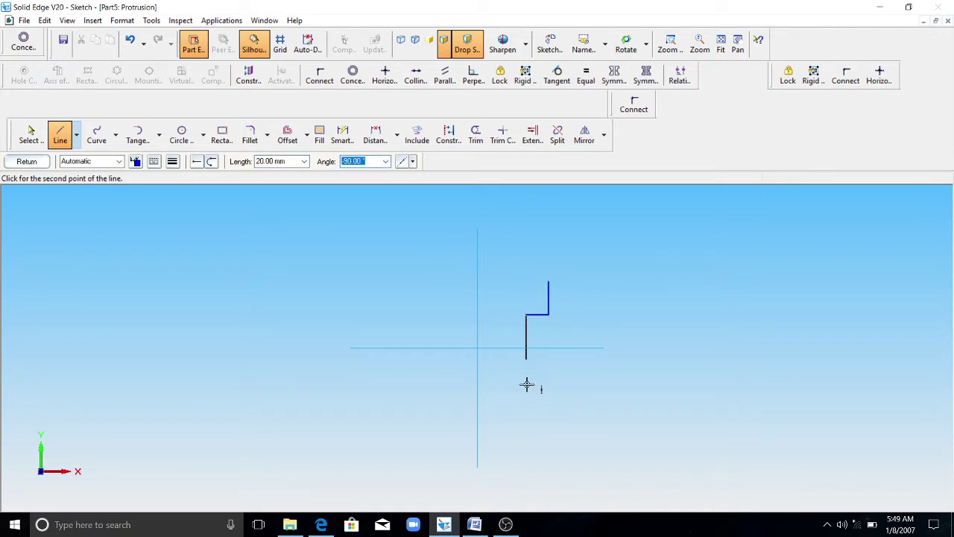
pyautogui.click(526, 384)
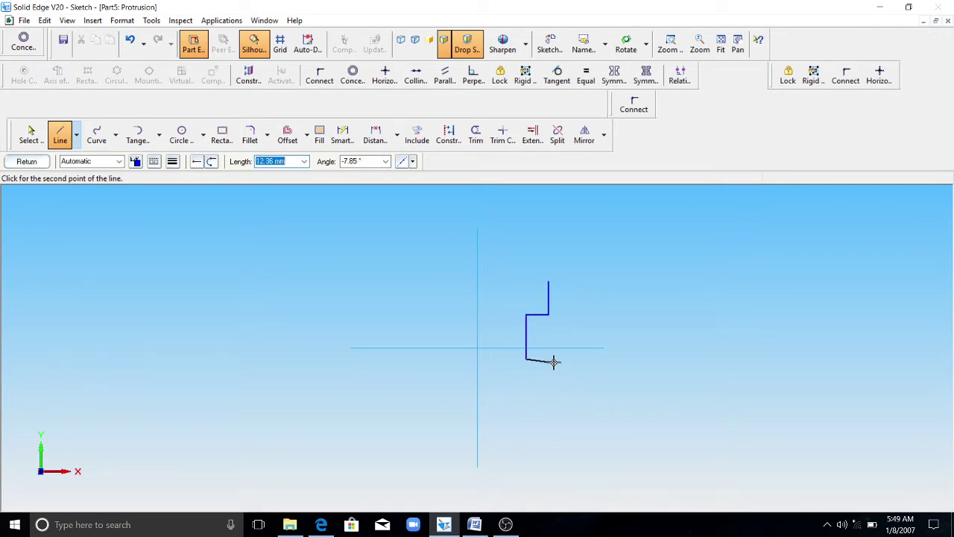
pyautogui.write('10')
pyautogui.press('Tab')
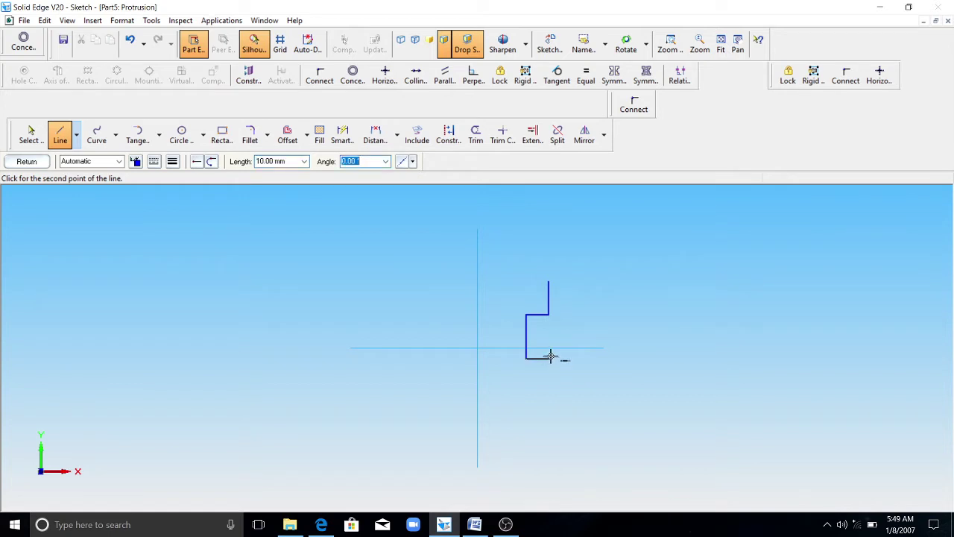
pyautogui.click(550, 356)
pyautogui.write('15')
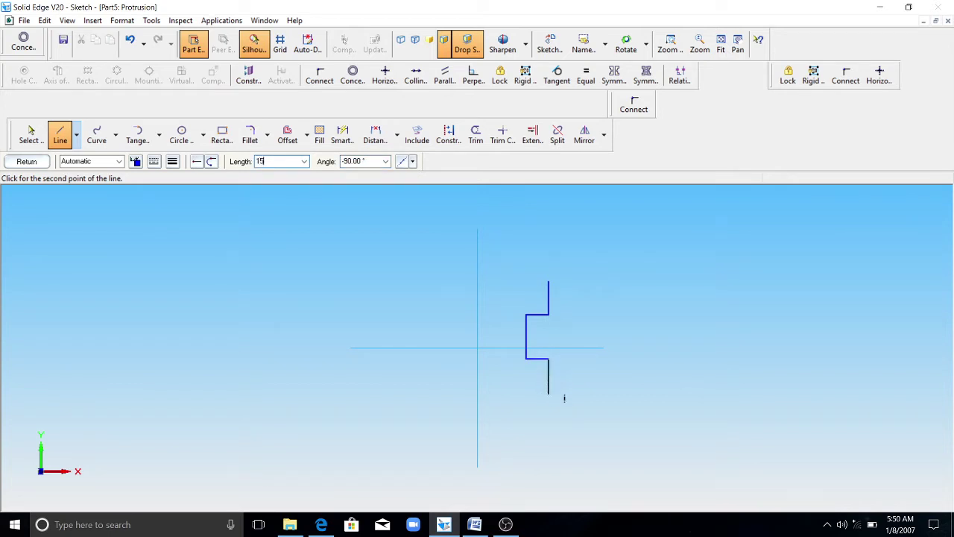
pyautogui.press('Tab')
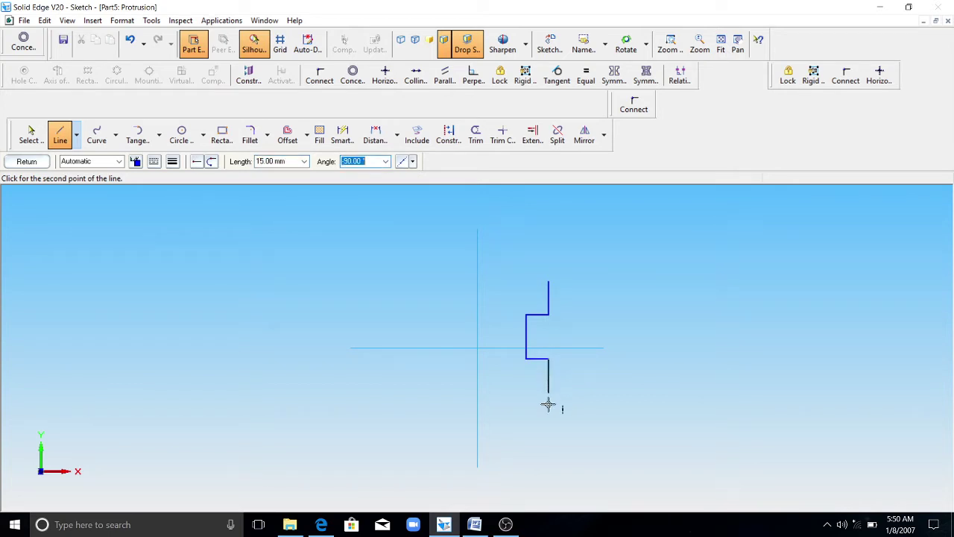
pyautogui.click(477, 525)
pyautogui.click(481, 526)
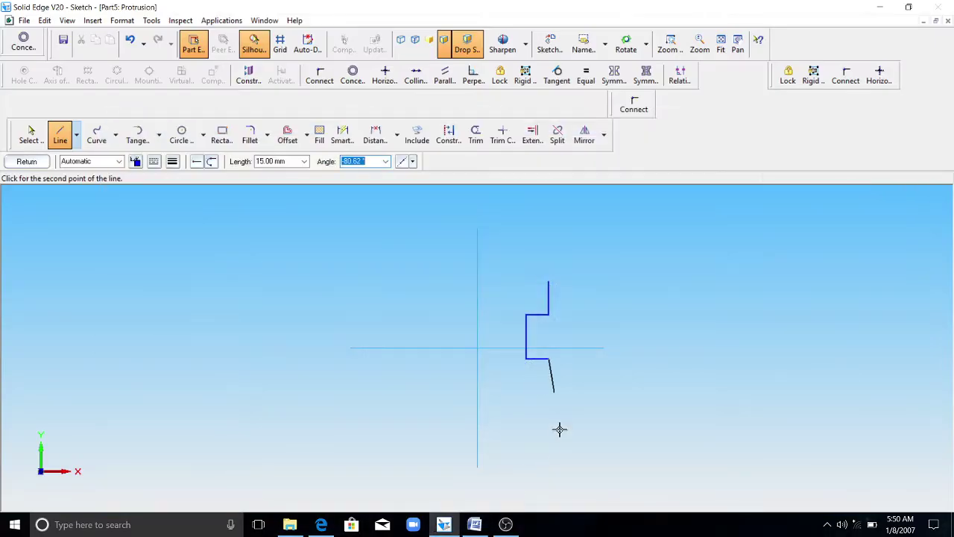
pyautogui.click(475, 526)
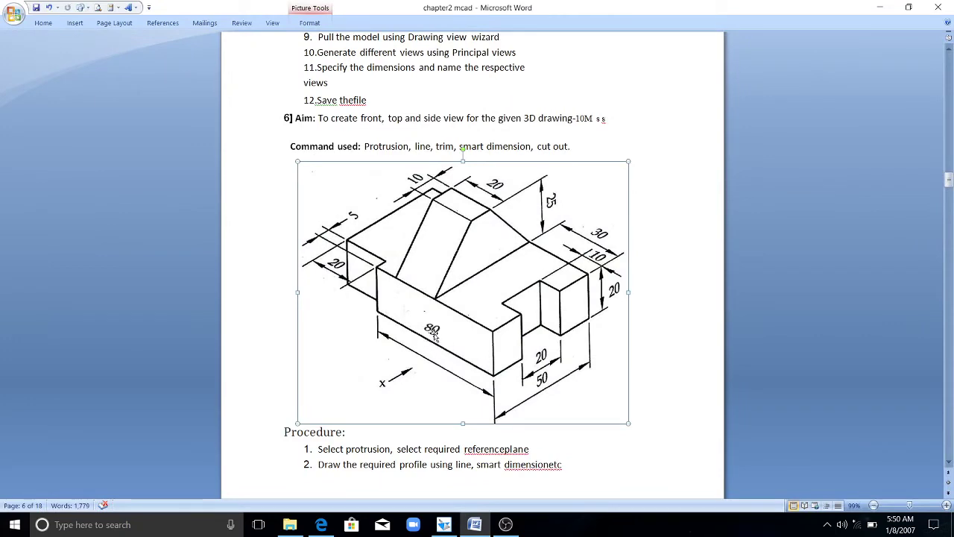
pyautogui.click(475, 525)
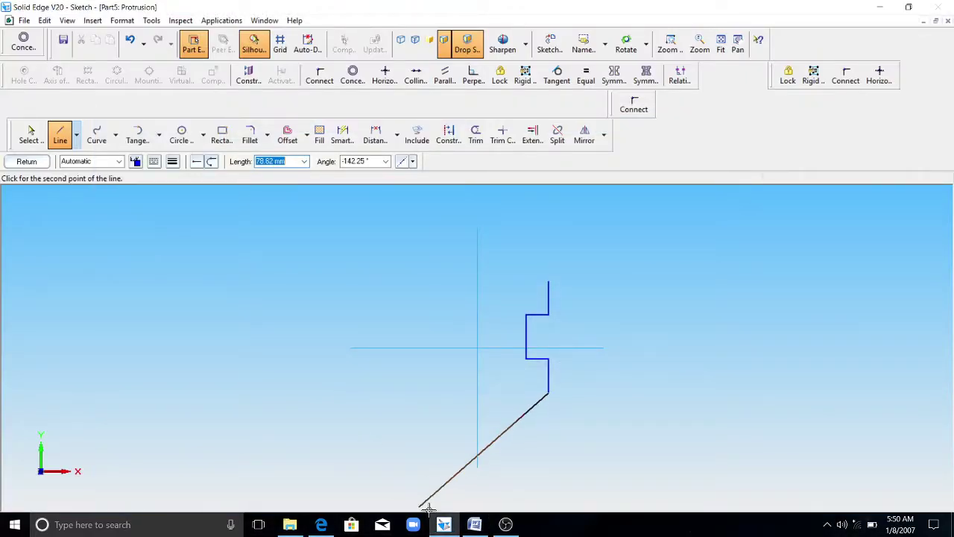
pyautogui.click(476, 526)
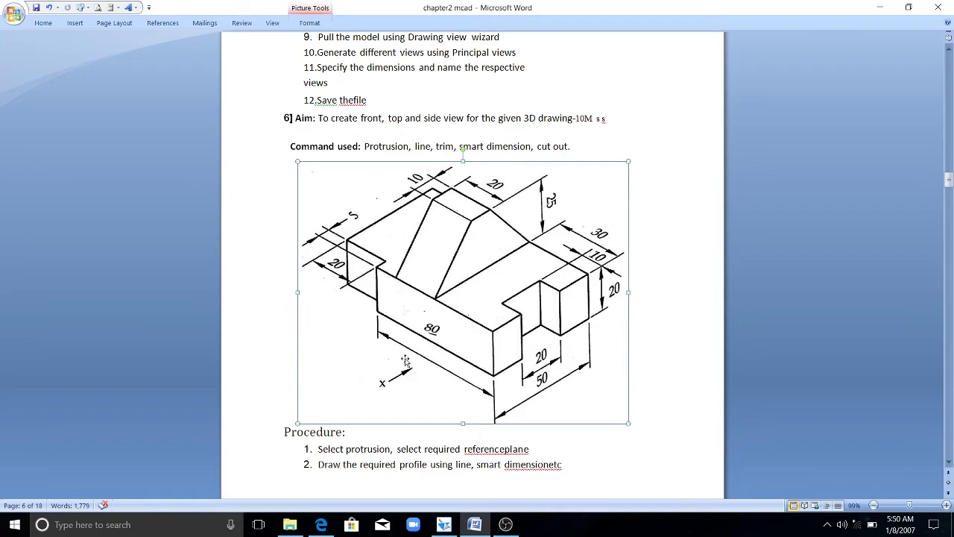
# - Draw the 80 mm horizontal bottom line and a 5 mm vertical segment
pyautogui.click(445, 524)
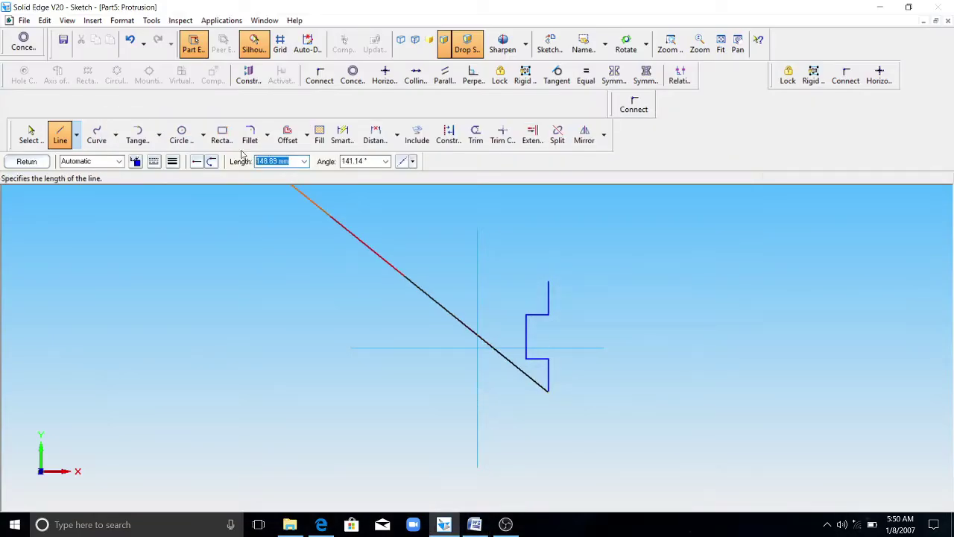
pyautogui.write('80')
pyautogui.press('Tab')
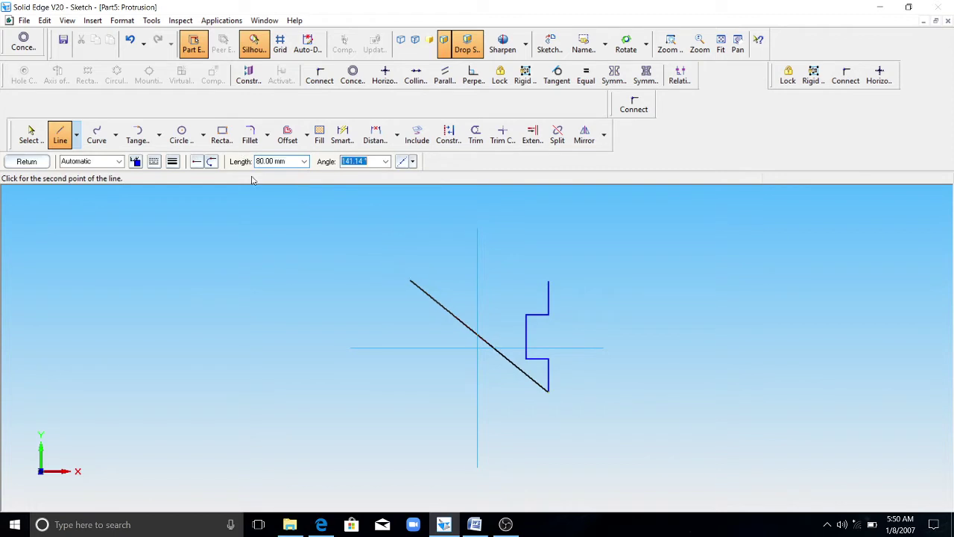
pyautogui.click(363, 392)
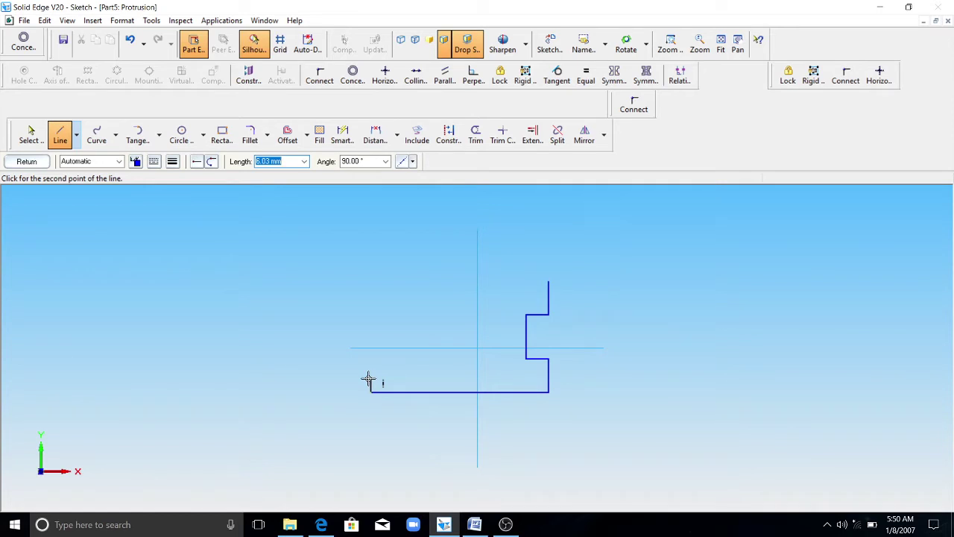
pyautogui.write('5')
pyautogui.press('Tab')
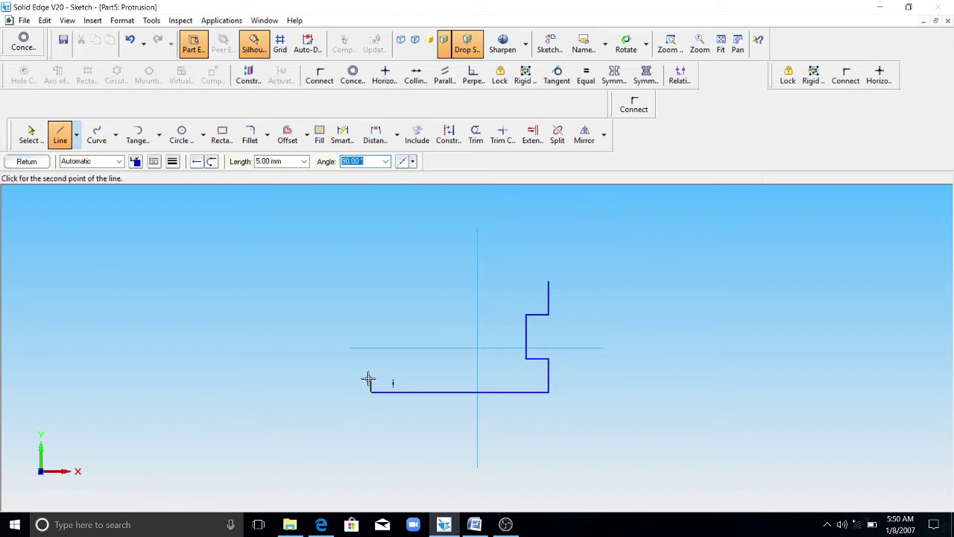
pyautogui.click(368, 379)
# - Add the 20 mm bottom step and the tall left vertical edge, then stop drawing lines
pyautogui.write('20')
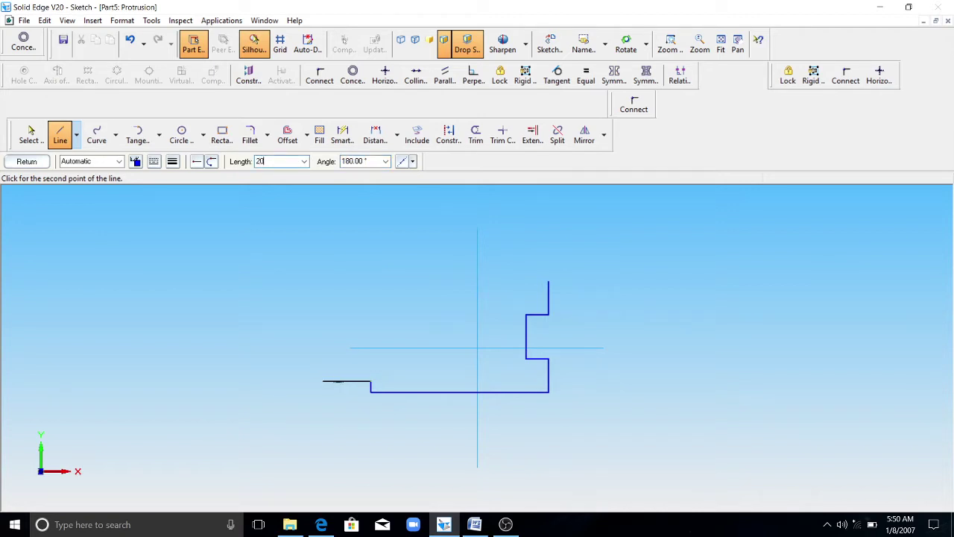
pyautogui.press('Tab')
pyautogui.click(317, 382)
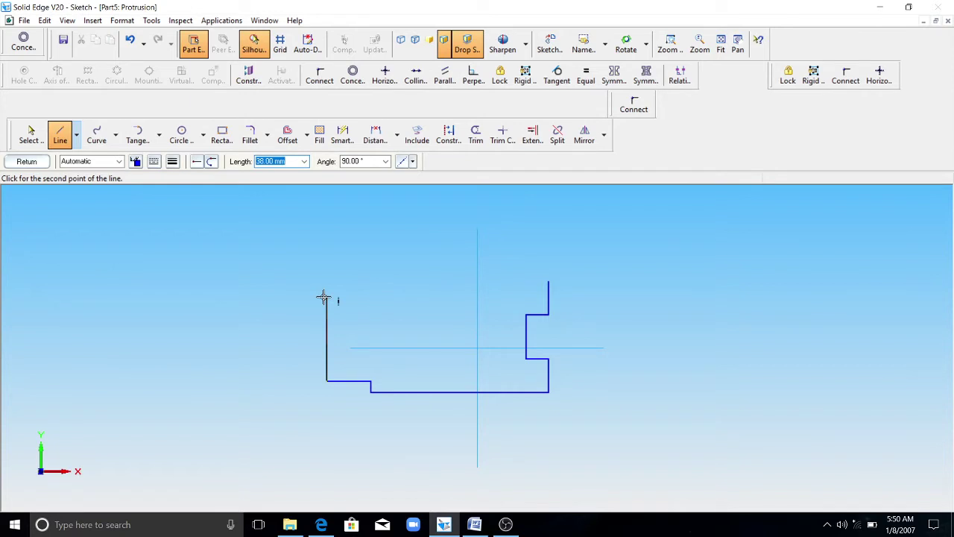
pyautogui.write('45')
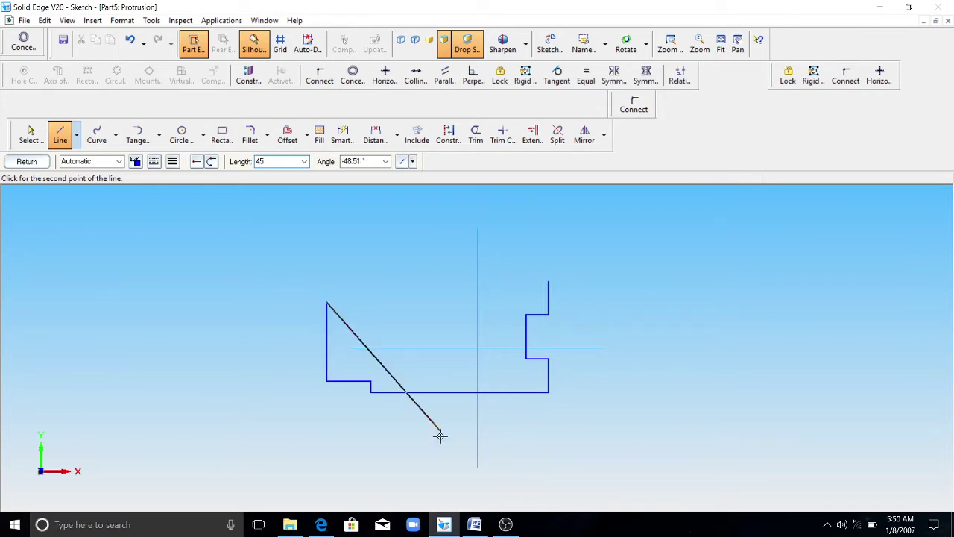
pyautogui.click(474, 524)
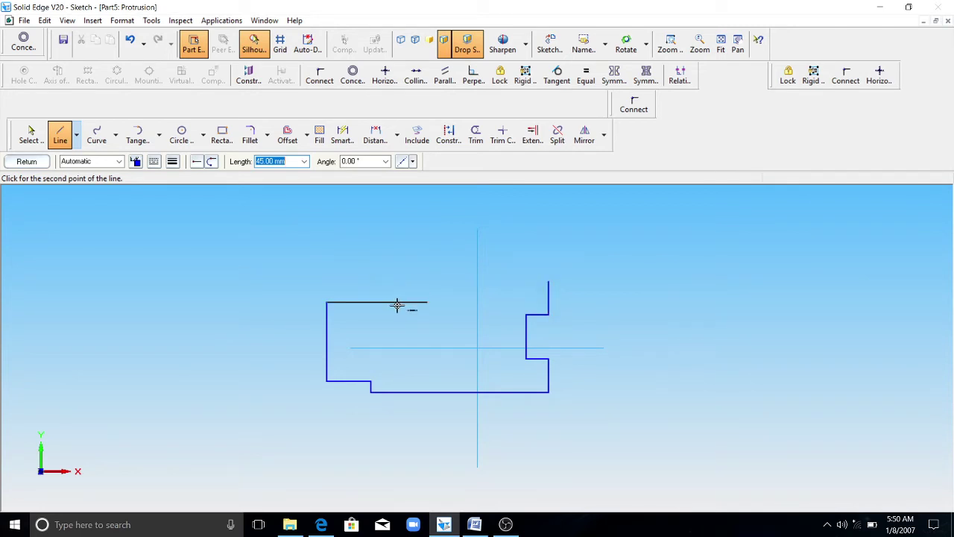
pyautogui.press('Escape')
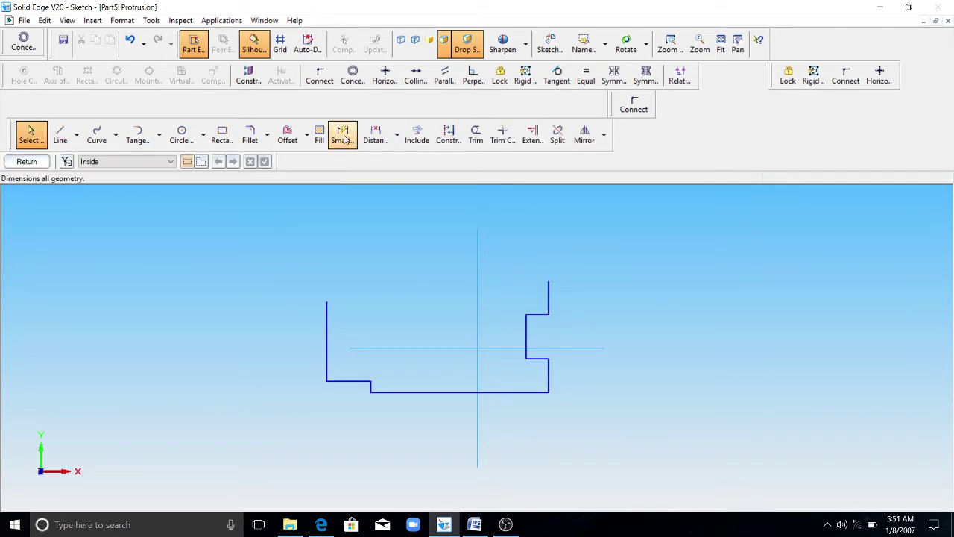
# - Dimension the left vertical edge to 45 mm with Smart Dimension
pyautogui.click(343, 138)
pyautogui.click(325, 344)
pyautogui.click(309, 341)
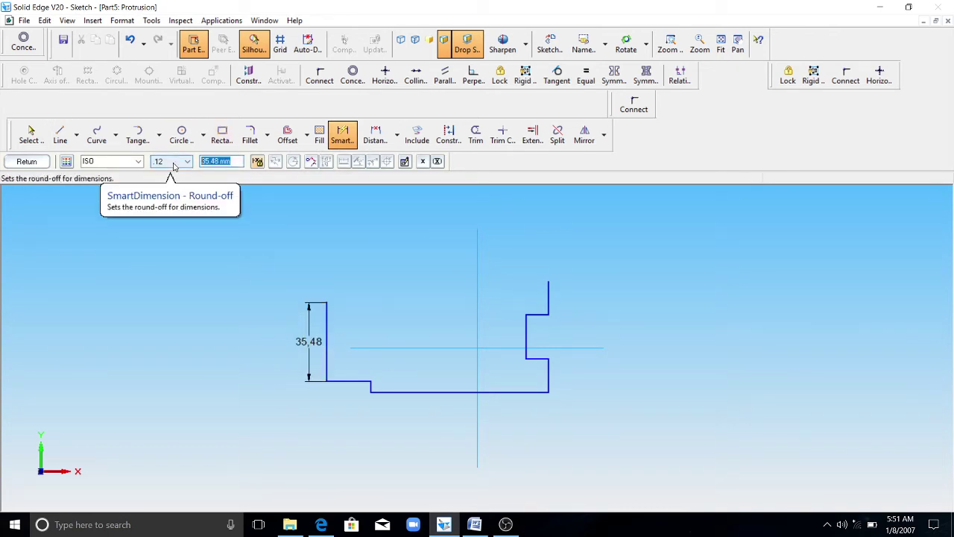
pyautogui.write('45')
pyautogui.press('Return')
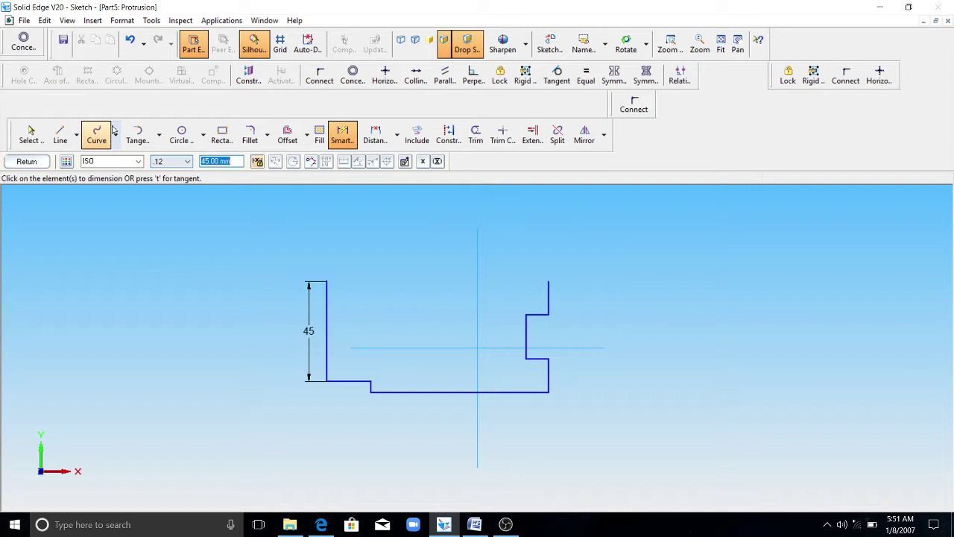
# - Draw a top line from the left edge's top across to the right side
pyautogui.click(59, 136)
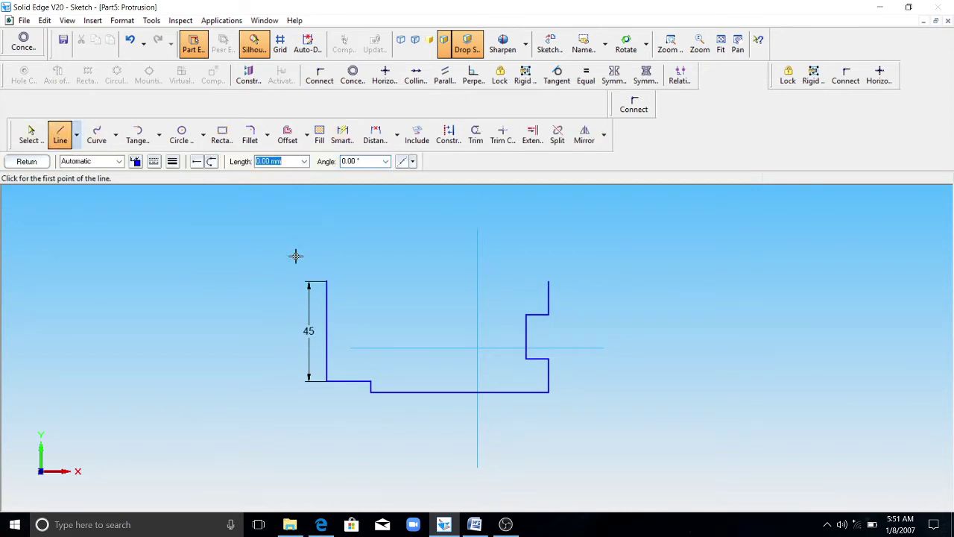
pyautogui.click(326, 282)
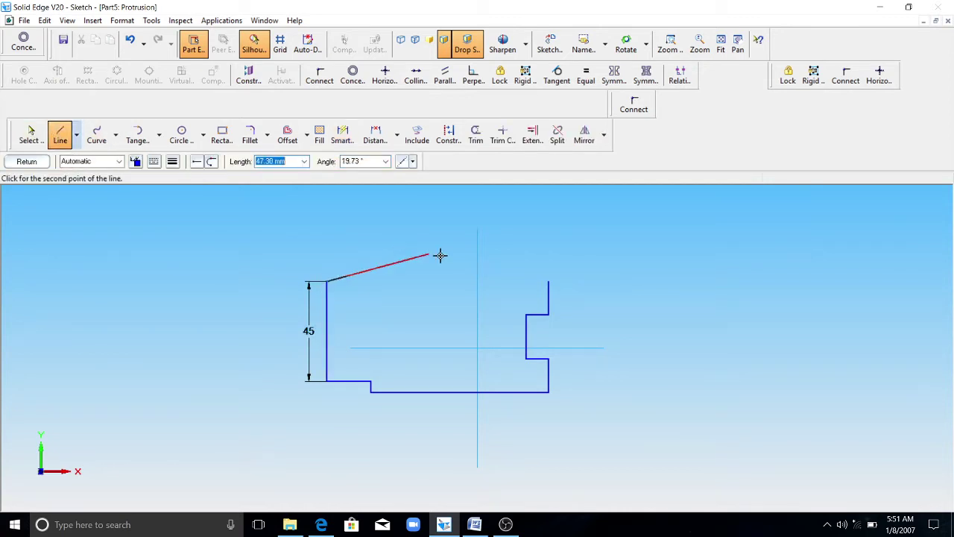
pyautogui.click(550, 282)
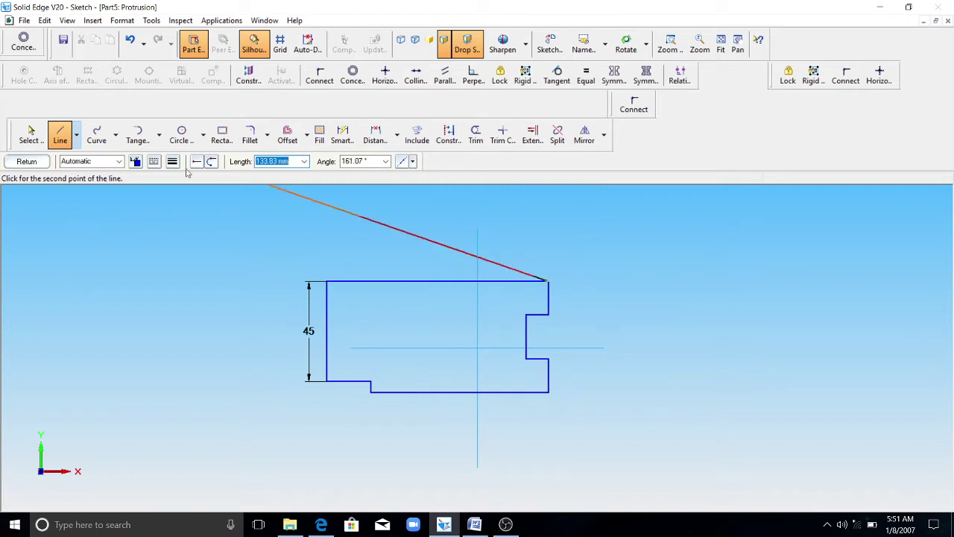
# - Exit the sketch and extrude the closed profile 20 mm to the chosen side
pyautogui.click(36, 168)
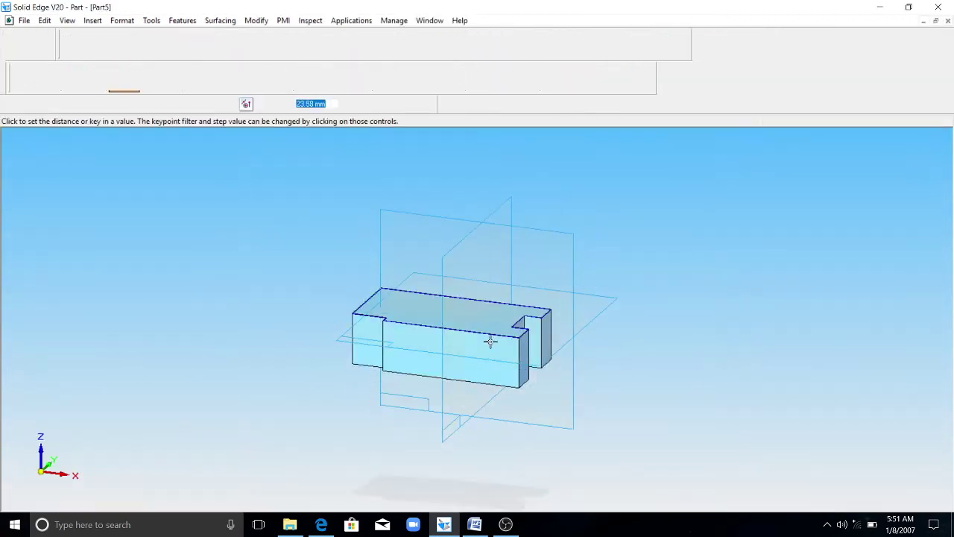
pyautogui.click(474, 524)
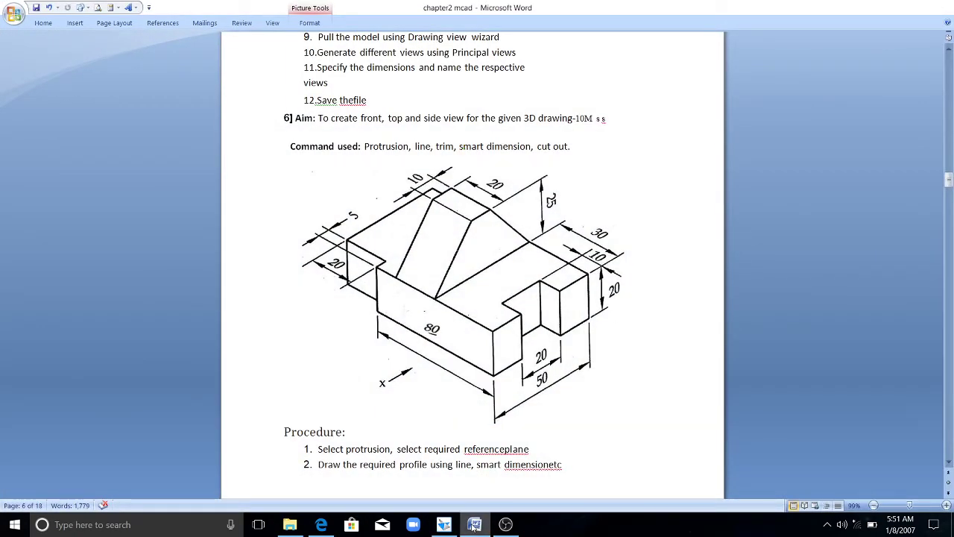
pyautogui.click(483, 522)
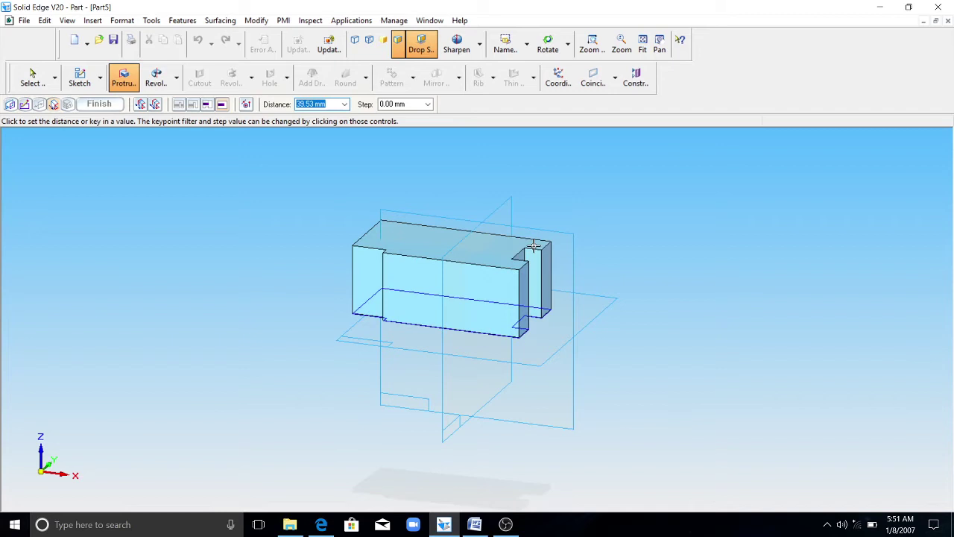
pyautogui.write('20')
pyautogui.press('Return')
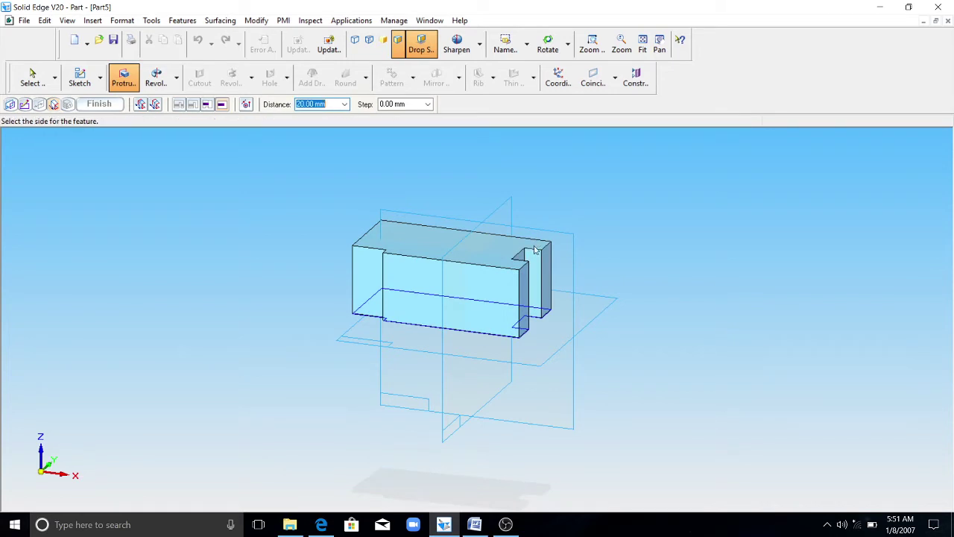
pyautogui.click(445, 270)
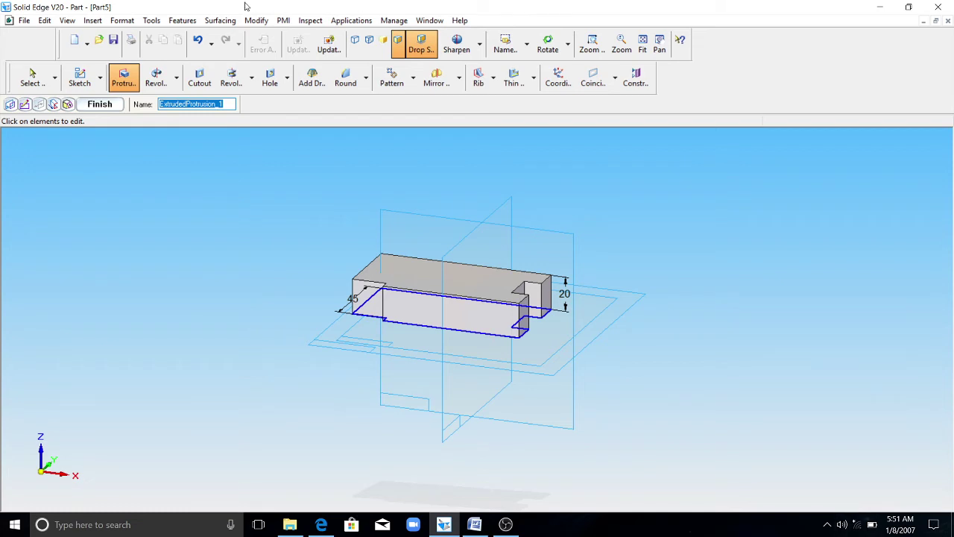
# - Finish the 20 mm protrusion and zoom in and out to inspect the stepped block
pyautogui.click(100, 106)
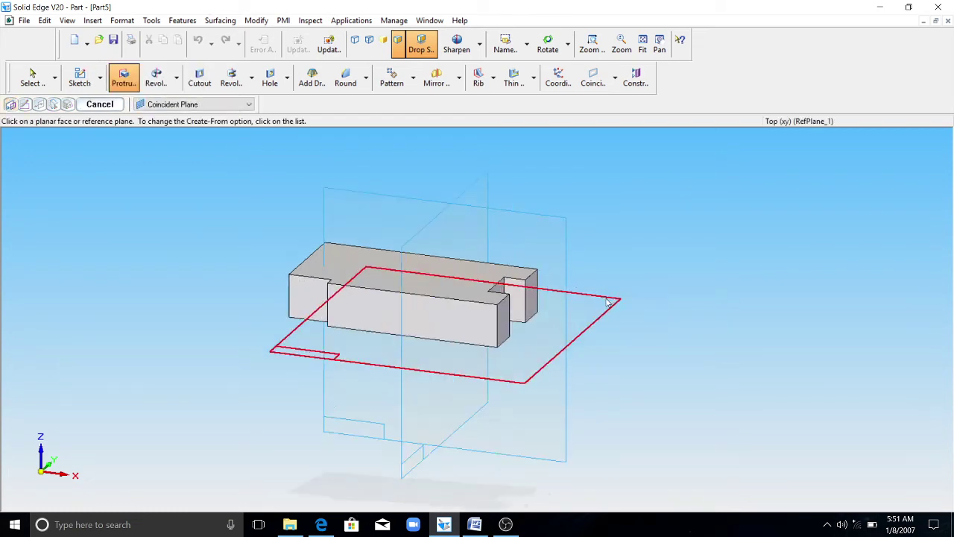
pyautogui.scroll(2, 608, 302)
pyautogui.scroll(-4, 600, 296)
pyautogui.scroll(5, 654, 254)
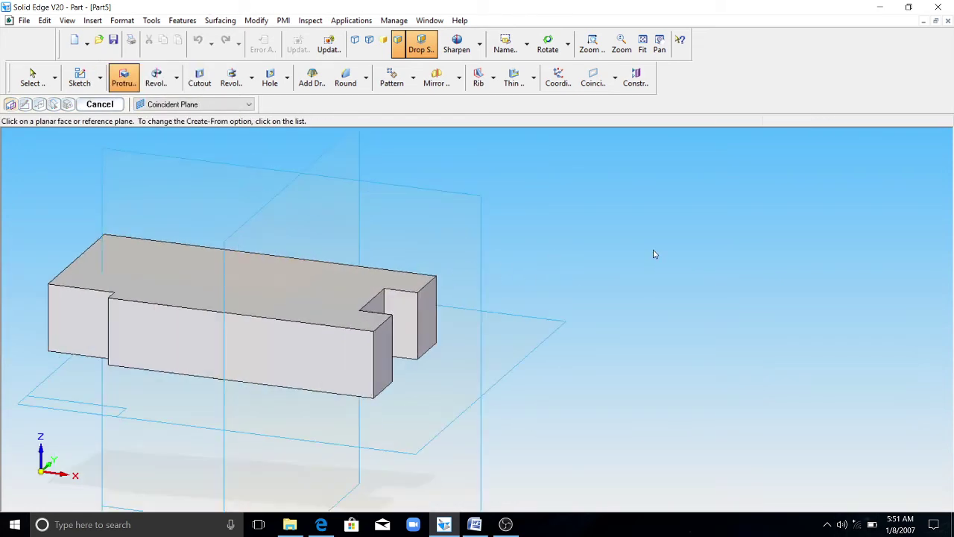
pyautogui.scroll(-4, 654, 255)
pyautogui.scroll(3, 551, 254)
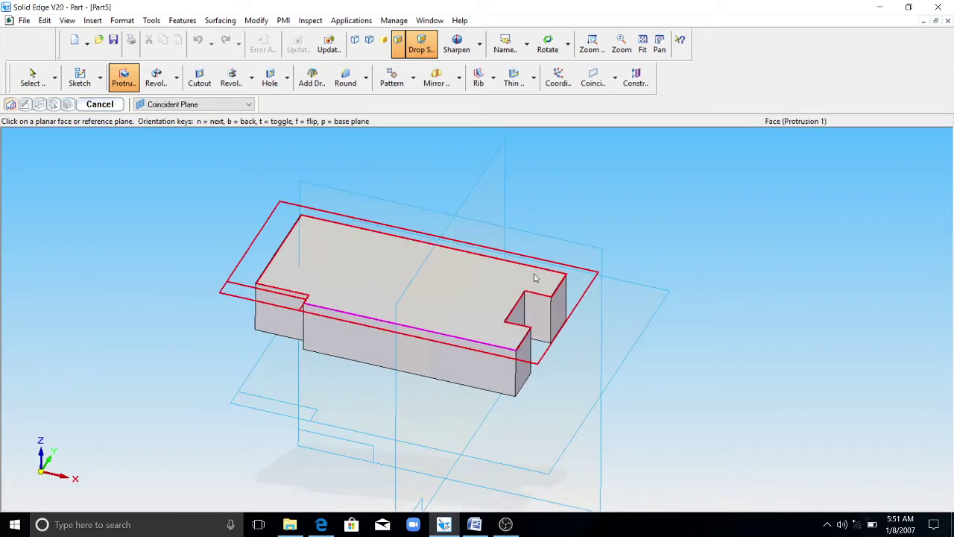
pyautogui.scroll(4, 592, 245)
pyautogui.scroll(-3, 656, 224)
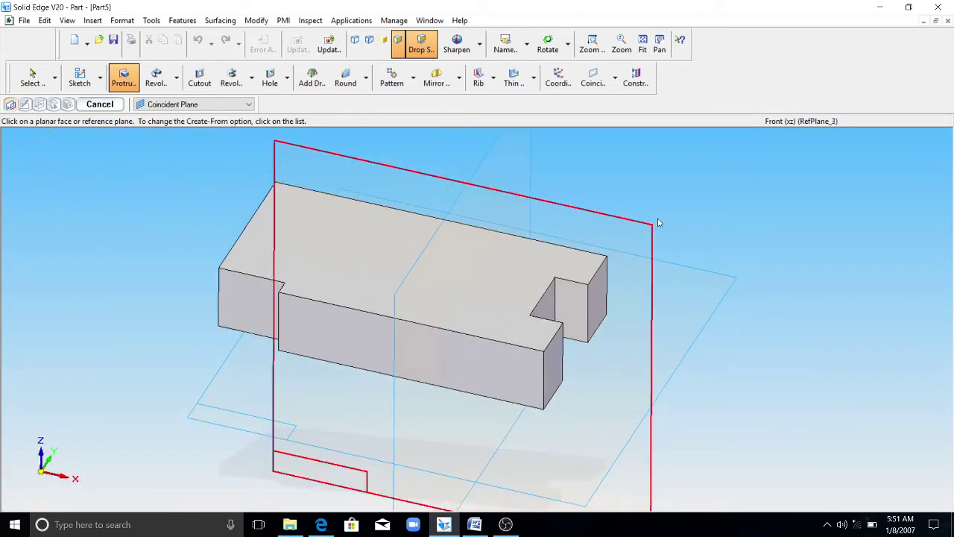
# - Check the Word reference, then open the sketch-plane creation options for the second protrusion
pyautogui.click(474, 524)
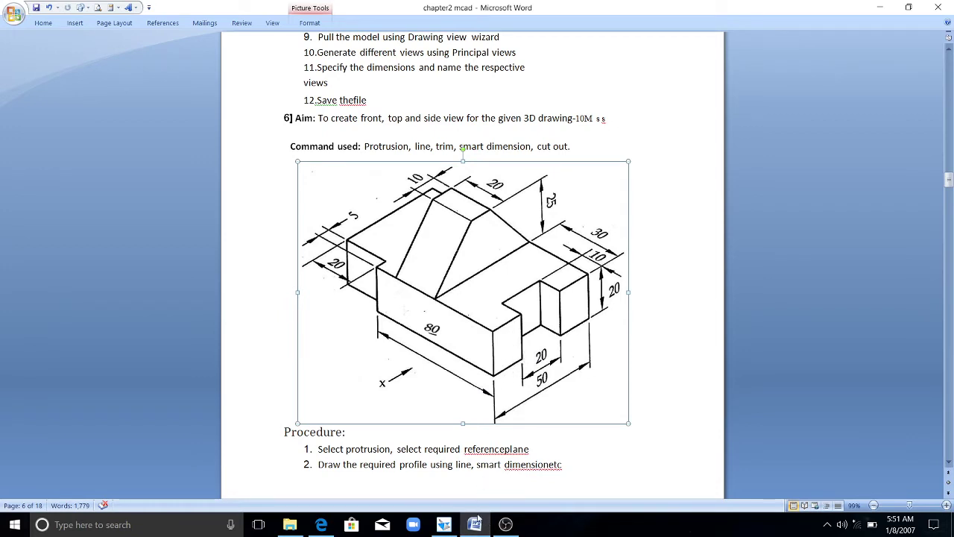
pyautogui.click(478, 522)
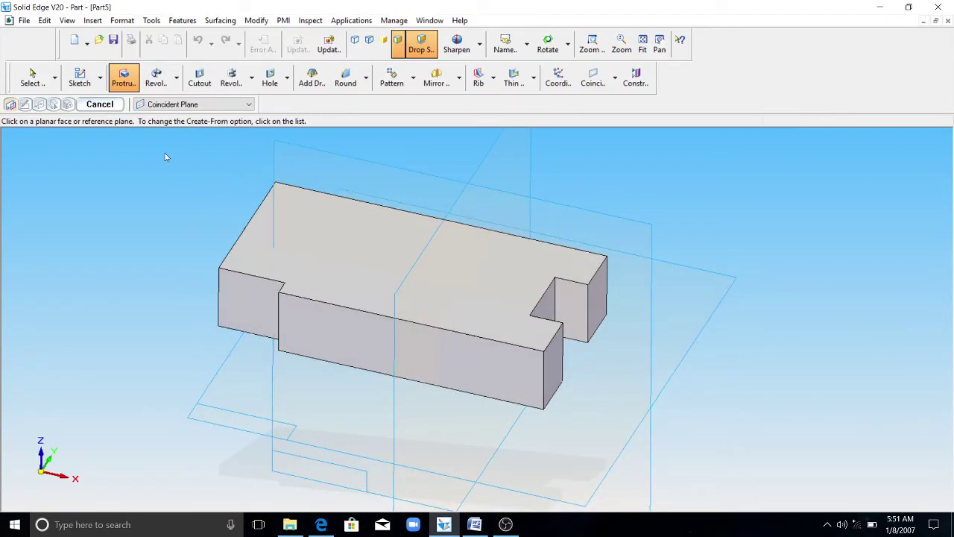
pyautogui.click(180, 105)
# - Put the second protrusion's sketch on a parallel plane offset 30 mm inward from the end face
pyautogui.click(195, 124)
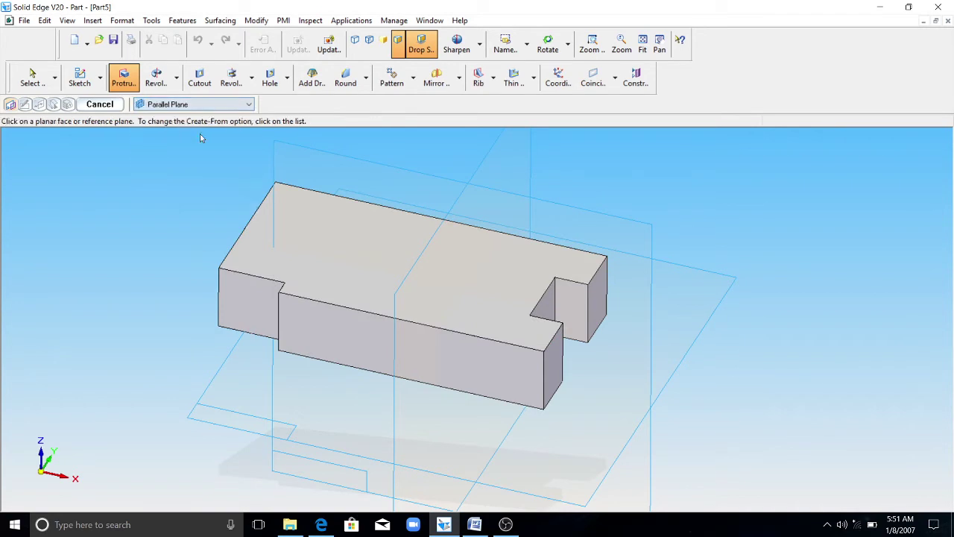
pyautogui.click(552, 370)
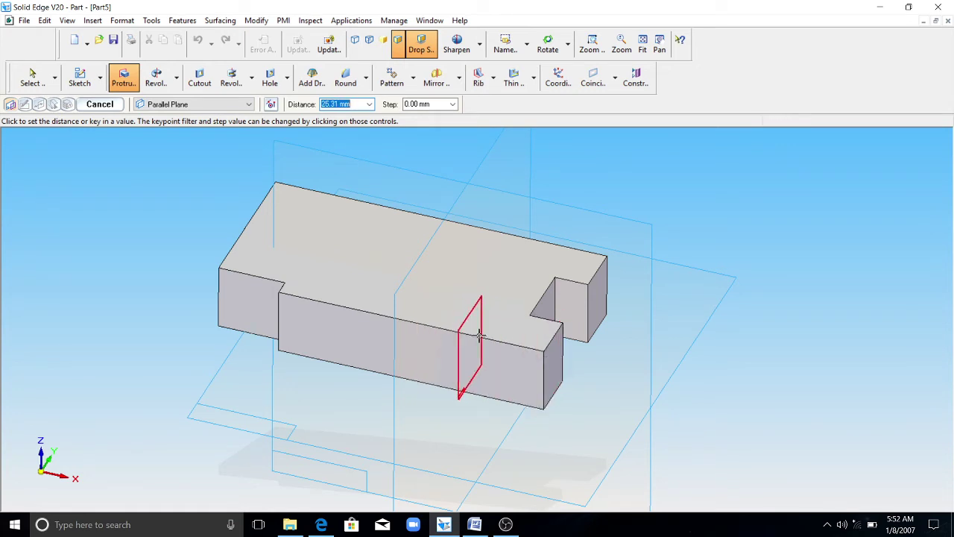
pyautogui.write('3')
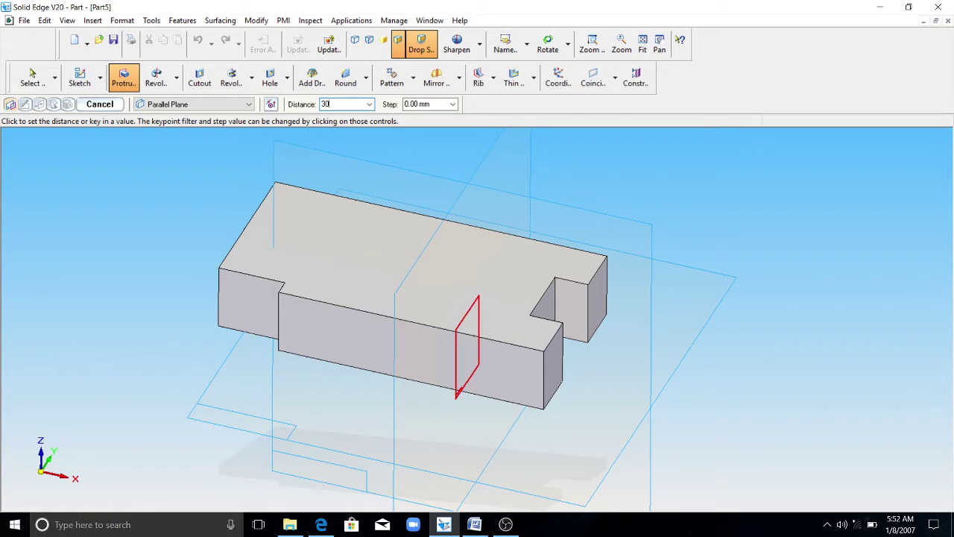
pyautogui.write('0')
pyautogui.press('Return')
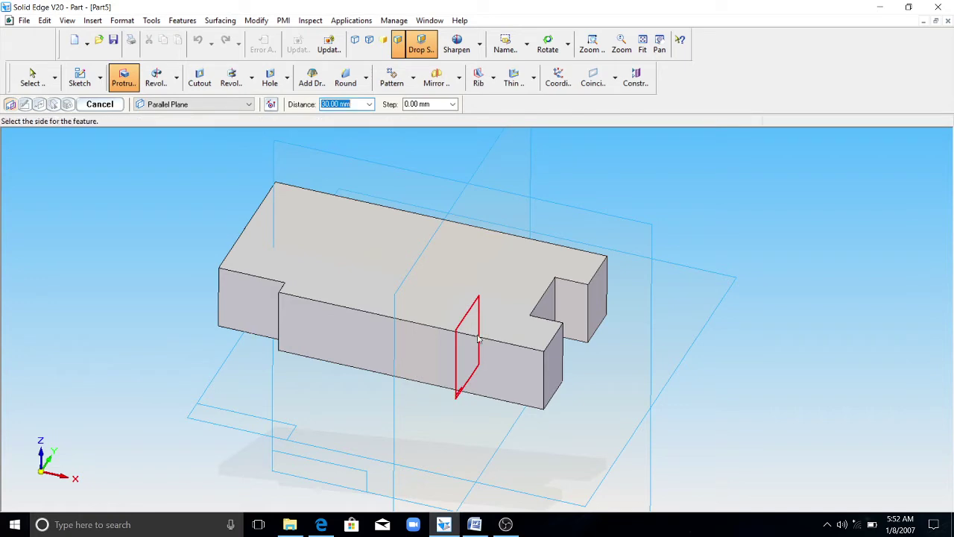
pyautogui.click(420, 319)
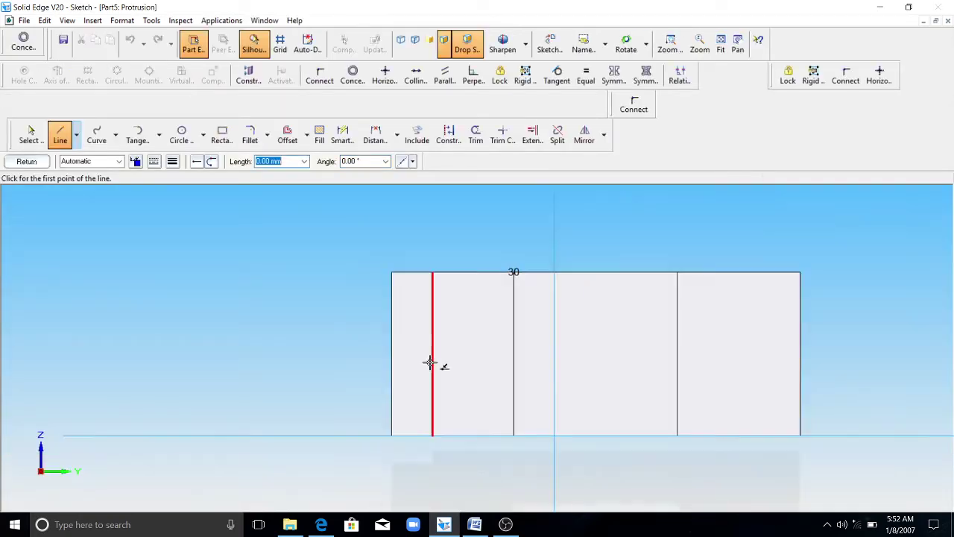
# - Draw a line along the rectangle's top edge from its top-left to top-right corner
pyautogui.scroll(-2, 430, 363)
pyautogui.scroll(3, 504, 266)
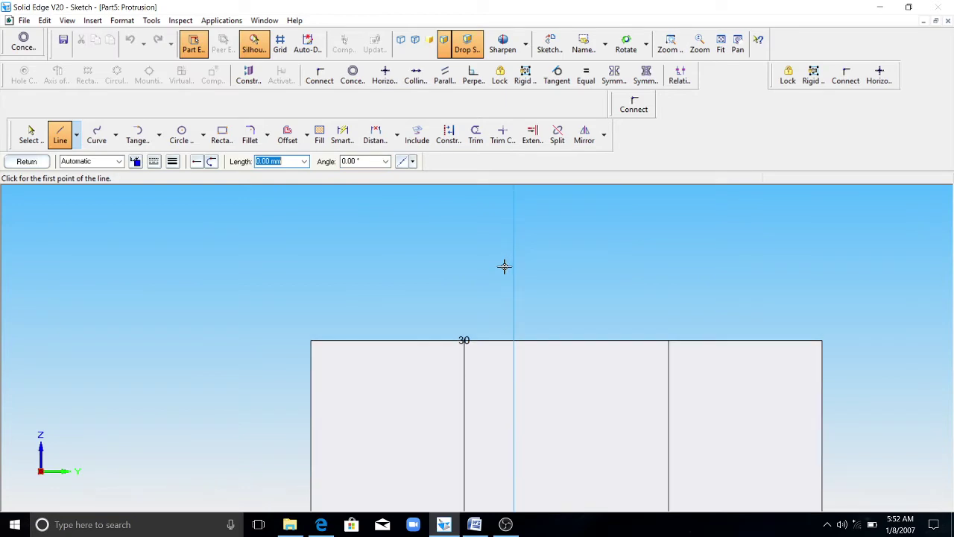
pyautogui.click(474, 524)
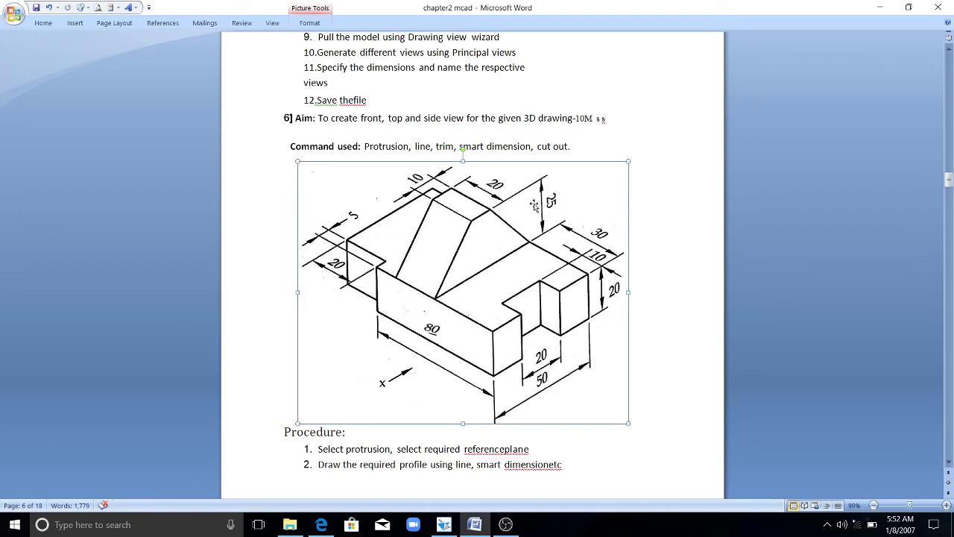
pyautogui.click(474, 524)
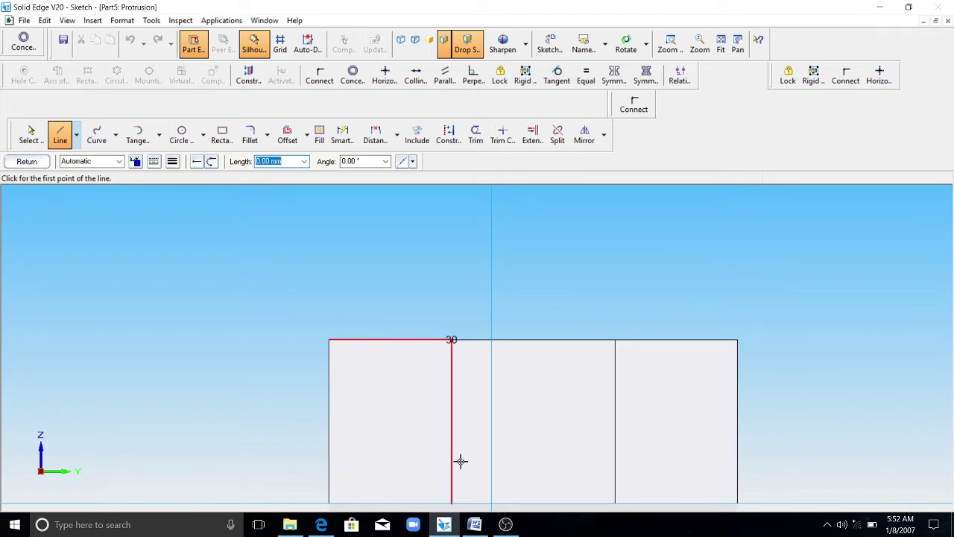
pyautogui.click(474, 524)
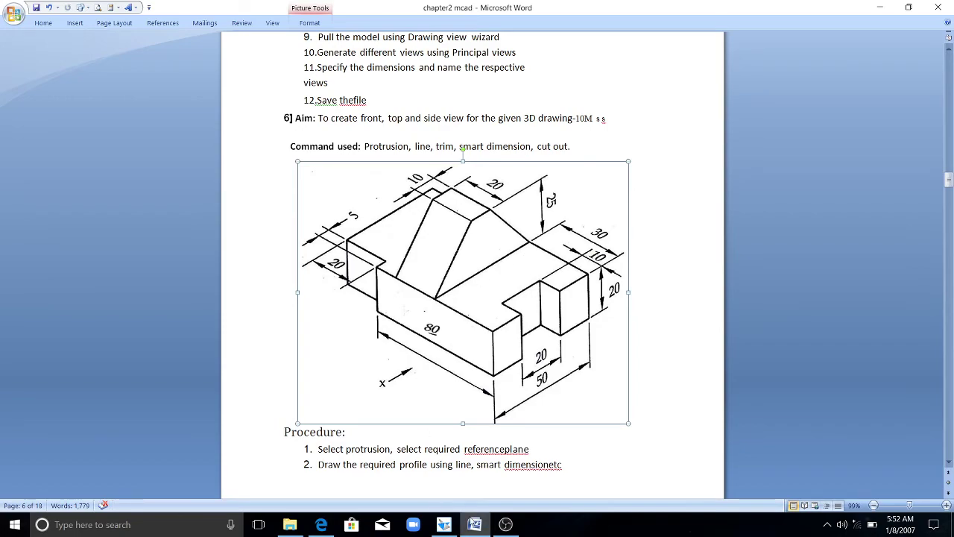
pyautogui.click(474, 524)
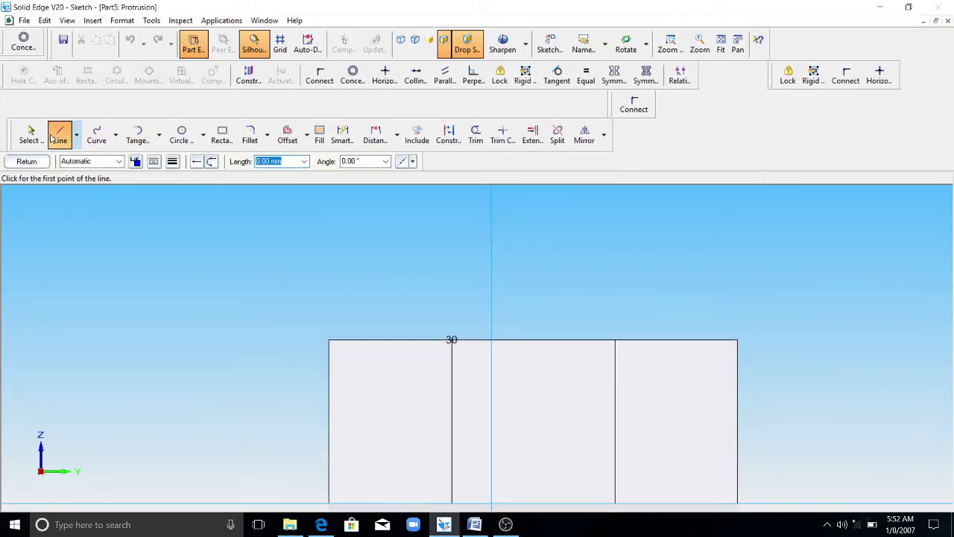
pyautogui.click(329, 341)
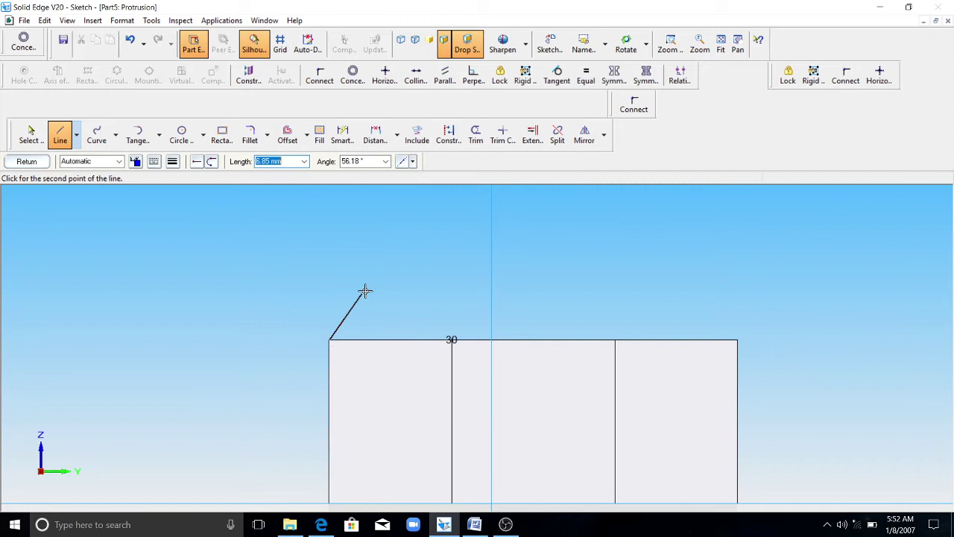
pyautogui.click(737, 341)
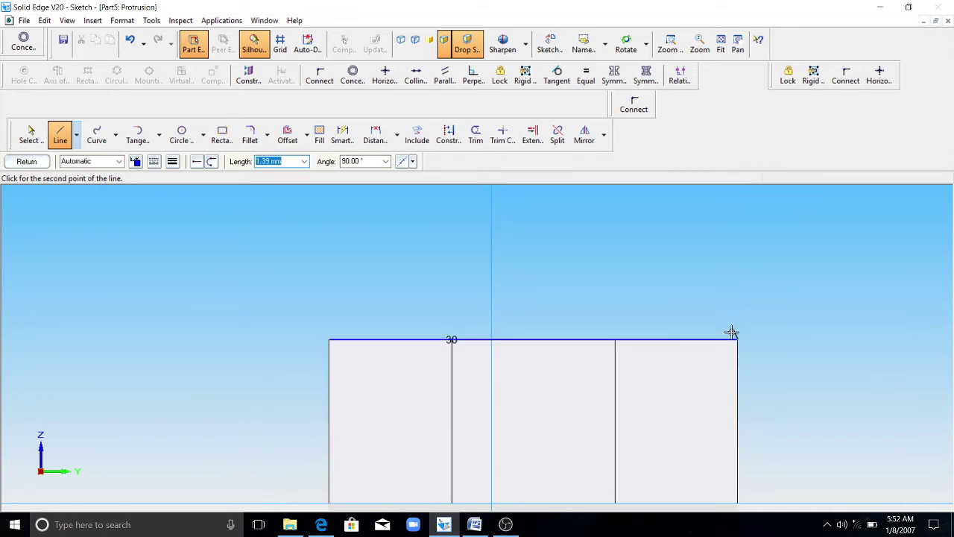
pyautogui.click(474, 524)
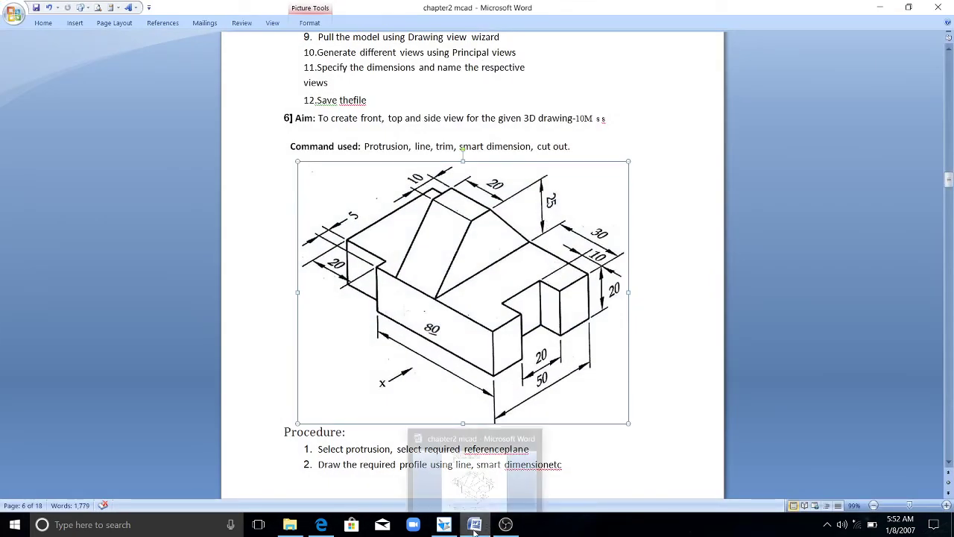
pyautogui.click(443, 524)
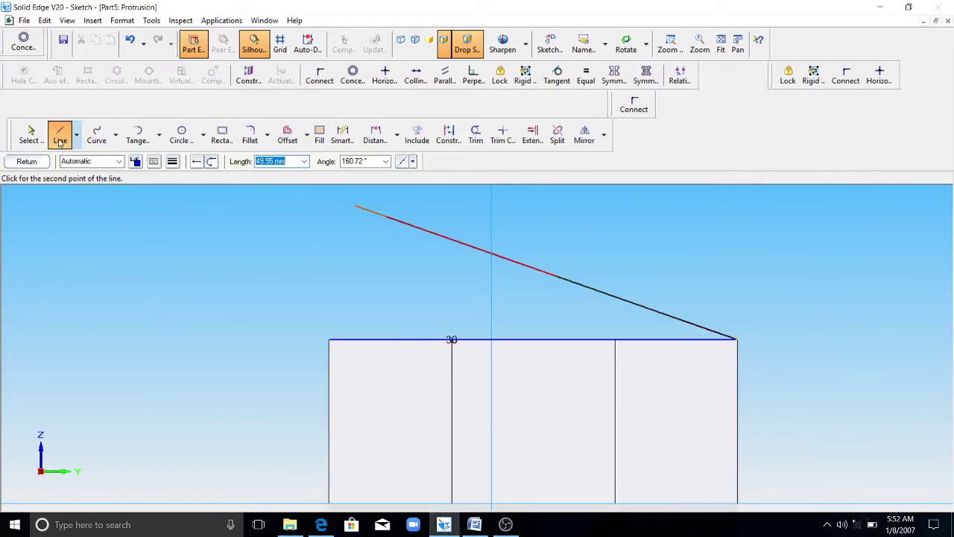
pyautogui.rightClick(236, 300)
pyautogui.scroll(-4, 261, 305)
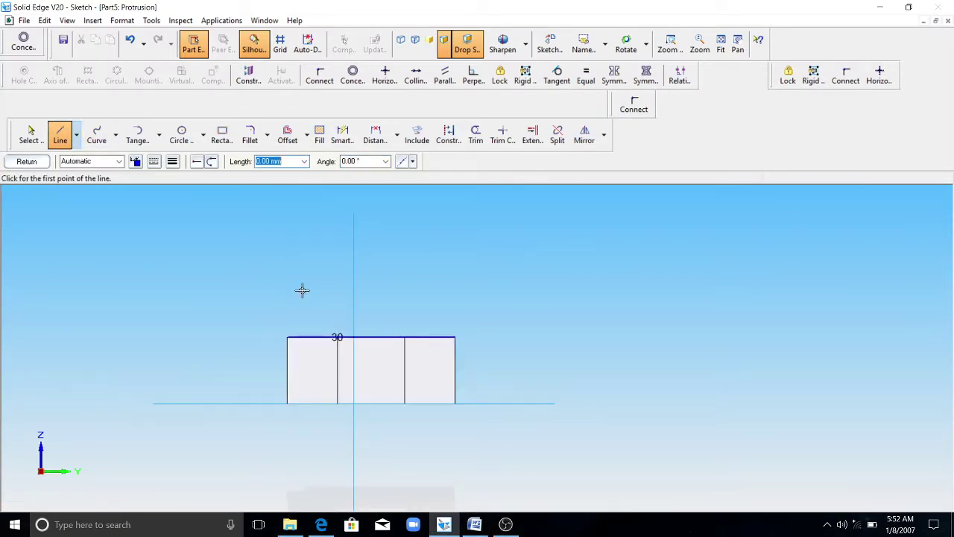
# - Draw a horizontal line above the rectangle and set its distance from the top edge to 25 mm
pyautogui.click(302, 290)
pyautogui.click(440, 289)
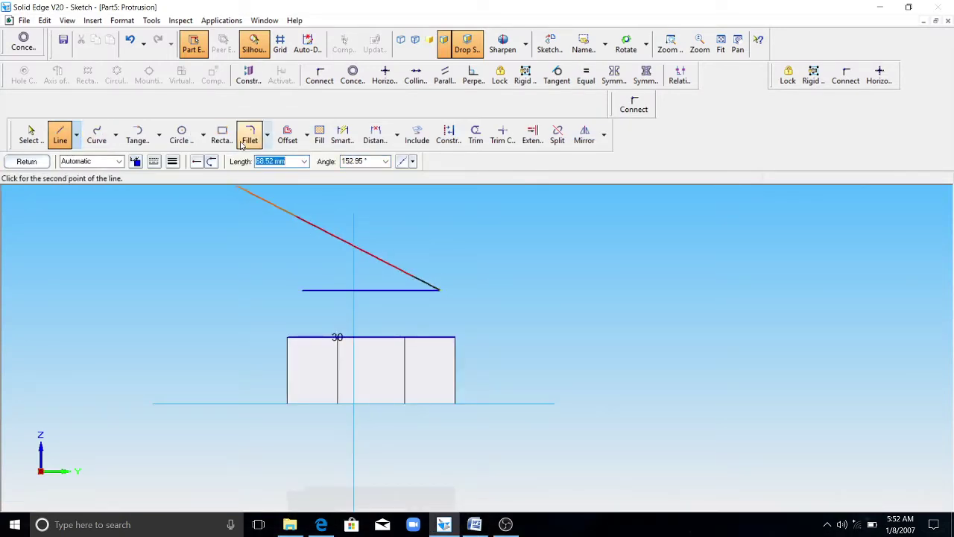
pyautogui.click(378, 139)
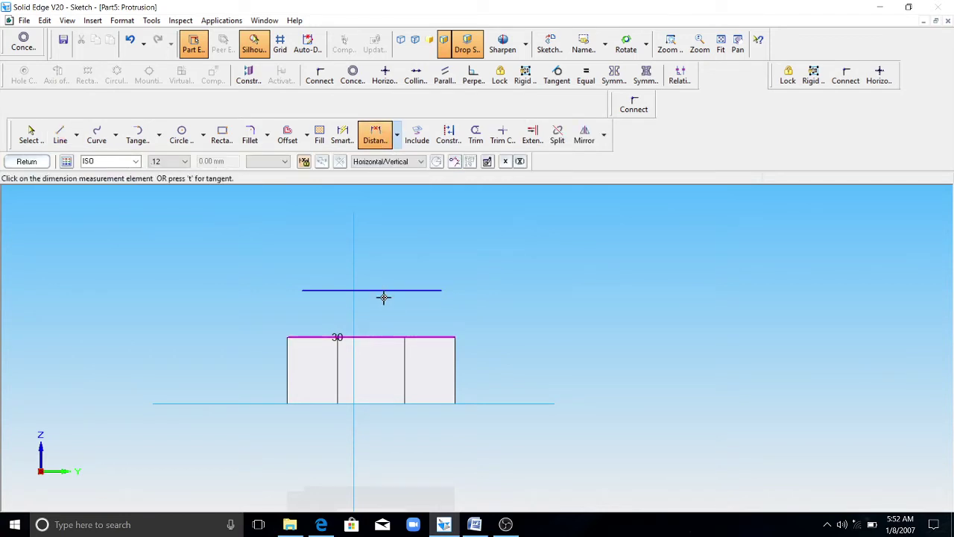
pyautogui.click(383, 291)
pyautogui.click(230, 314)
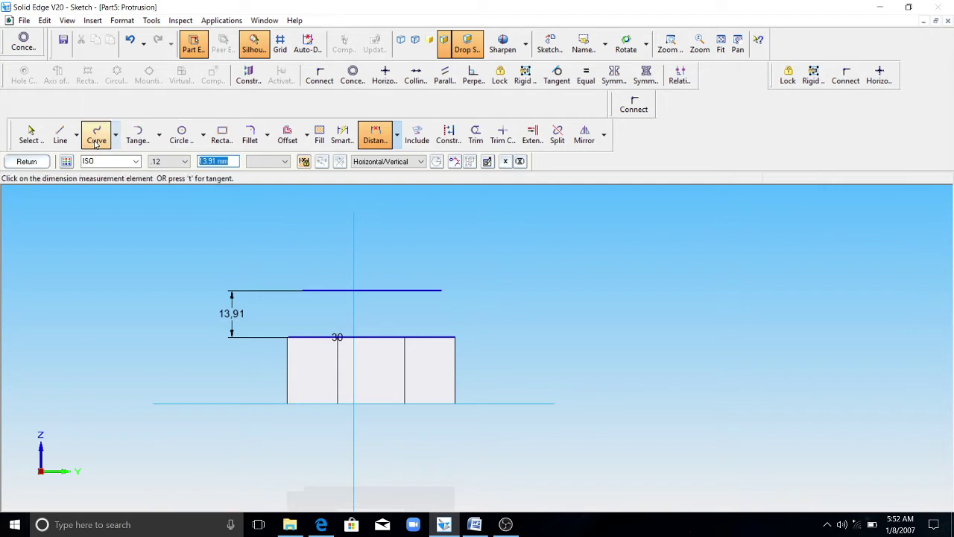
pyautogui.write('25')
pyautogui.press('Return')
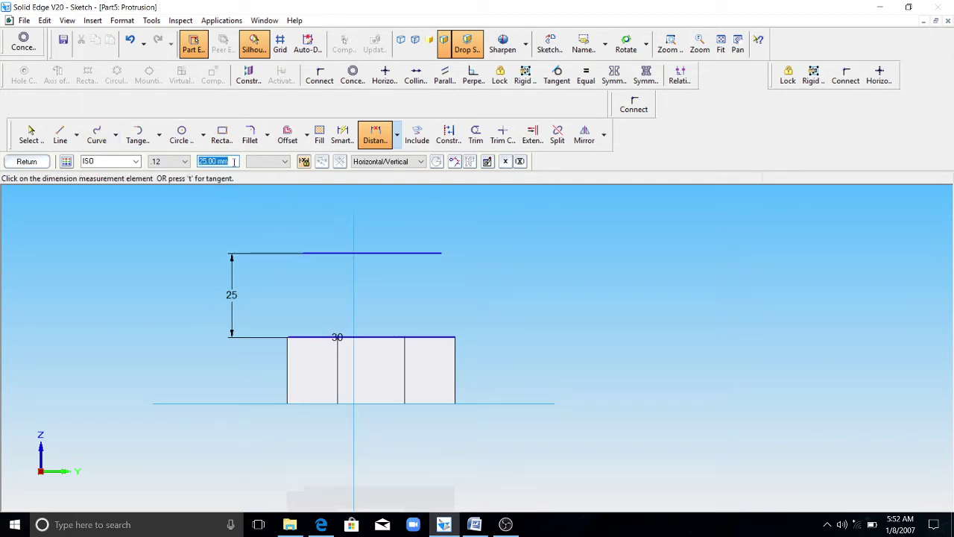
# - Dimension the upper line's length to 10 mm
pyautogui.click(342, 134)
pyautogui.click(362, 253)
pyautogui.click(371, 229)
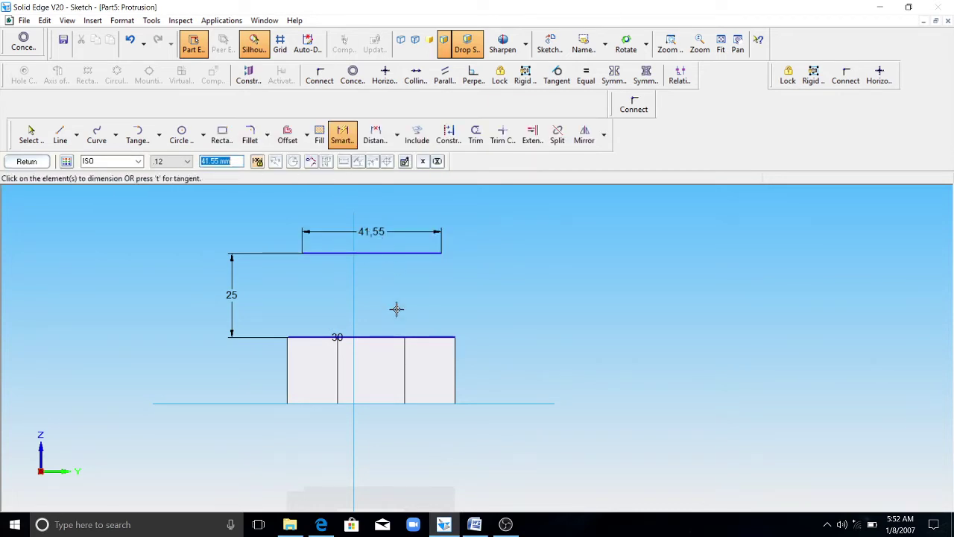
pyautogui.click(474, 524)
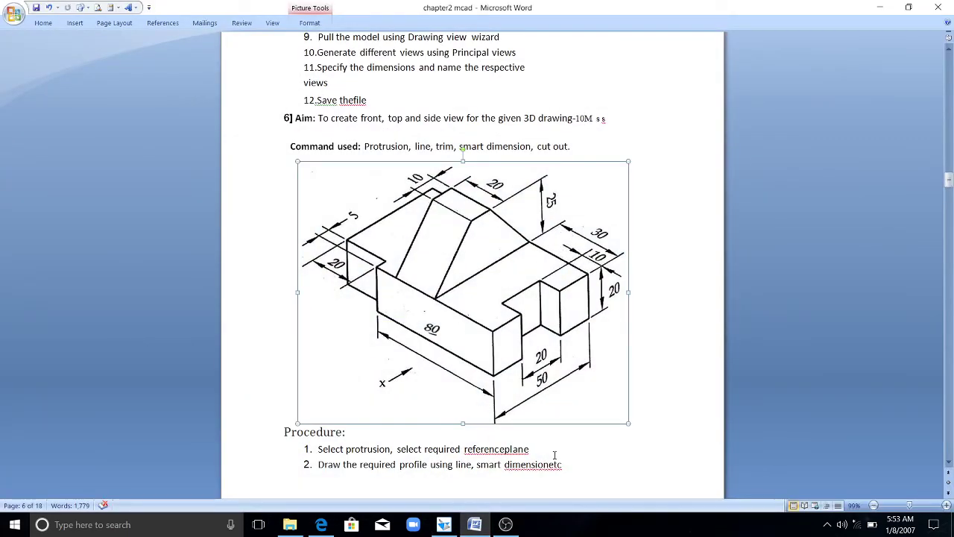
pyautogui.click(444, 524)
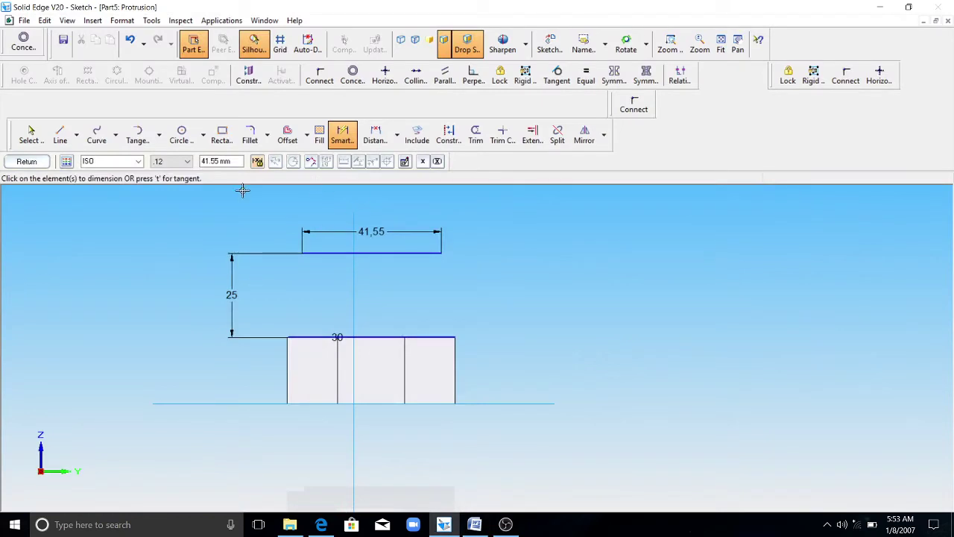
pyautogui.click(220, 161)
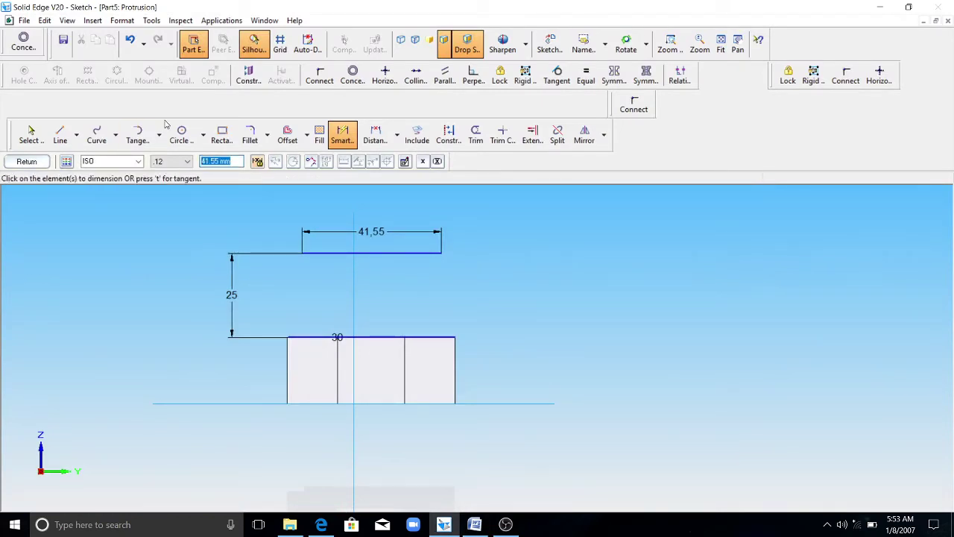
pyautogui.write('10')
pyautogui.press('Return')
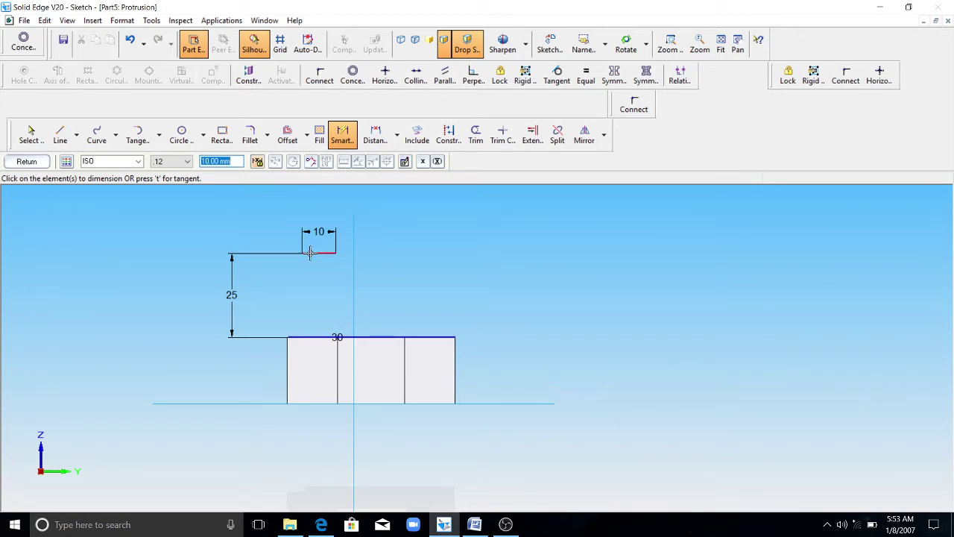
# - Draw a temporary vertical line above the rectangle and dimension it 25 from the top edge
pyautogui.click(60, 134)
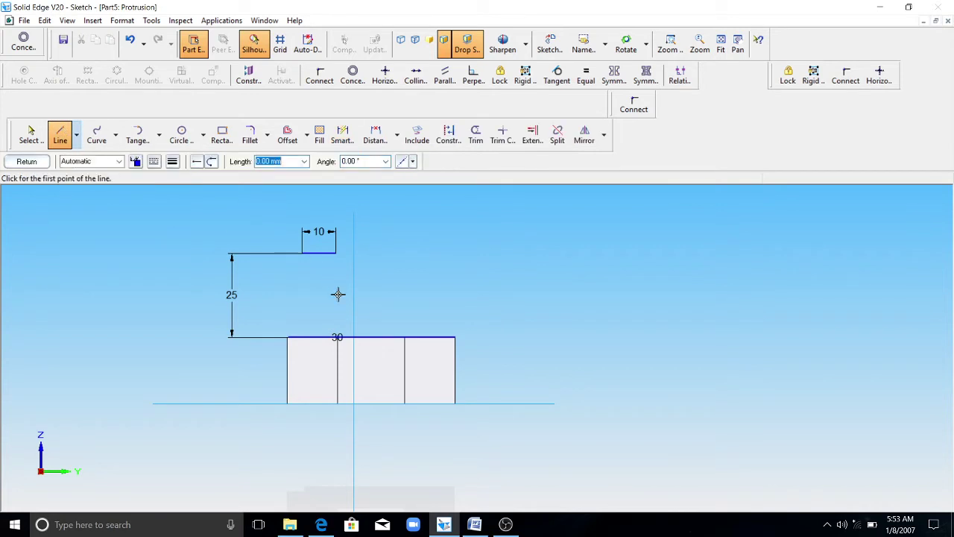
pyautogui.click(370, 337)
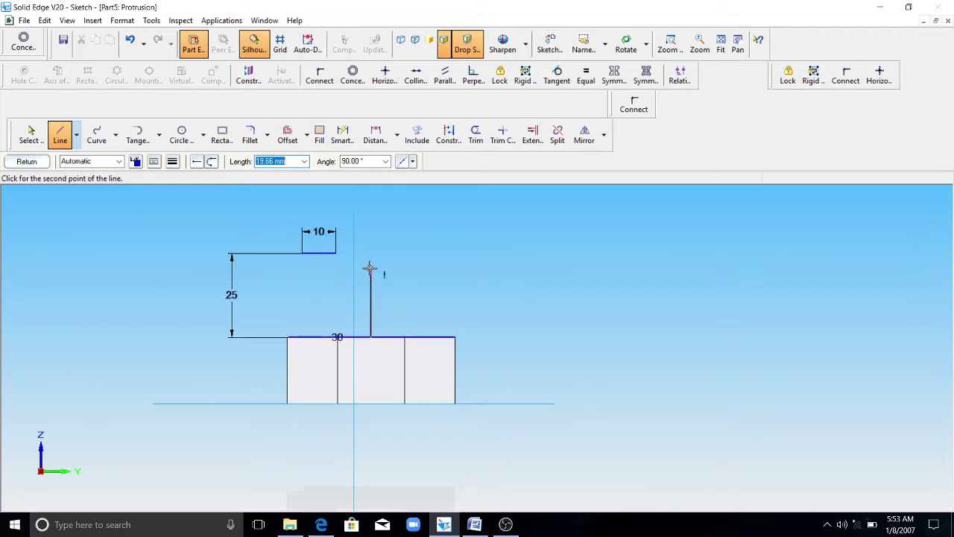
pyautogui.click(370, 214)
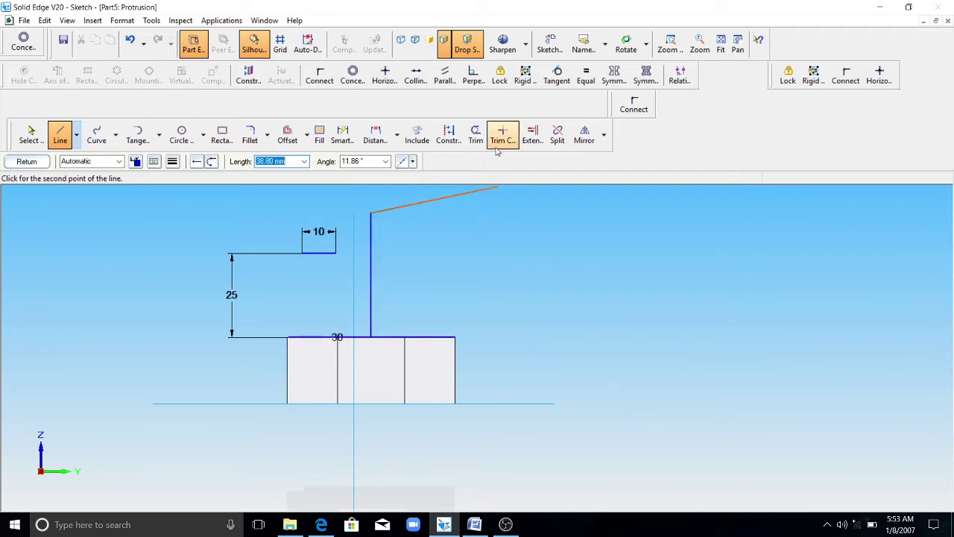
pyautogui.click(343, 134)
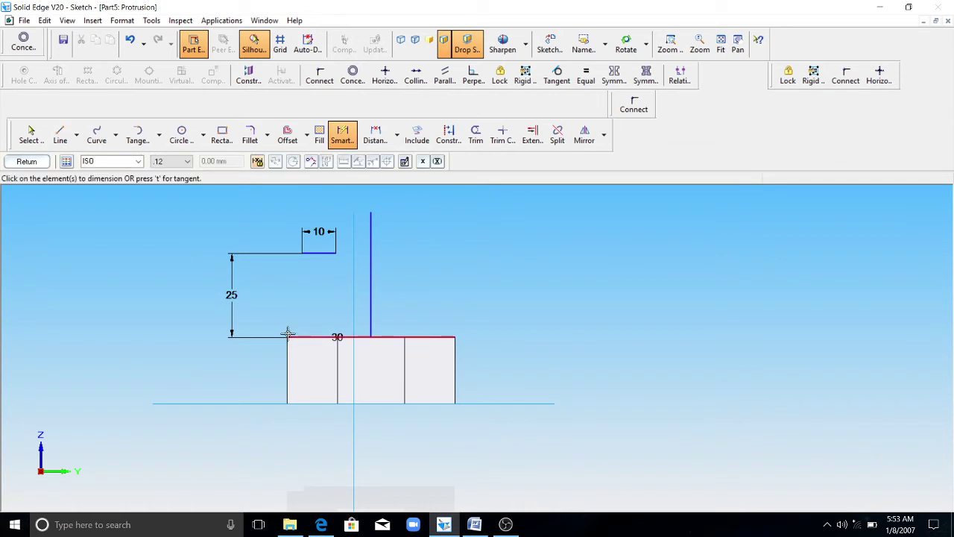
pyautogui.click(290, 336)
pyautogui.click(371, 315)
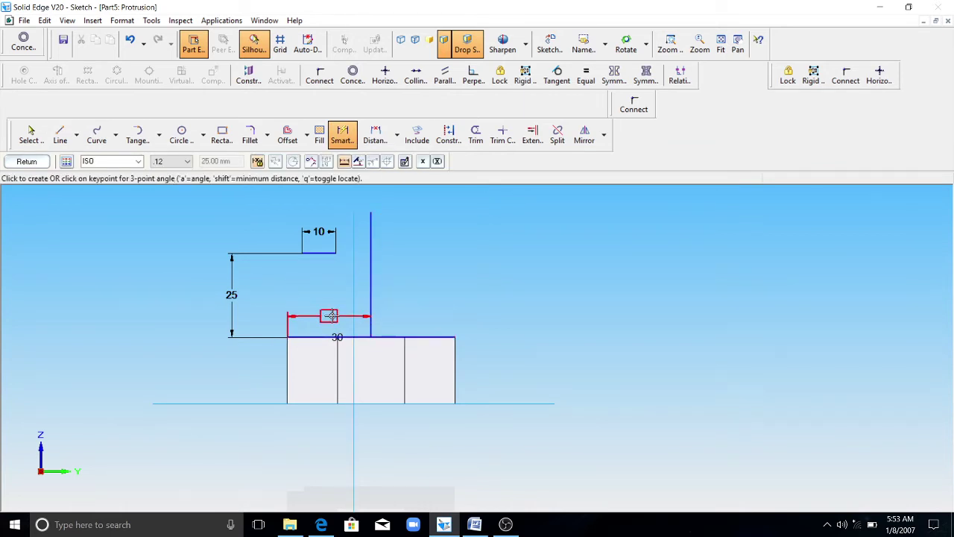
pyautogui.click(332, 316)
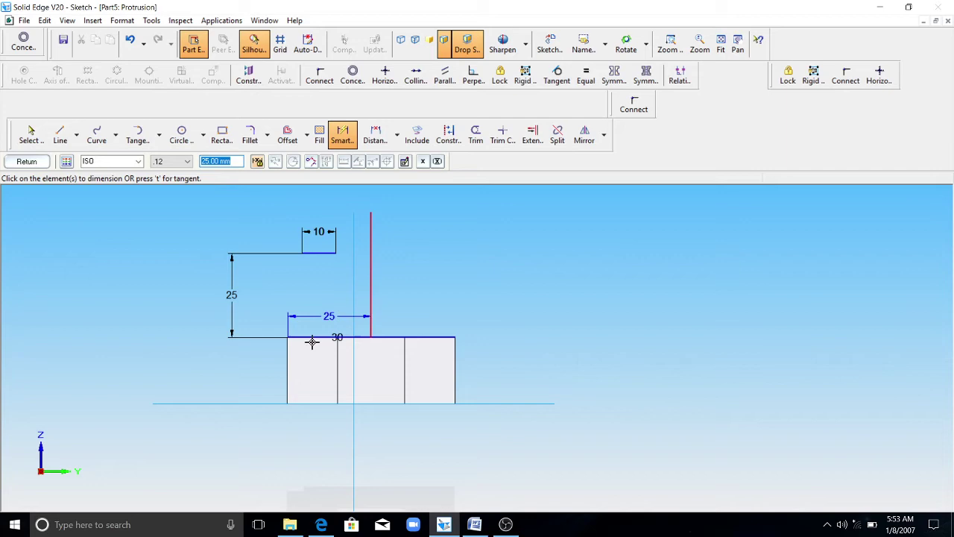
# - Dimension the gap between the 10 mm line and the vertical line as 5
pyautogui.click(475, 525)
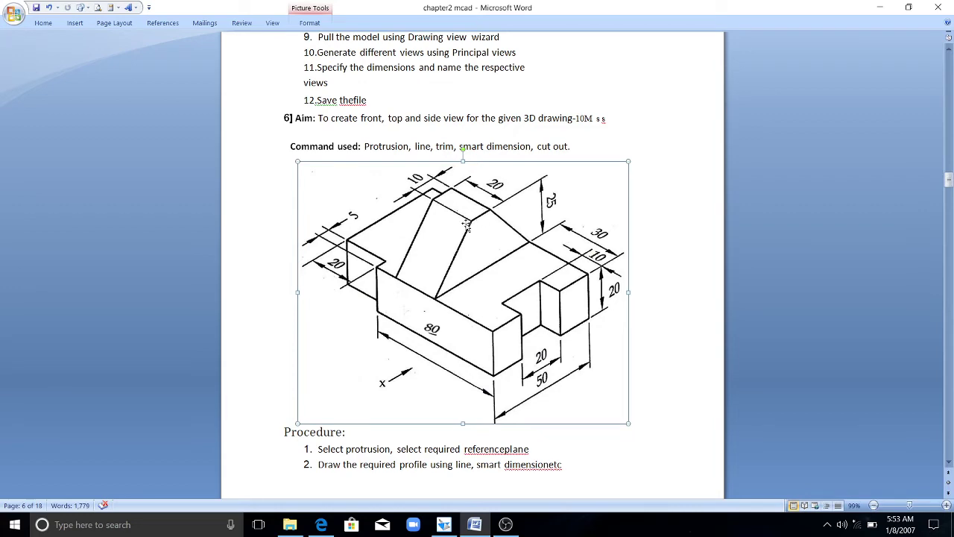
pyautogui.click(475, 524)
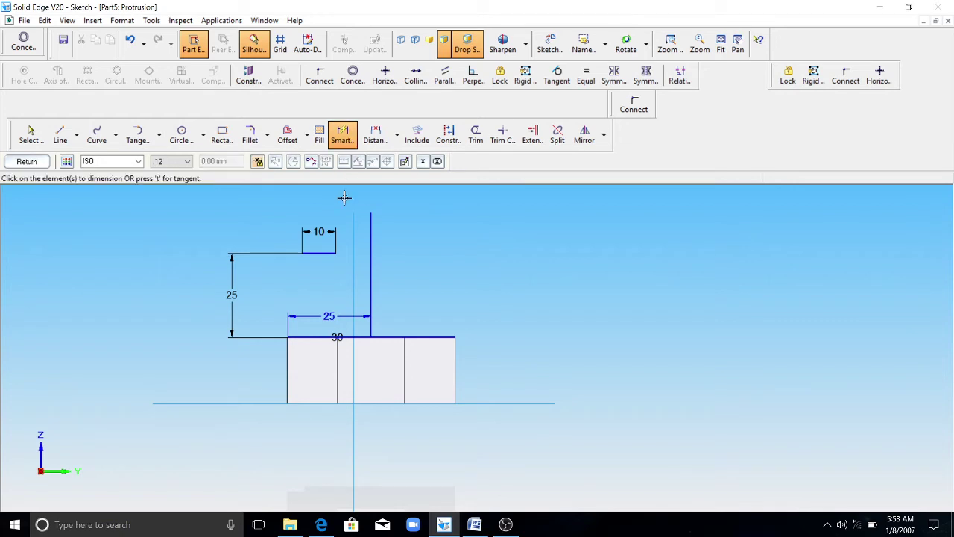
pyautogui.click(301, 252)
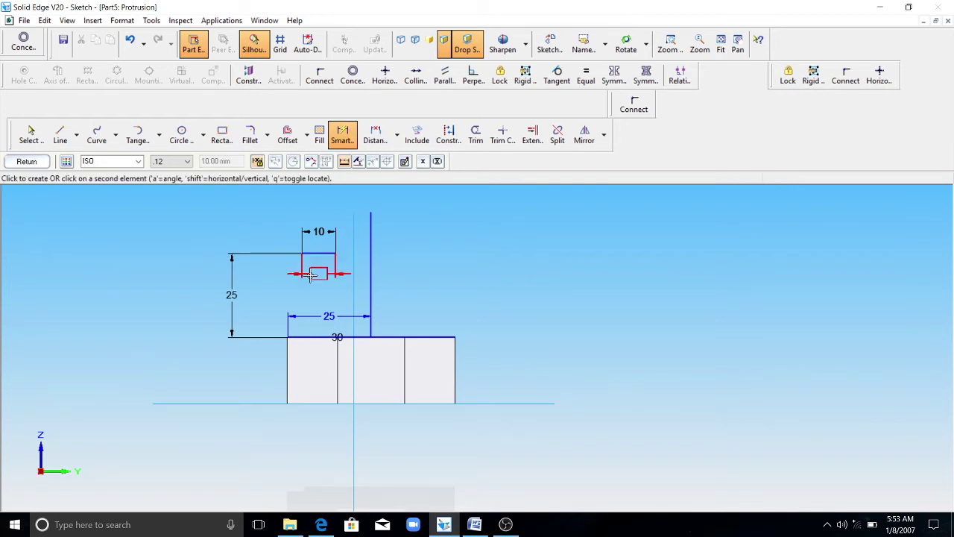
pyautogui.click(371, 286)
pyautogui.click(313, 291)
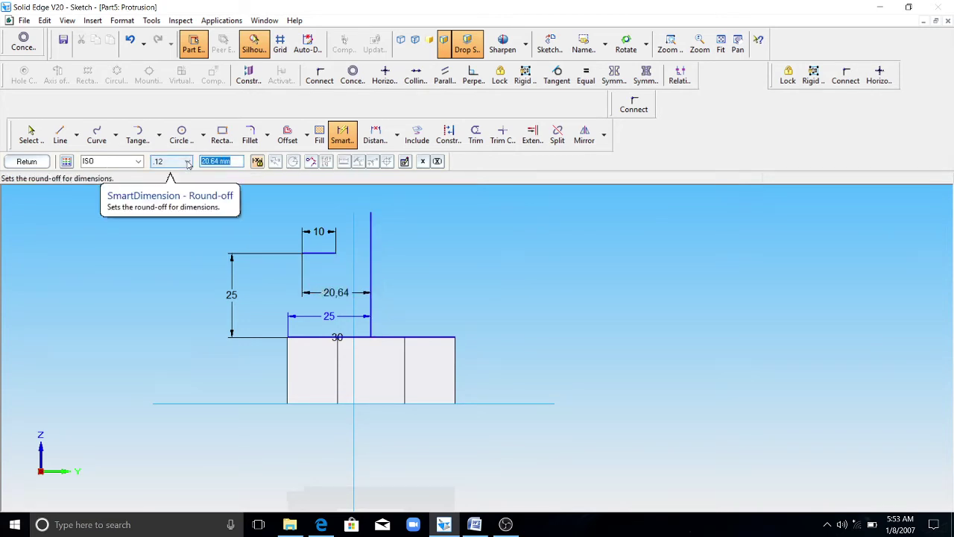
pyautogui.write('5')
pyautogui.press('Return')
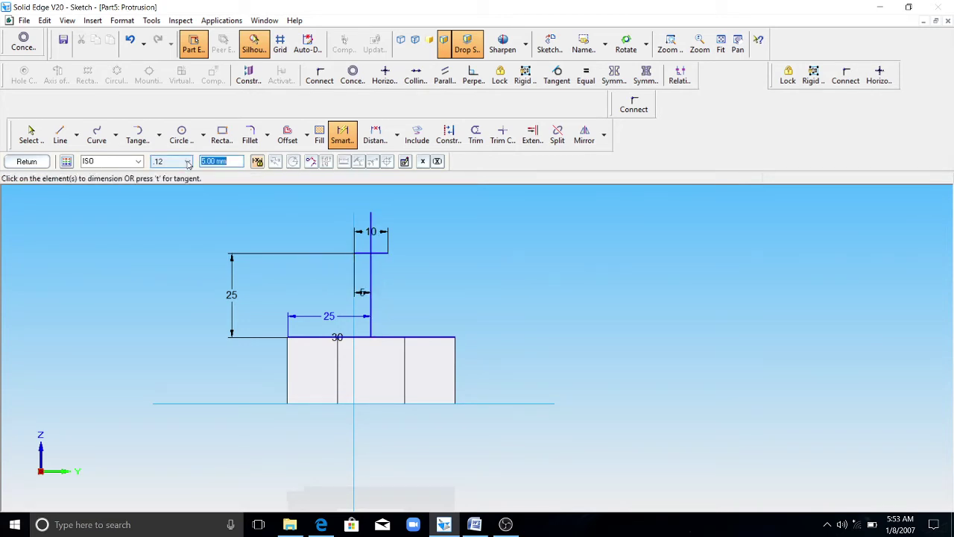
# - Delete the 5 mm gap dimension and the stray vertical line
pyautogui.click(369, 281)
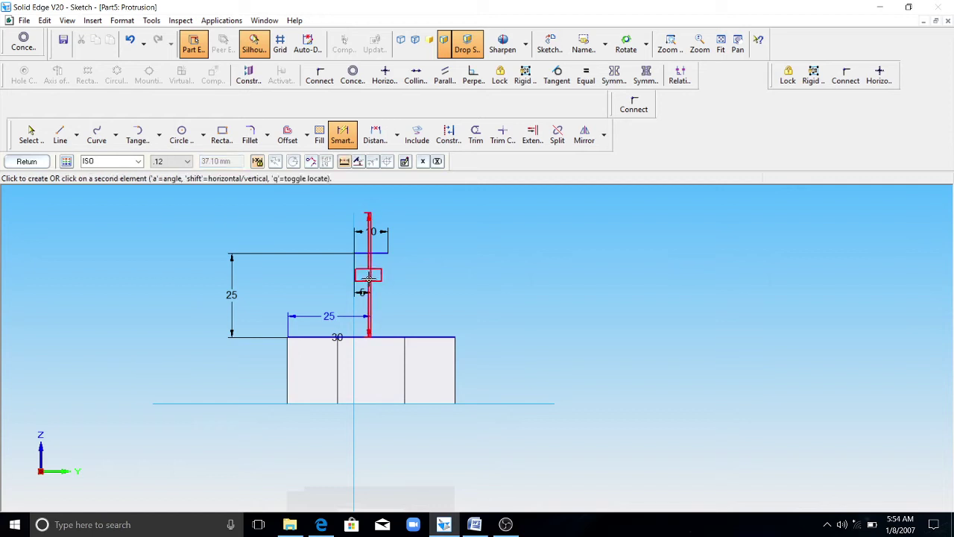
pyautogui.press('Escape')
pyautogui.click(372, 290)
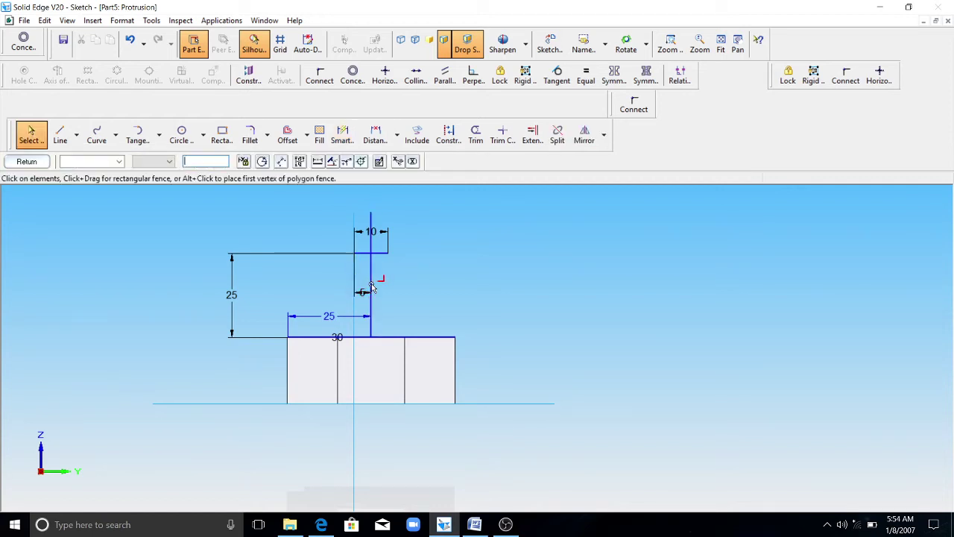
pyautogui.press('Delete')
pyautogui.click(372, 275)
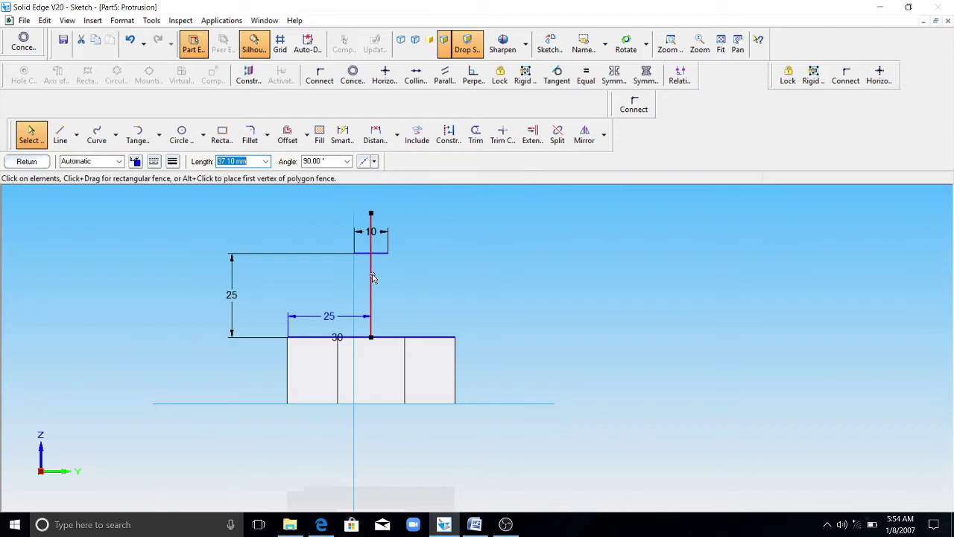
pyautogui.press('Delete')
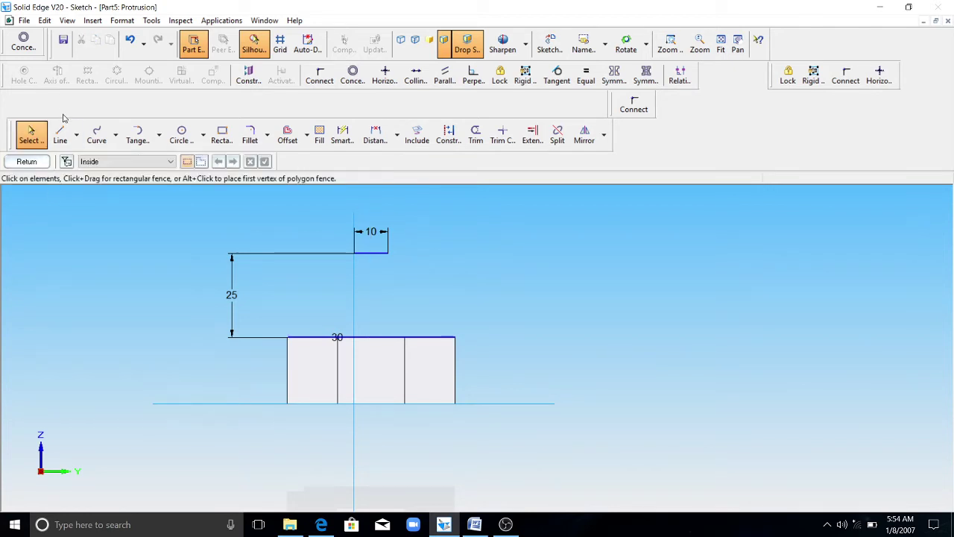
# - Draw both sloping lines from the block's top corners to the 10 mm edge ends and finish the profile
pyautogui.click(60, 134)
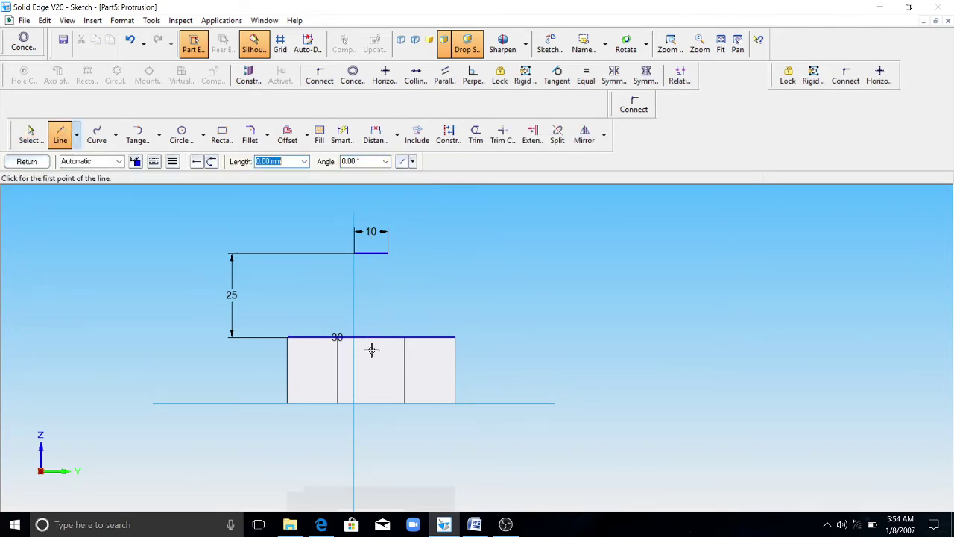
pyautogui.click(287, 337)
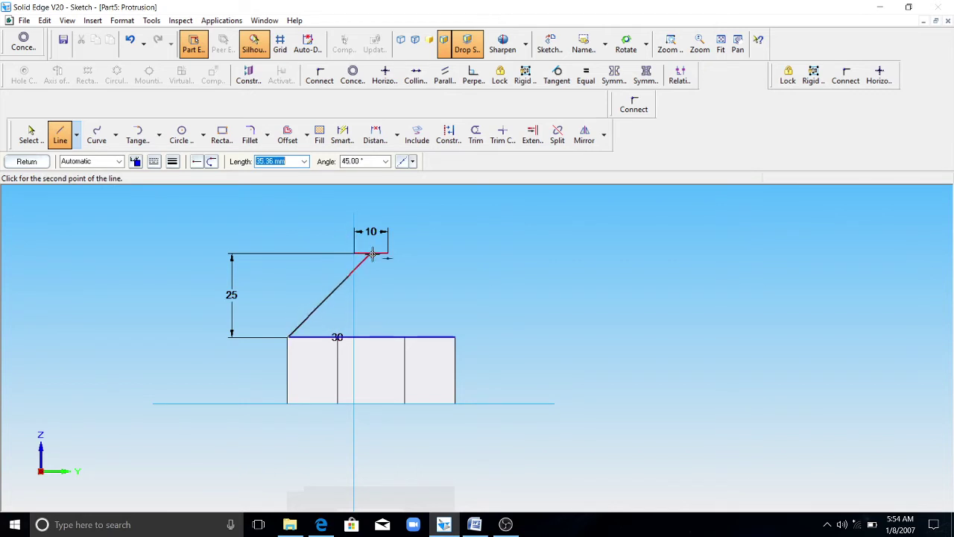
pyautogui.click(355, 255)
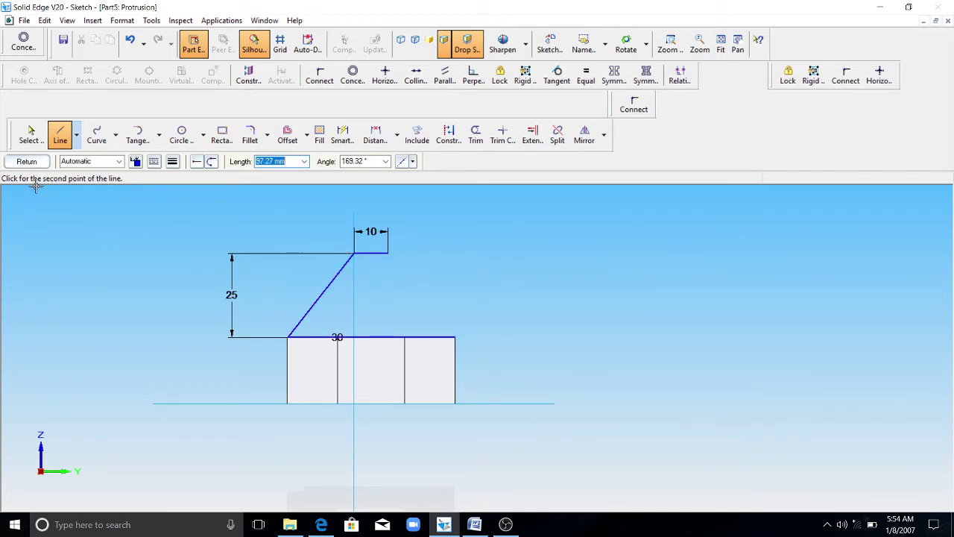
pyautogui.click(59, 134)
pyautogui.click(388, 253)
pyautogui.click(454, 338)
pyautogui.click(475, 524)
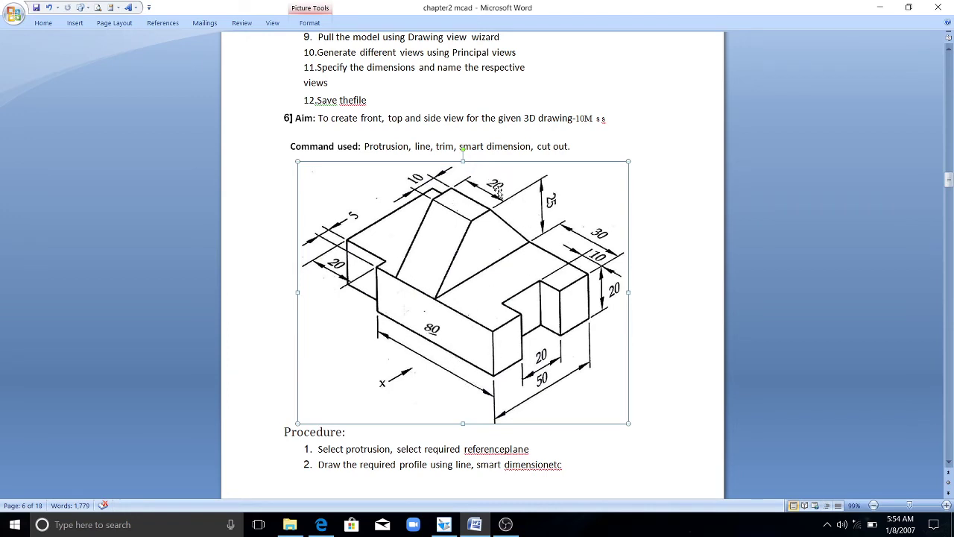
pyautogui.click(474, 524)
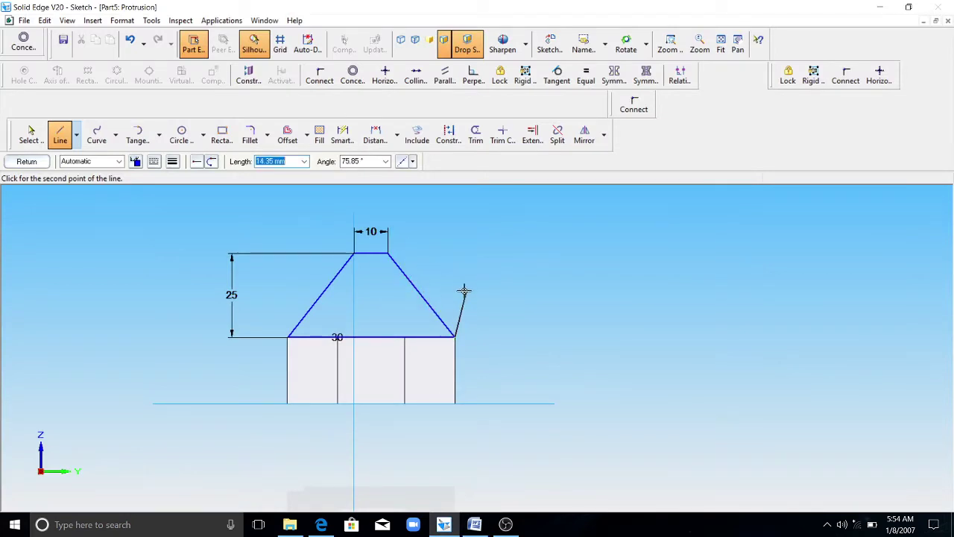
pyautogui.click(27, 162)
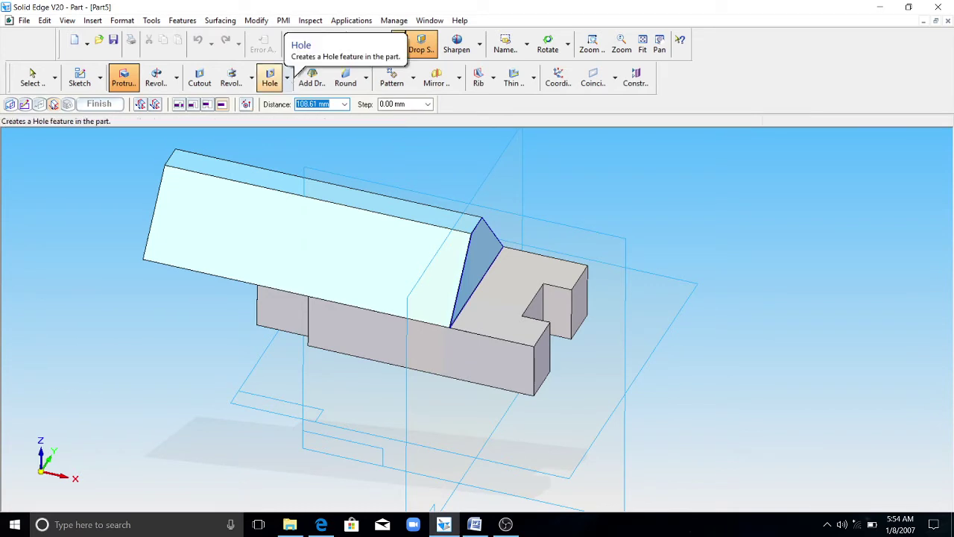
# - Extrude the trapezoid profile 20 mm toward the chosen side and finish the protrusion
pyautogui.write('20')
pyautogui.press('Return')
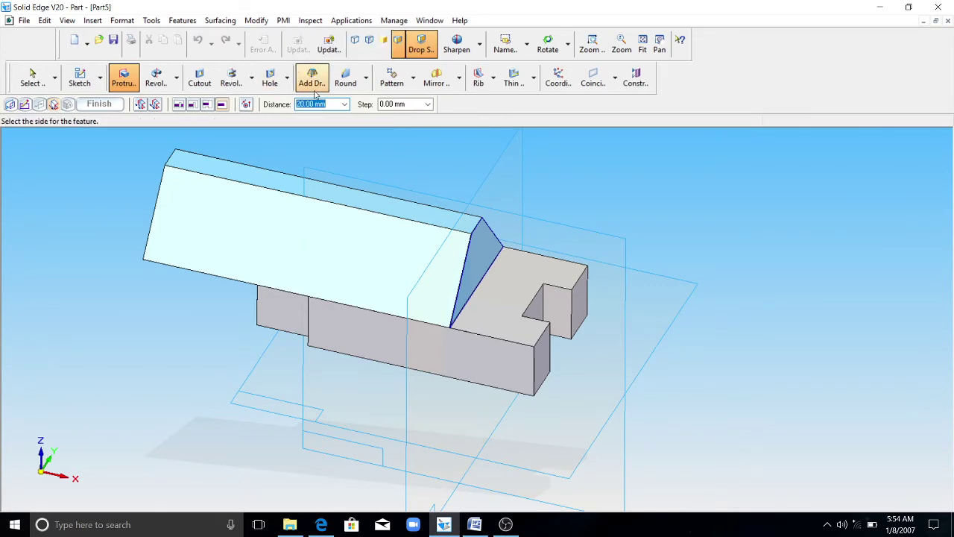
pyautogui.click(403, 234)
pyautogui.moveTo(403, 233); pyautogui.dragTo(468, 421, button='middle')
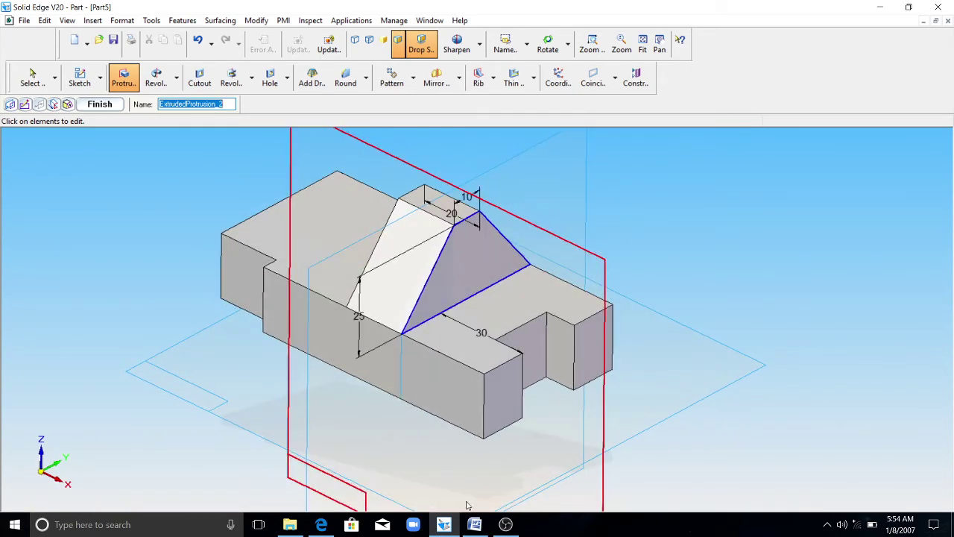
pyautogui.click(474, 524)
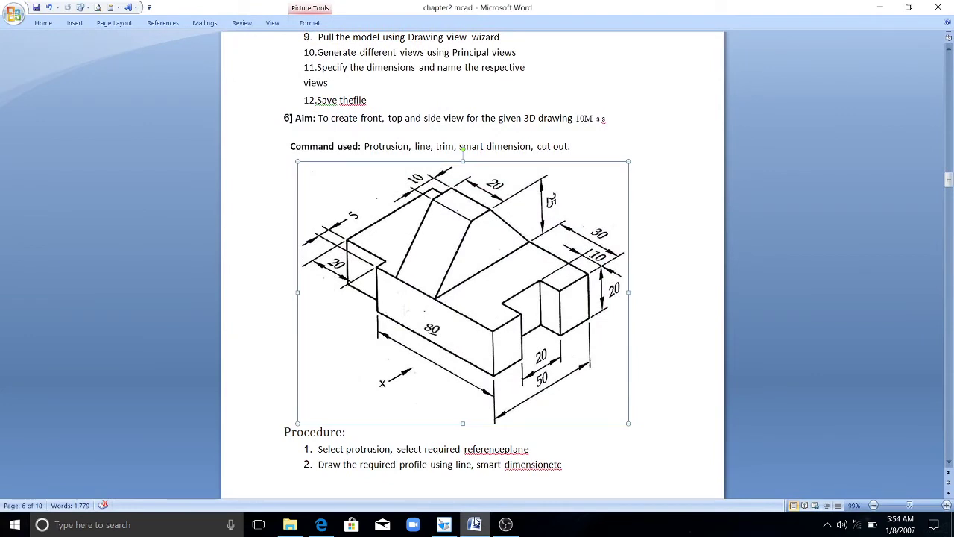
pyautogui.click(474, 524)
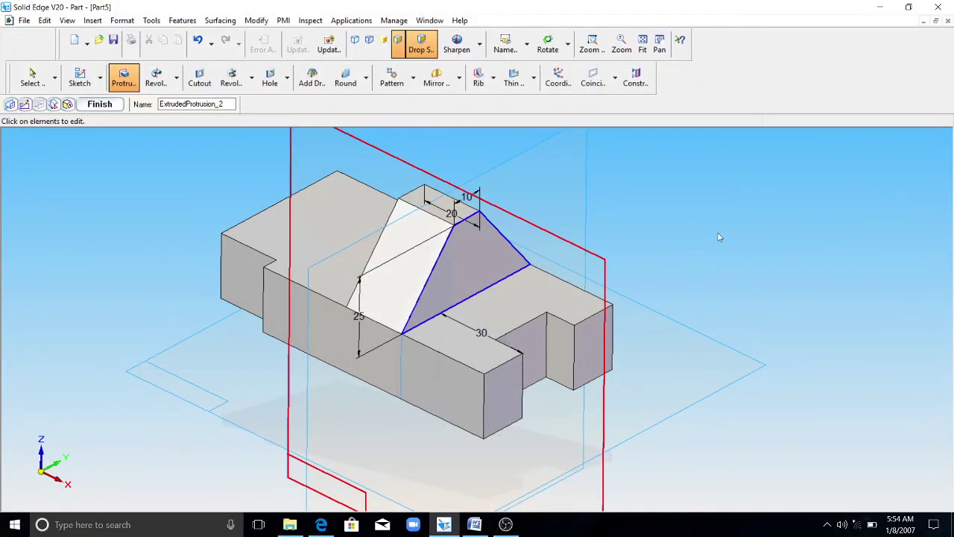
pyautogui.scroll(-2, 563, 258)
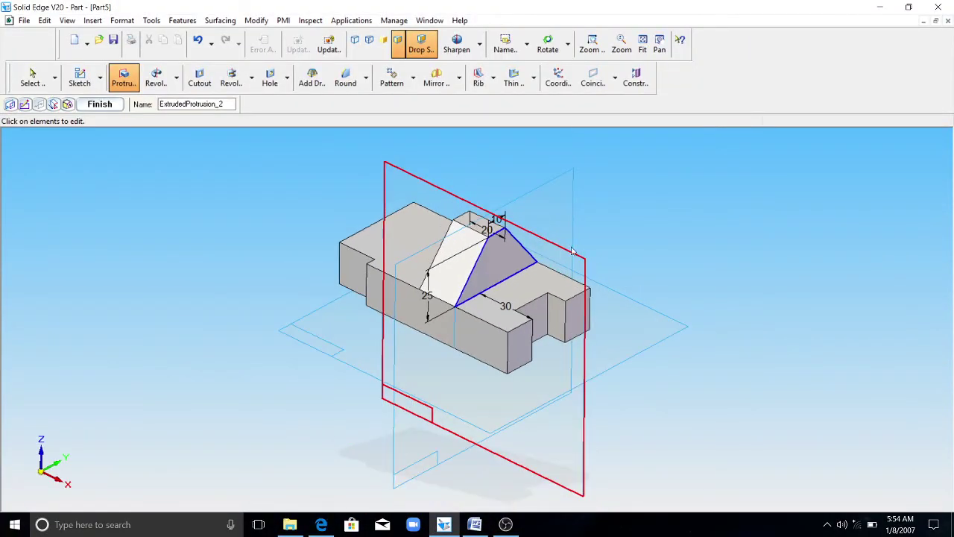
pyautogui.click(99, 104)
pyautogui.scroll(3, 494, 298)
# - Compare the part with the Word reference and switch to the isometric named view
pyautogui.scroll(-2, 490, 319)
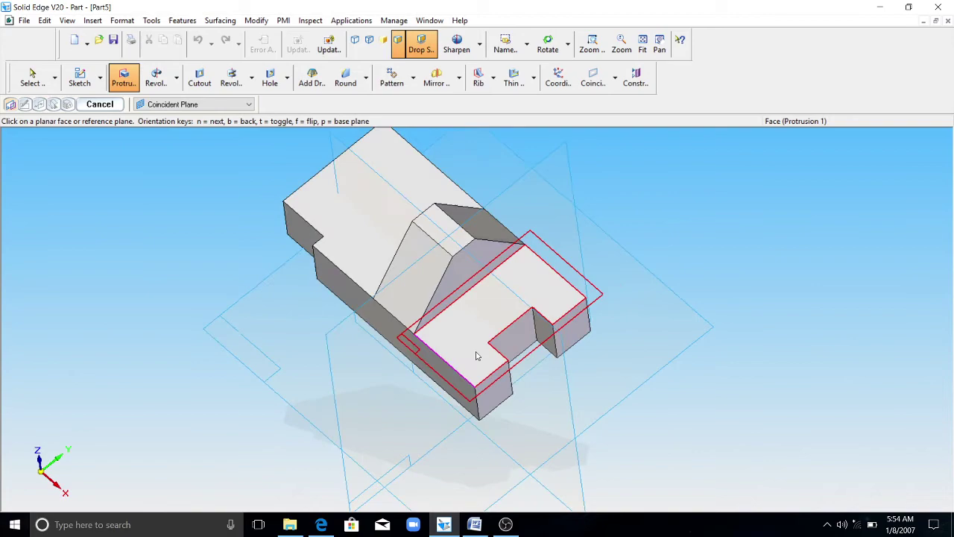
pyautogui.click(474, 525)
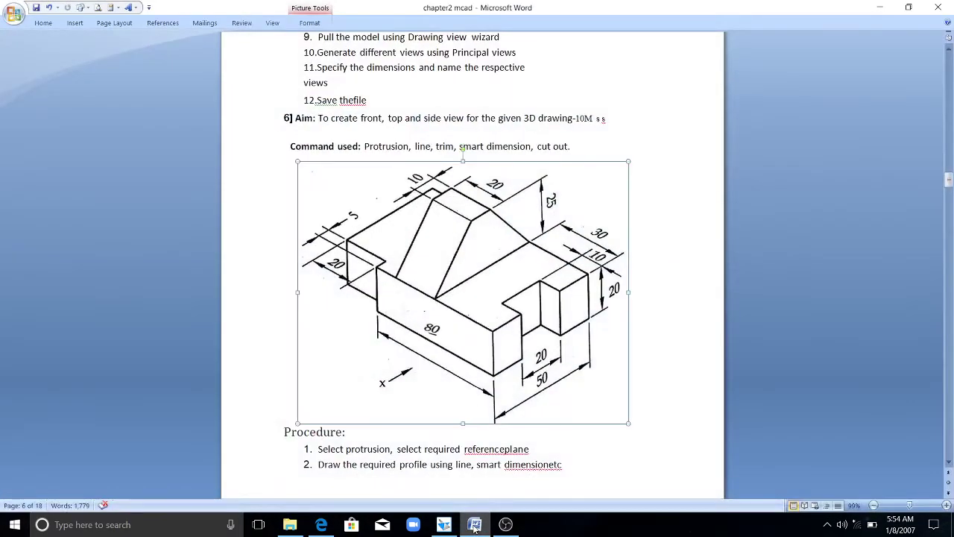
pyautogui.click(475, 525)
pyautogui.click(474, 525)
pyautogui.click(475, 525)
pyautogui.hotkey('ctrl', 'i')
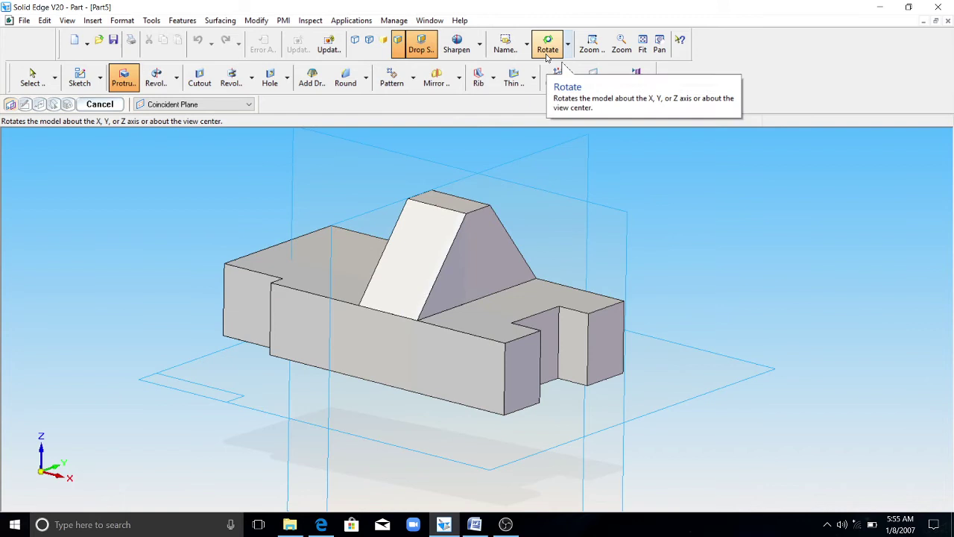
pyautogui.click(507, 43)
pyautogui.click(523, 102)
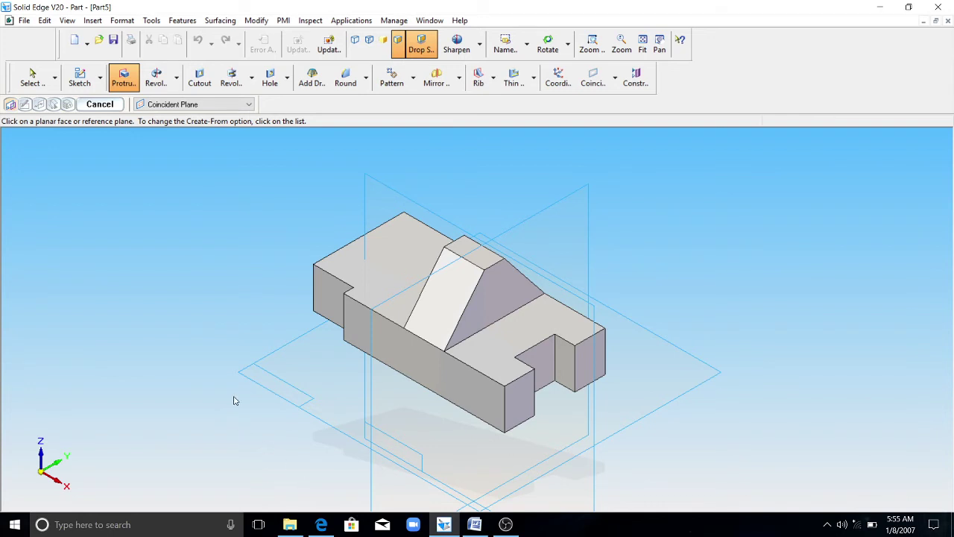
# - Save the part as 'model 6', accepting the default properties
pyautogui.click(23, 21)
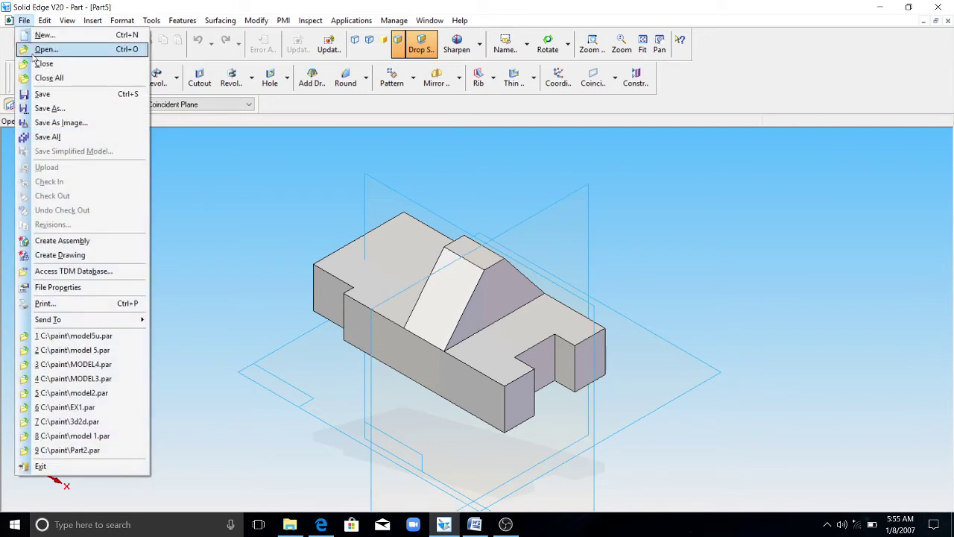
pyautogui.click(45, 94)
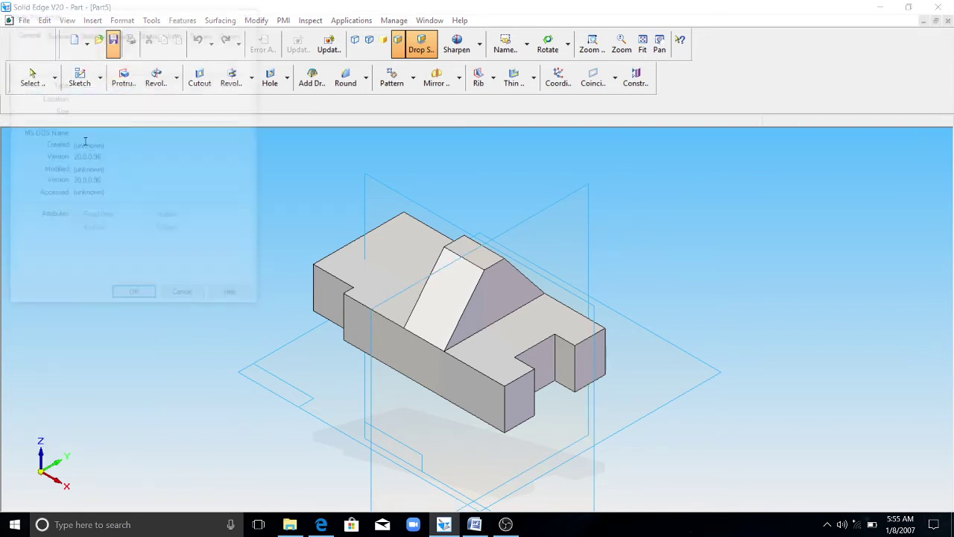
pyautogui.click(124, 298)
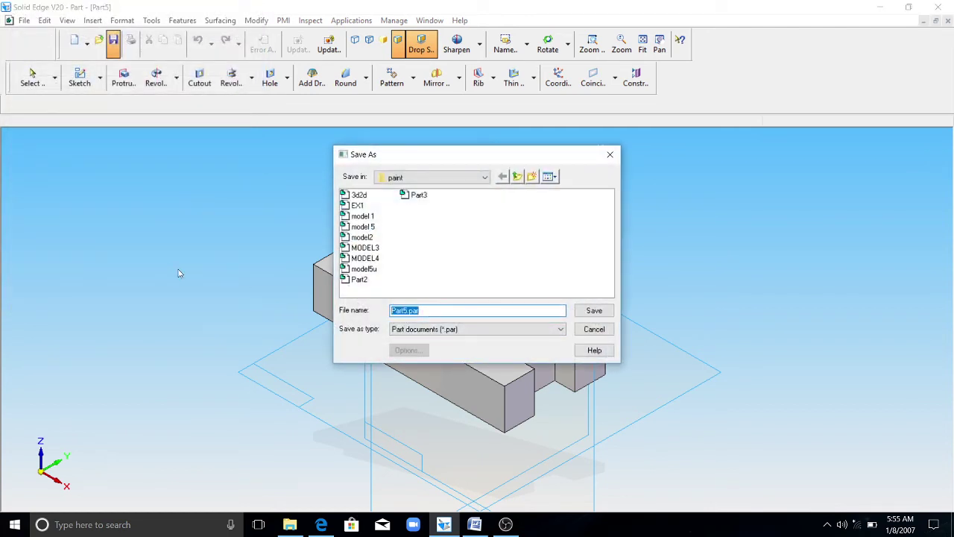
pyautogui.write('mod')
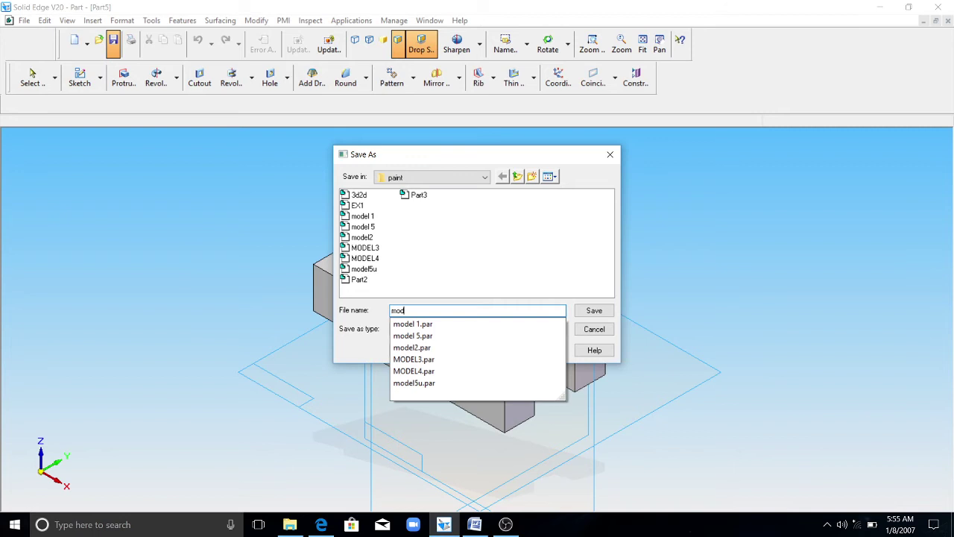
pyautogui.write('el ')
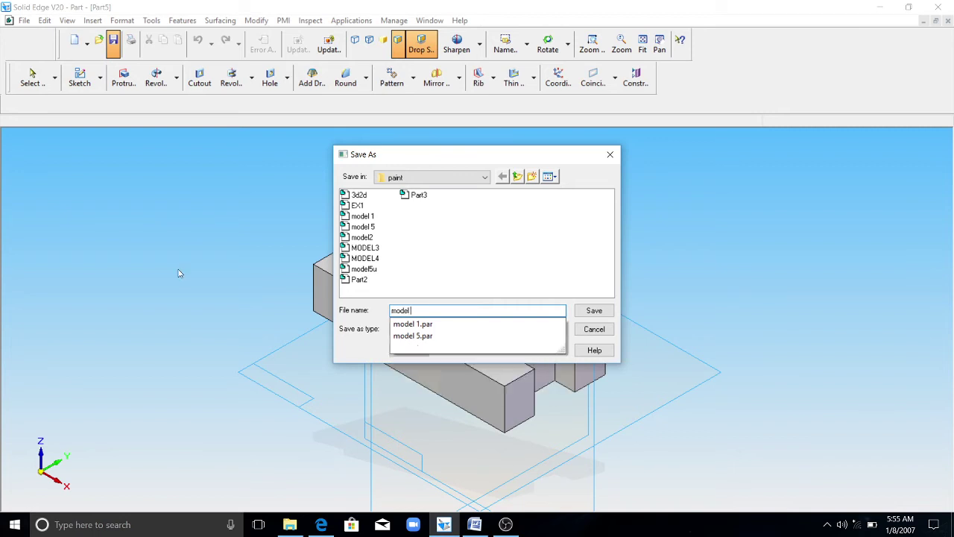
pyautogui.write('6')
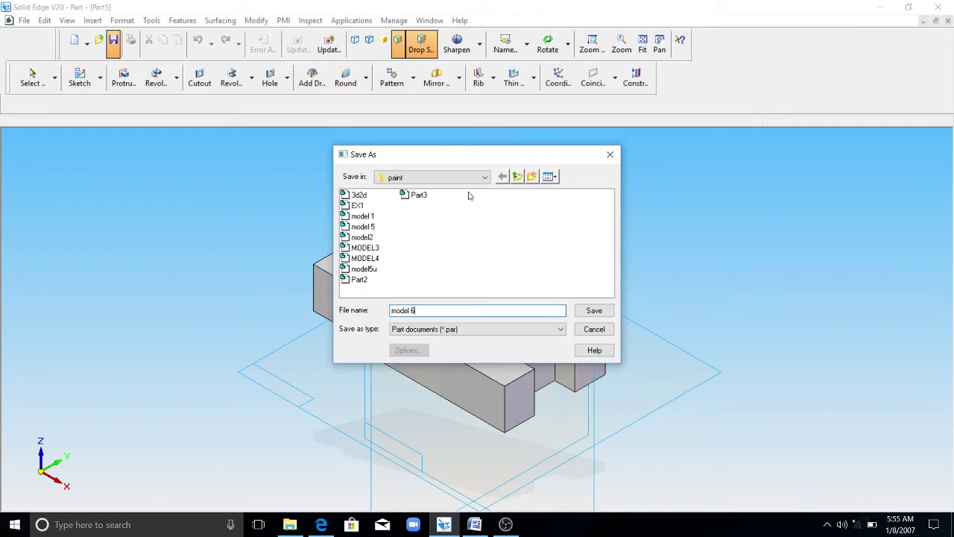
pyautogui.click(594, 311)
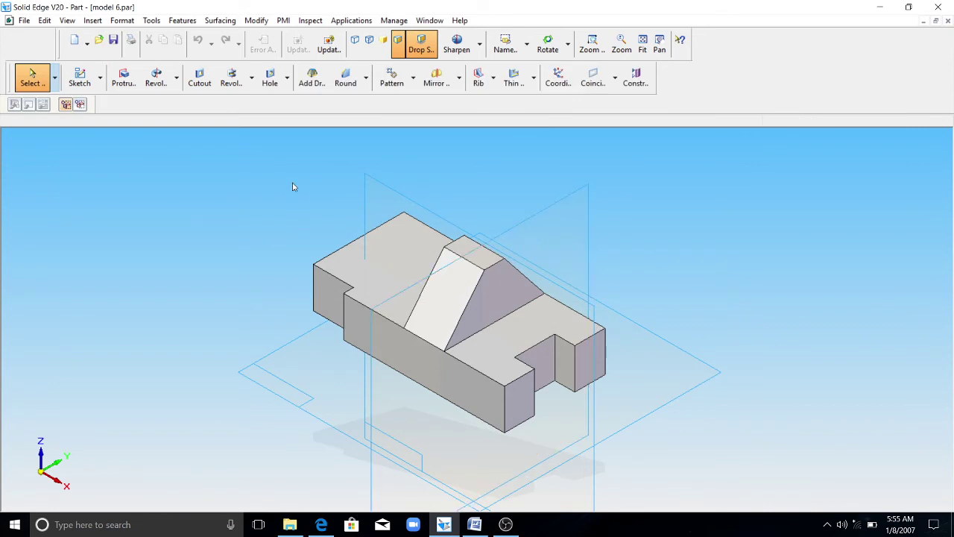
# - Close the part, start a new draft on the A4-Sheet background, and fit the sheet to the window
pyautogui.click(948, 21)
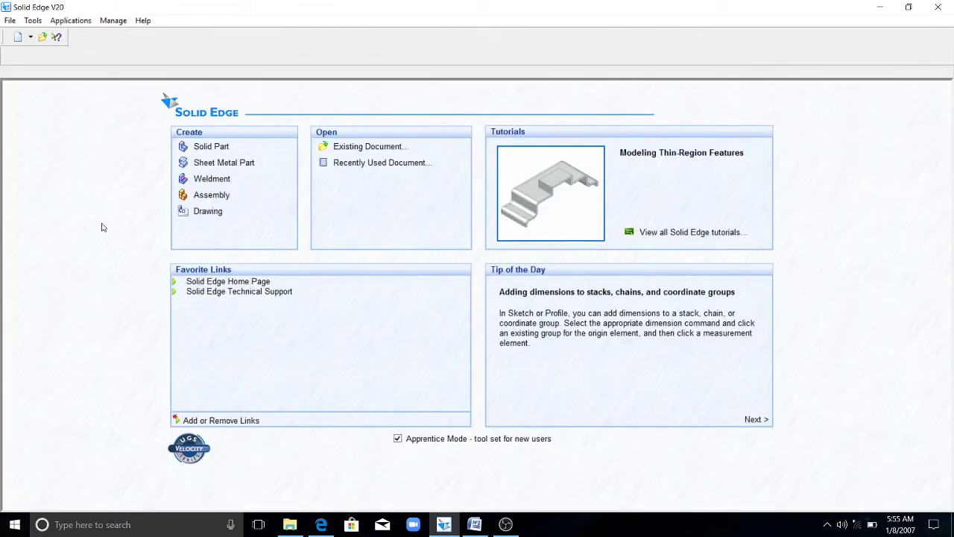
pyautogui.click(207, 211)
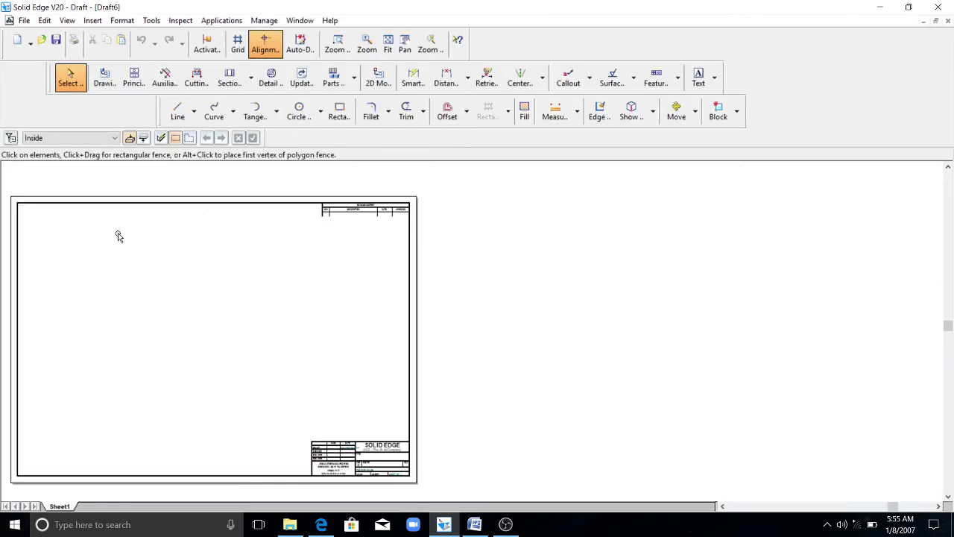
pyautogui.rightClick(60, 506)
pyautogui.click(101, 495)
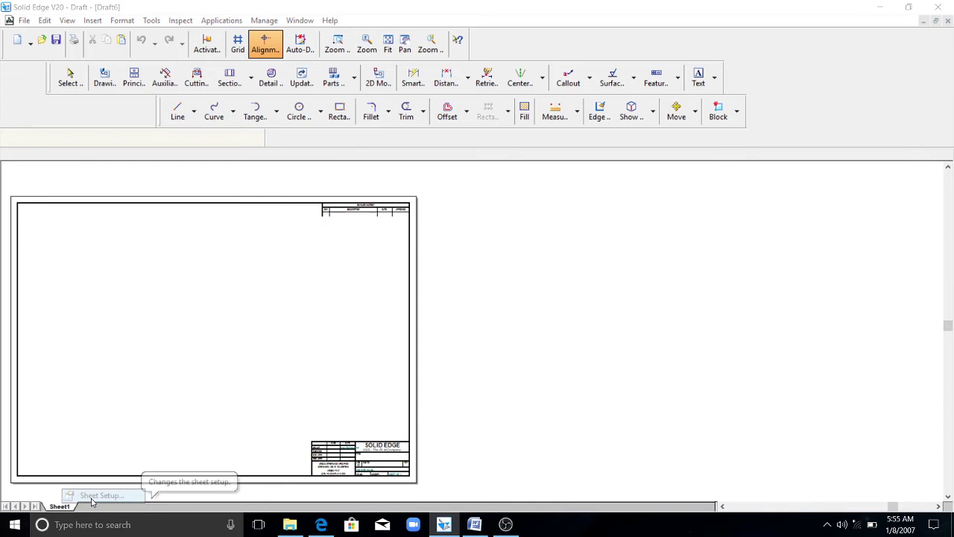
pyautogui.click(532, 208)
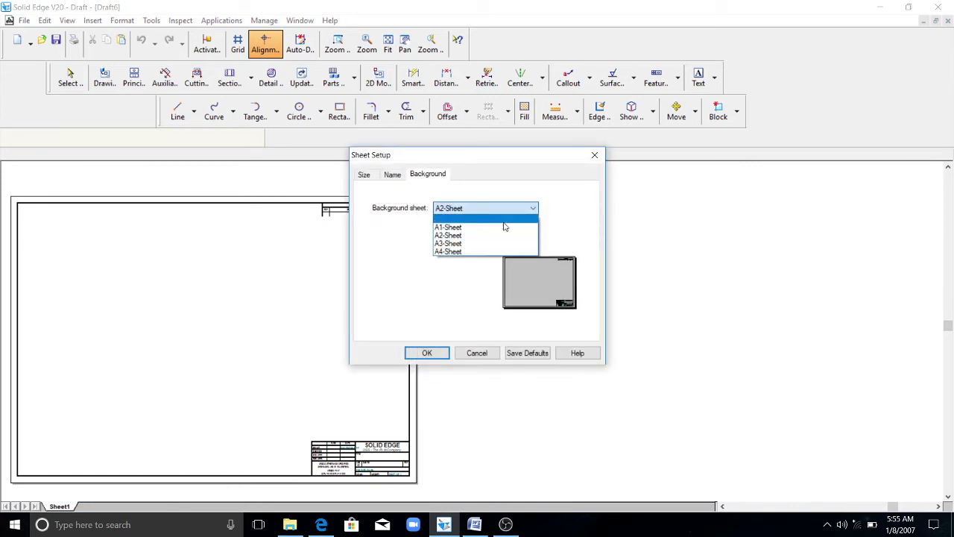
pyautogui.click(477, 252)
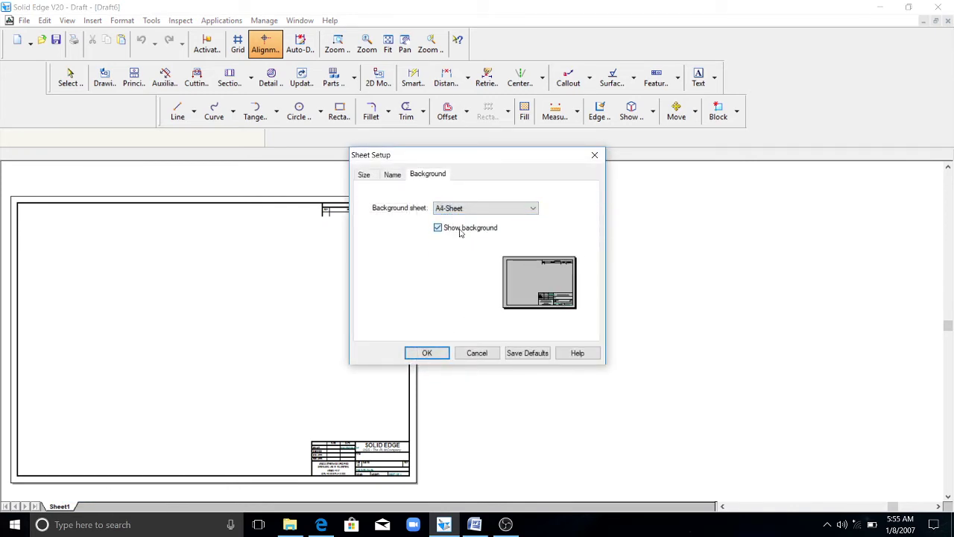
pyautogui.click(419, 355)
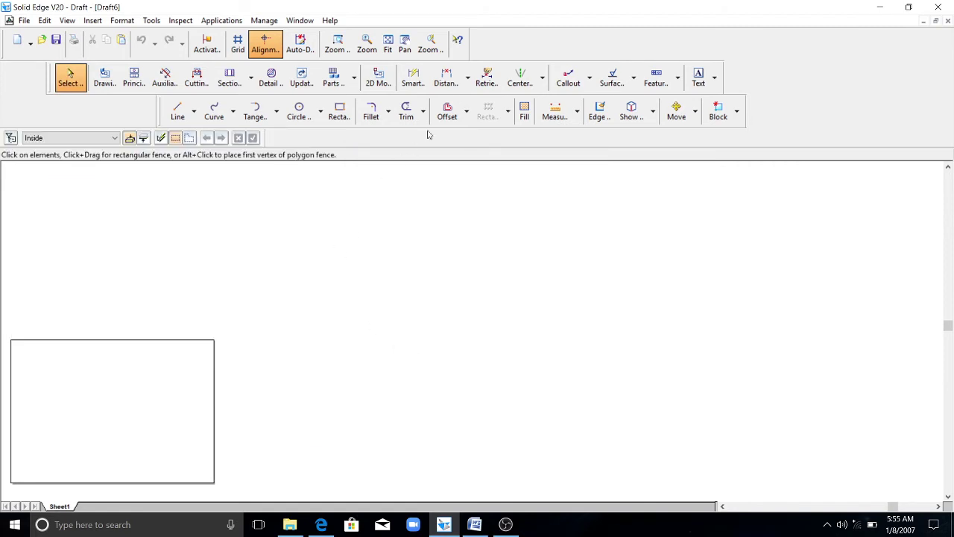
pyautogui.click(388, 42)
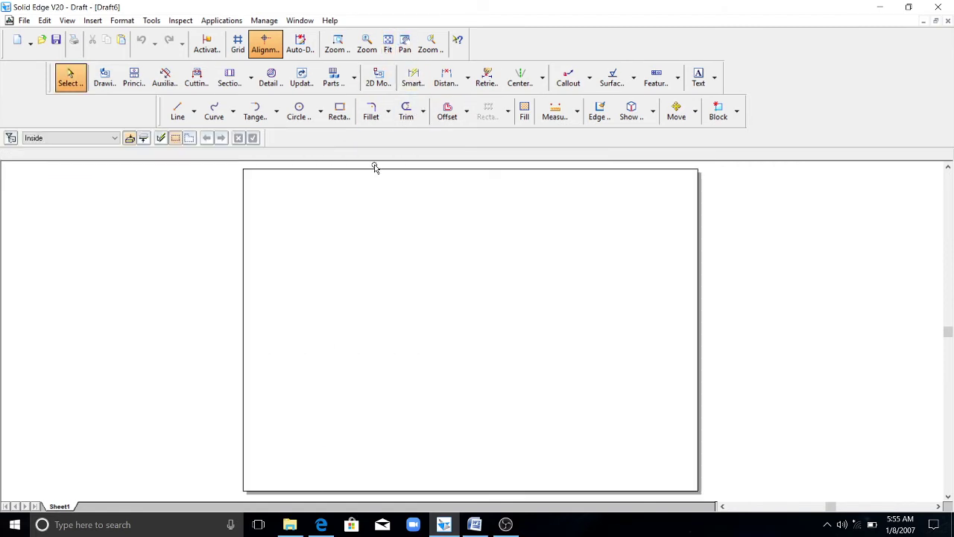
pyautogui.click(104, 78)
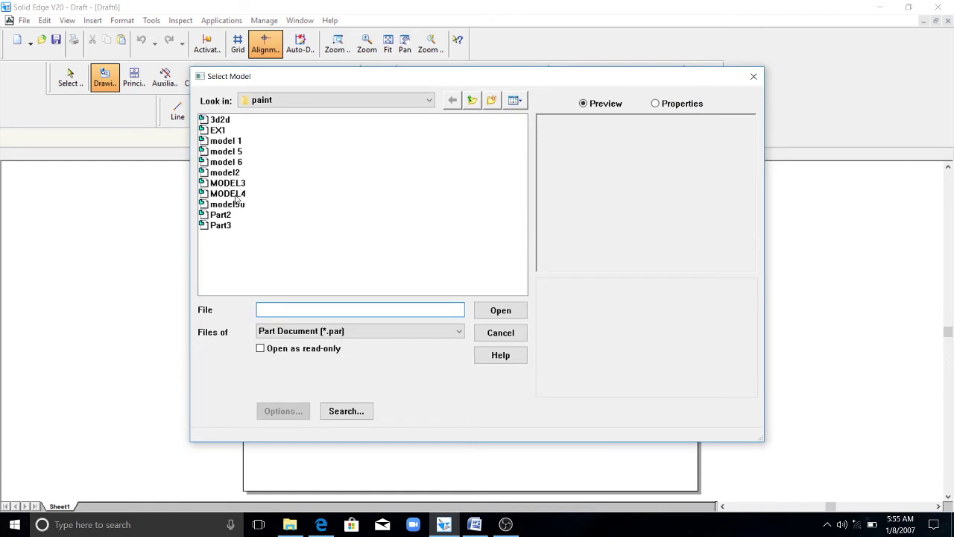
# - Load model 6 in the Drawing View Wizard and place its front view at 1:1 upper left
pyautogui.click(235, 163)
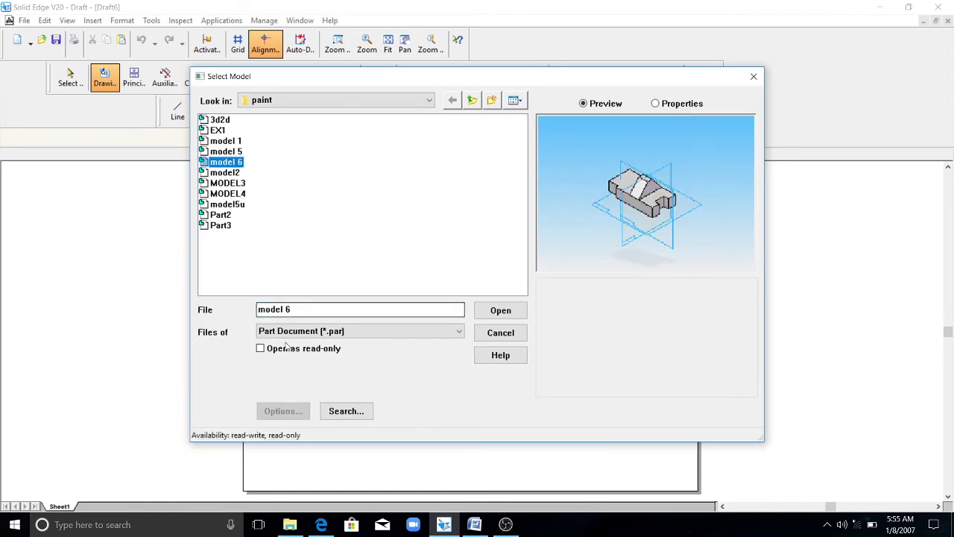
pyautogui.click(501, 310)
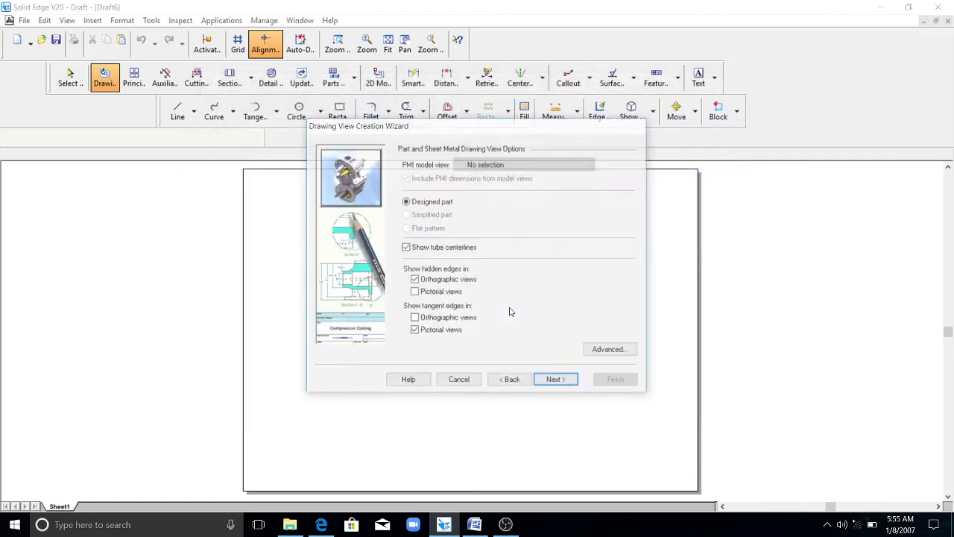
pyautogui.click(559, 381)
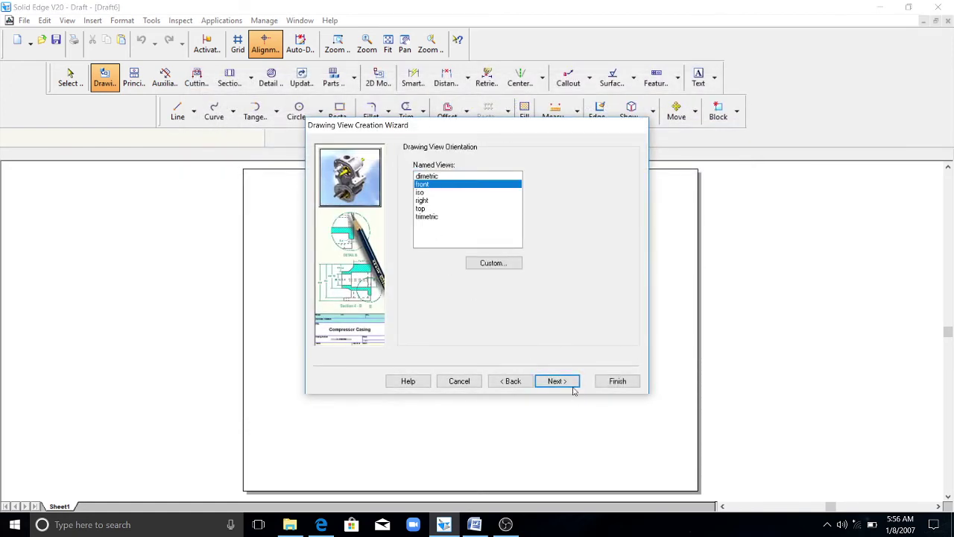
pyautogui.click(567, 382)
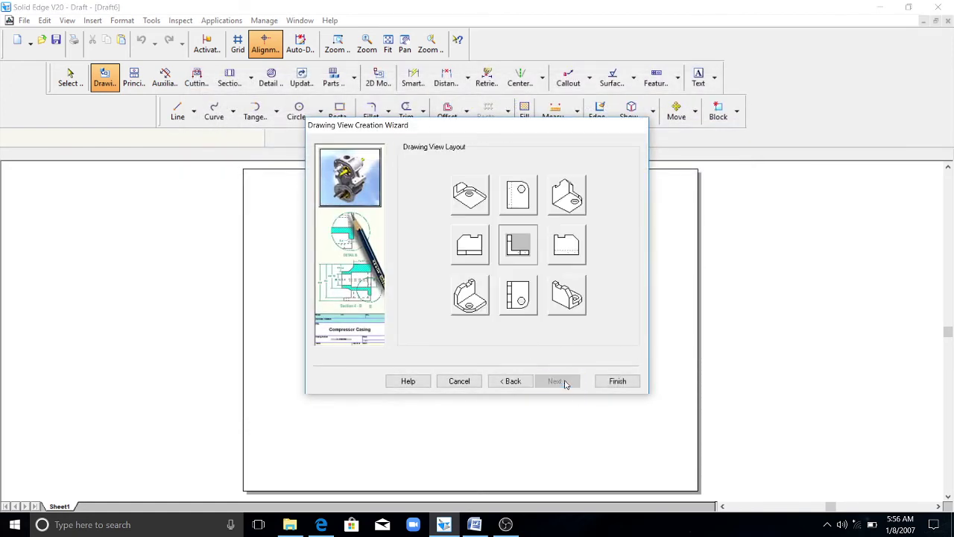
pyautogui.click(616, 381)
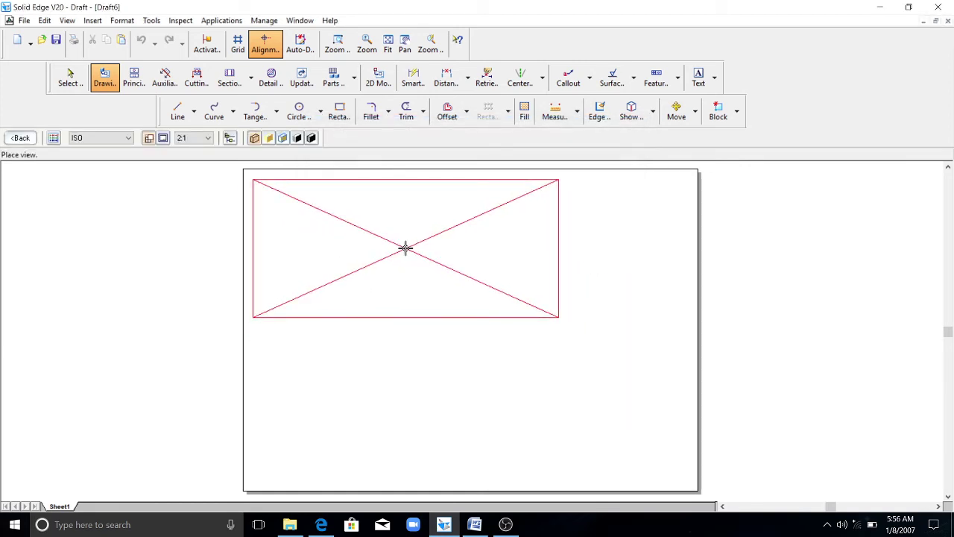
pyautogui.click(206, 138)
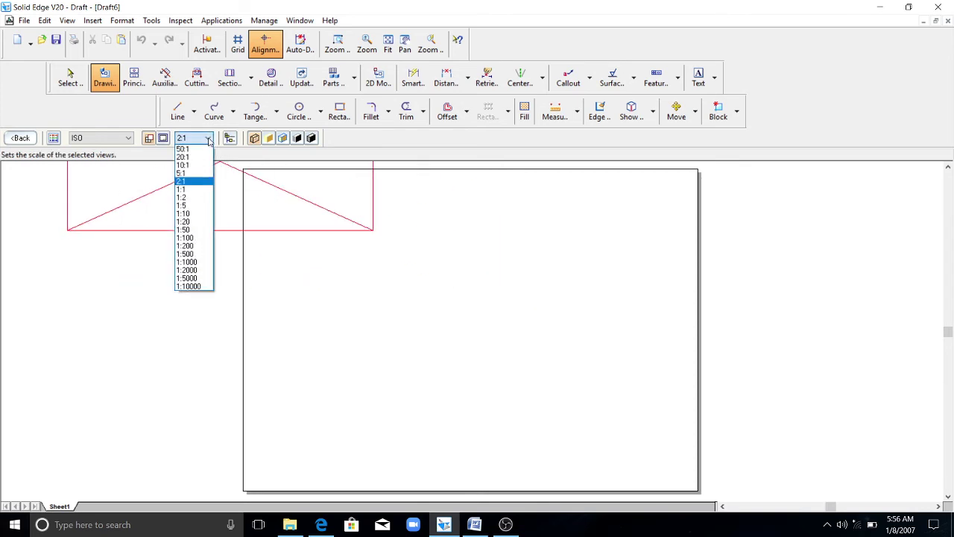
pyautogui.click(192, 189)
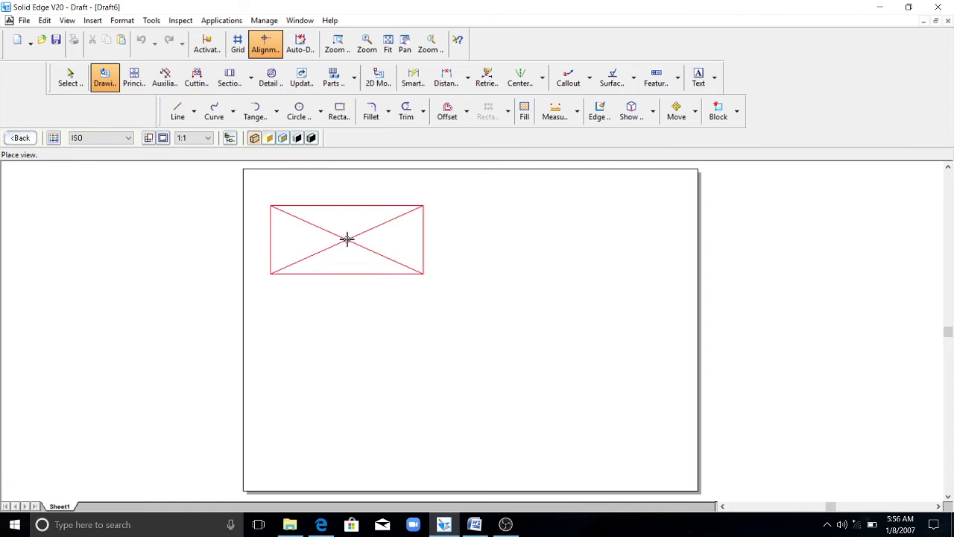
pyautogui.click(345, 225)
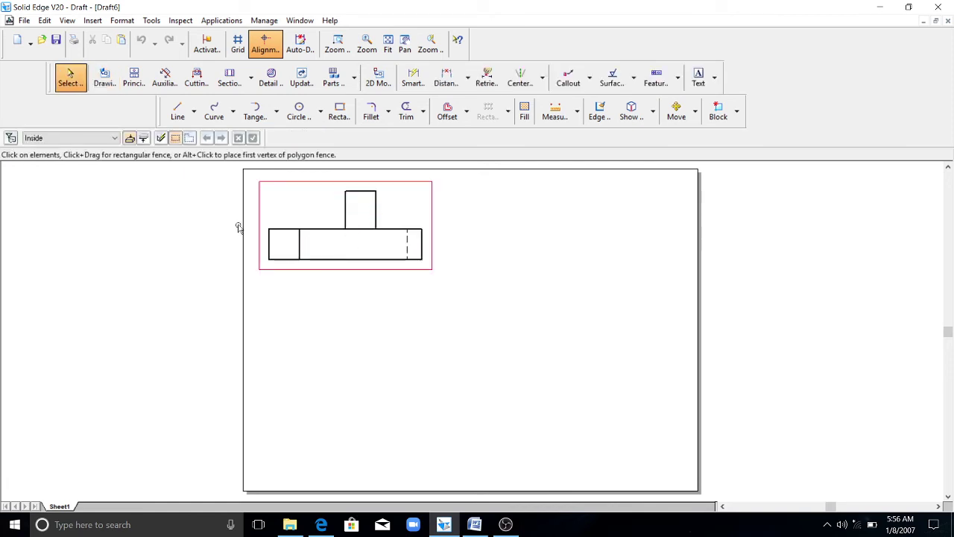
# - Project a top view below the front view and a side view to its right
pyautogui.click(132, 79)
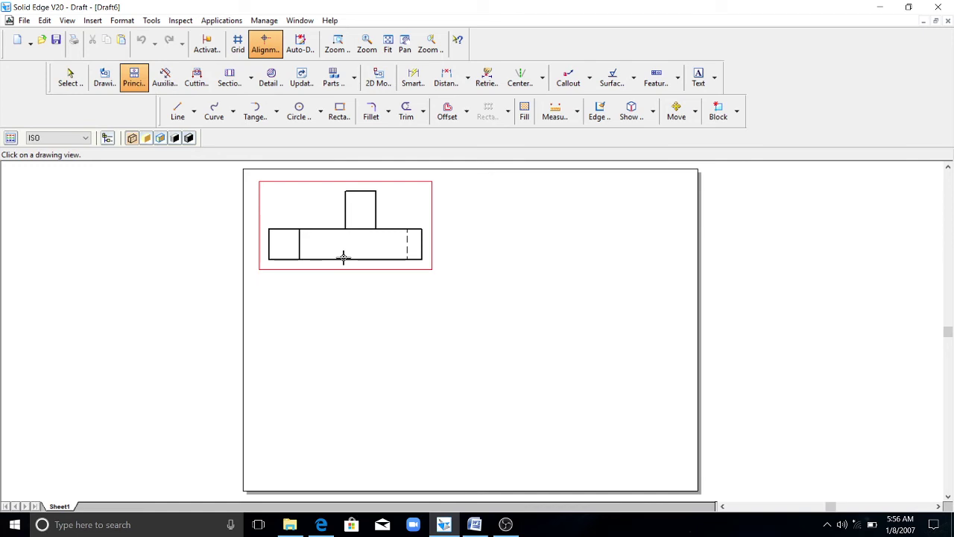
pyautogui.click(344, 258)
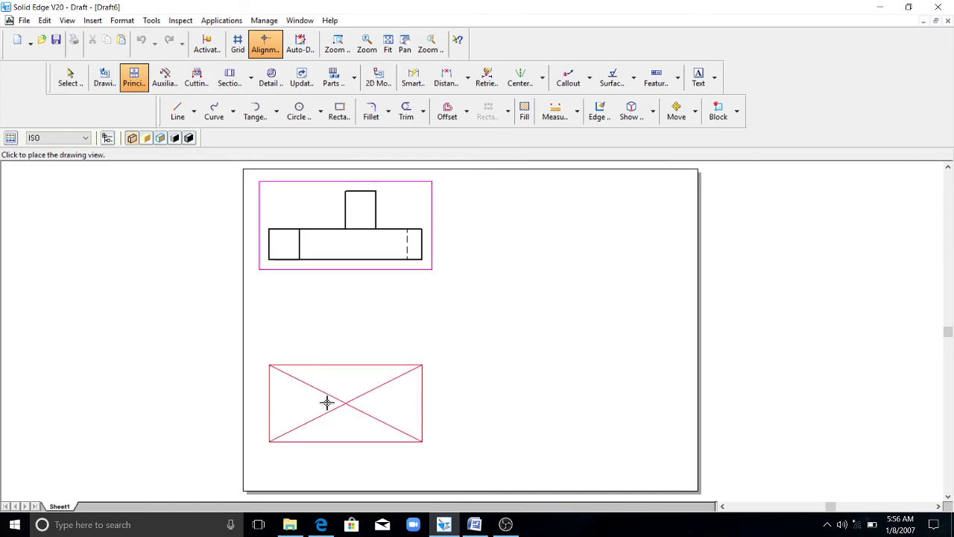
pyautogui.click(327, 392)
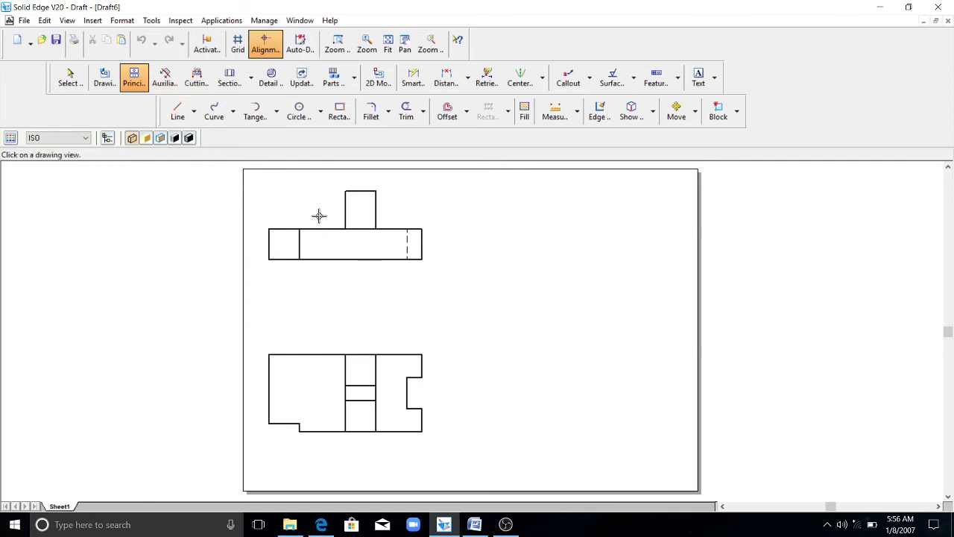
pyautogui.click(359, 225)
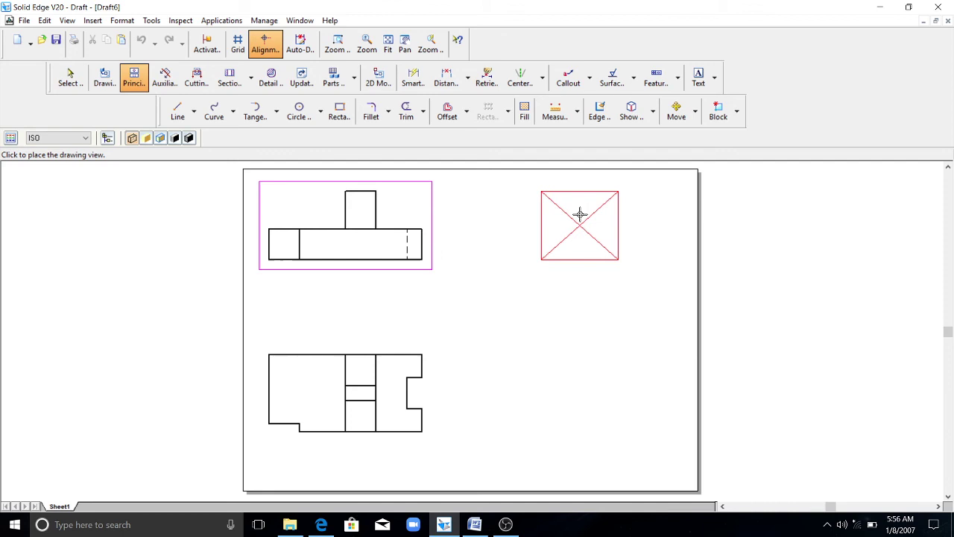
pyautogui.click(576, 217)
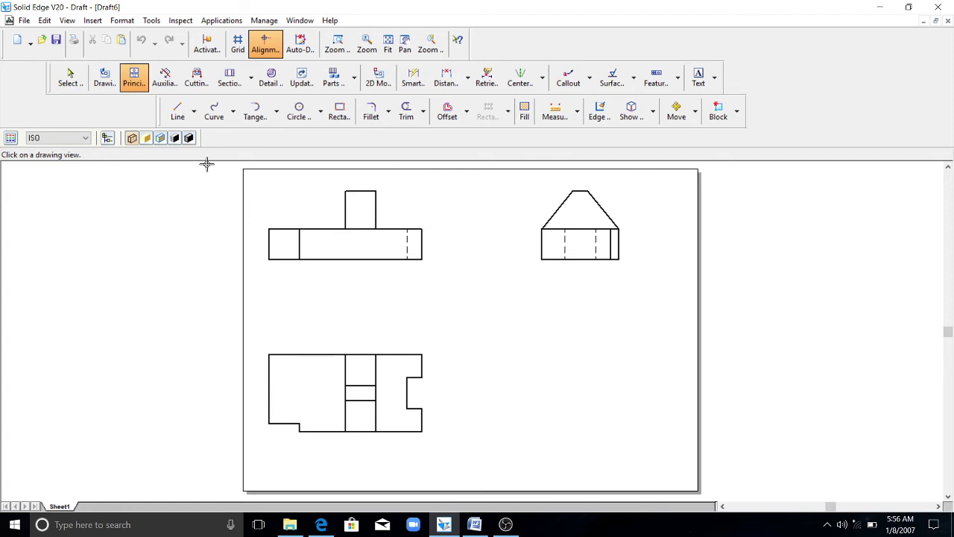
# - Create an iso-orientation drawing view of model 6.par with the Drawing View Wizard
pyautogui.click(104, 82)
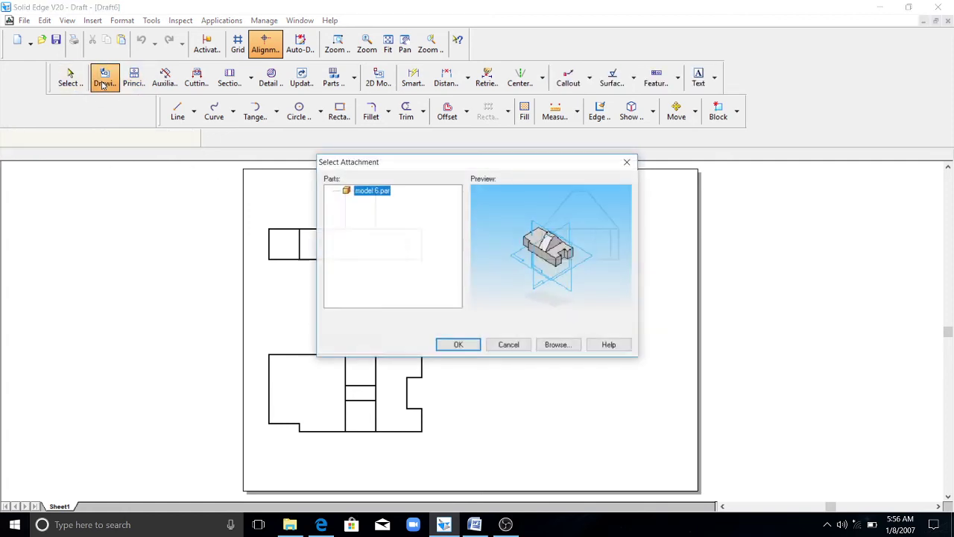
pyautogui.click(460, 345)
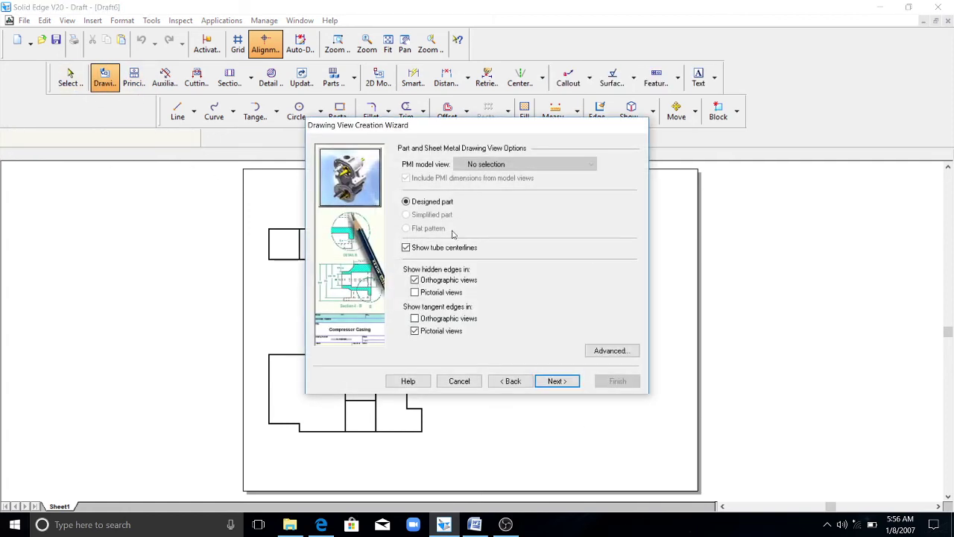
pyautogui.click(563, 380)
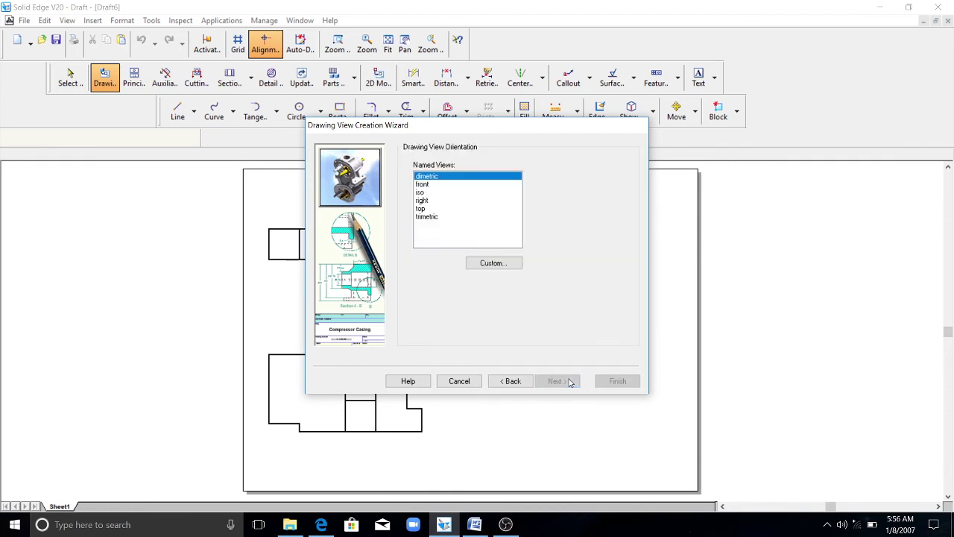
pyautogui.click(430, 194)
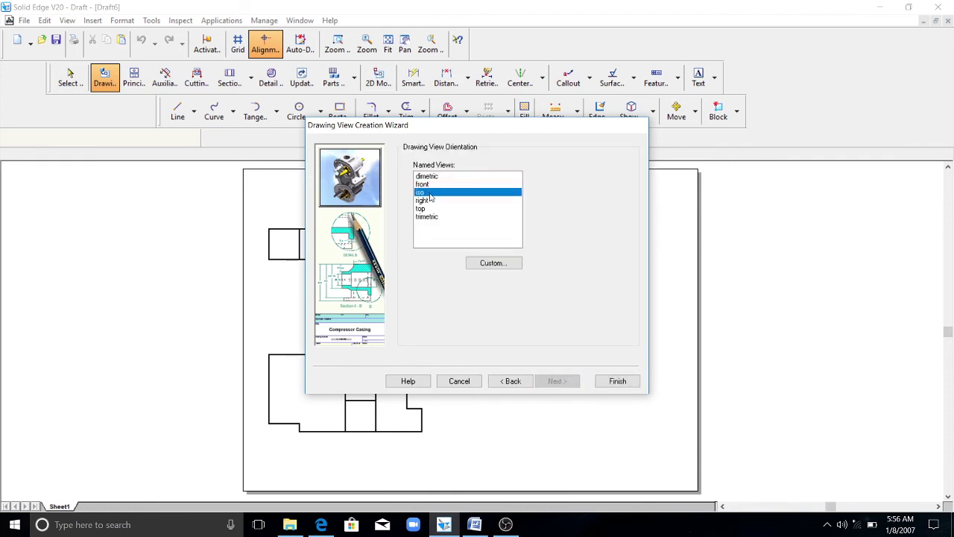
pyautogui.click(618, 381)
# - Place the isometric view lower right, try 2:1 scale, revert to 1:1, and nudge it slightly
pyautogui.click(575, 400)
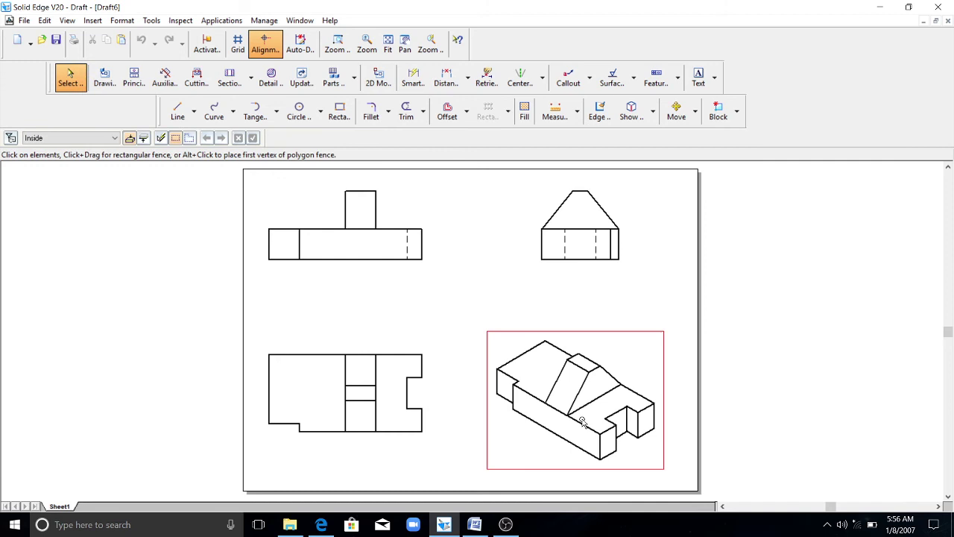
pyautogui.scroll(-1, 571, 425)
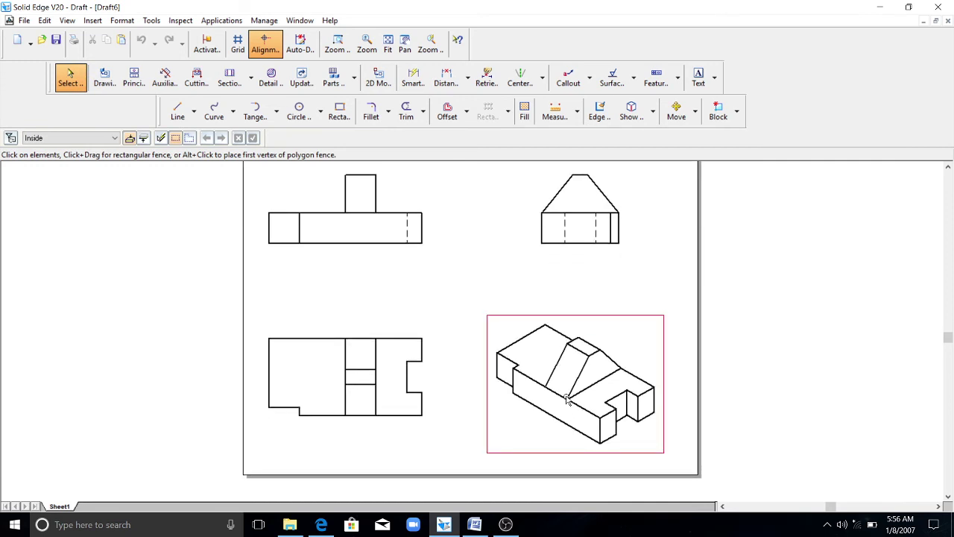
pyautogui.click(566, 400)
pyautogui.click(234, 138)
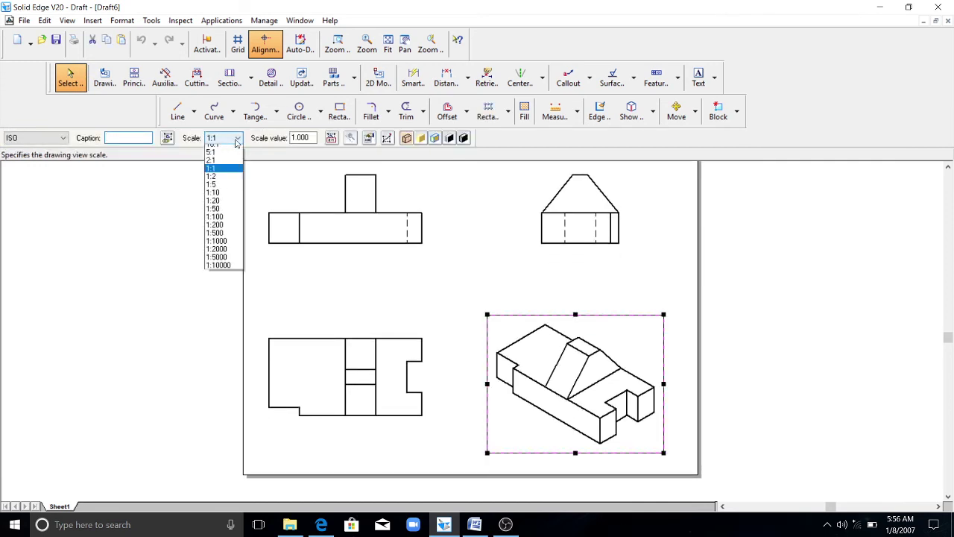
pyautogui.click(221, 182)
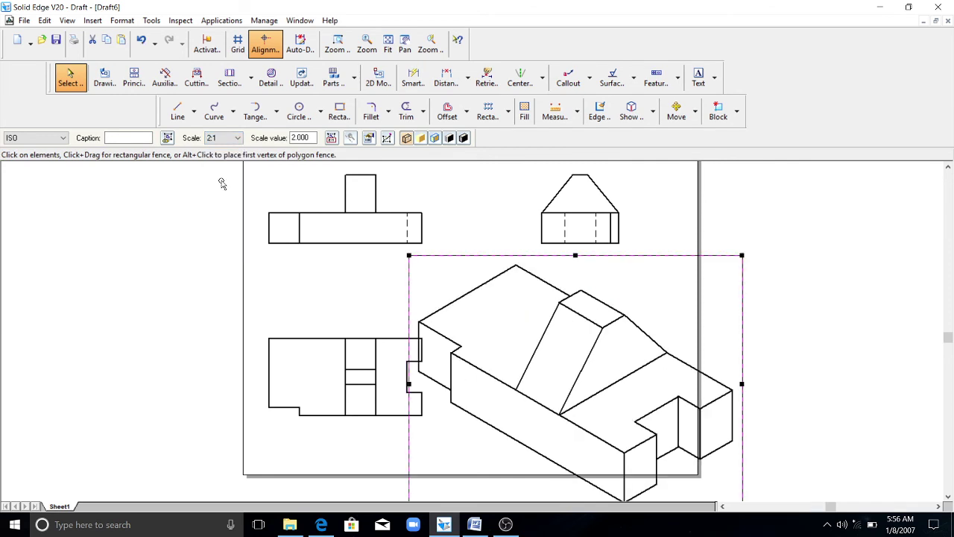
pyautogui.click(235, 138)
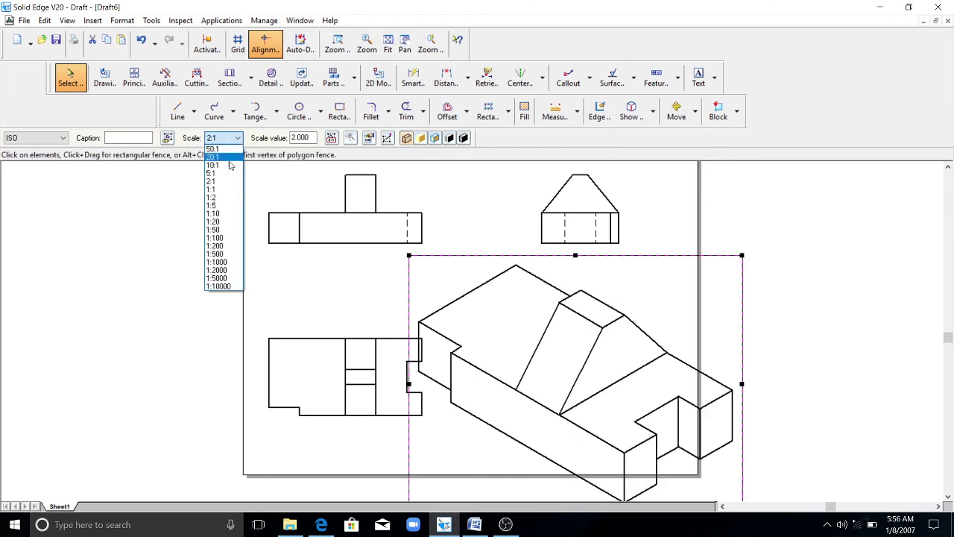
pyautogui.click(221, 190)
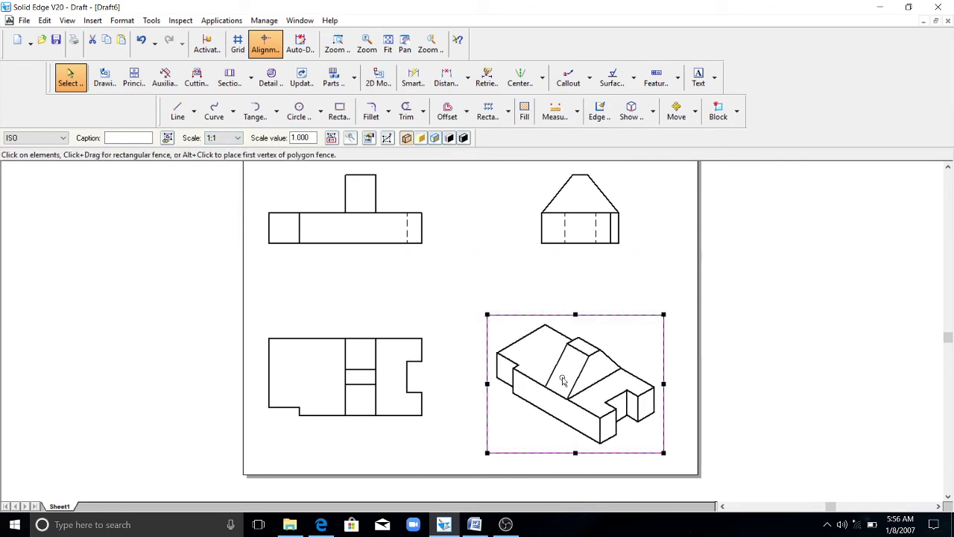
pyautogui.moveTo(568, 381)
pyautogui.mouseDown()
pyautogui.moveTo(562, 362)
pyautogui.moveTo(581, 338)
pyautogui.moveTo(564, 364)
pyautogui.mouseUp()
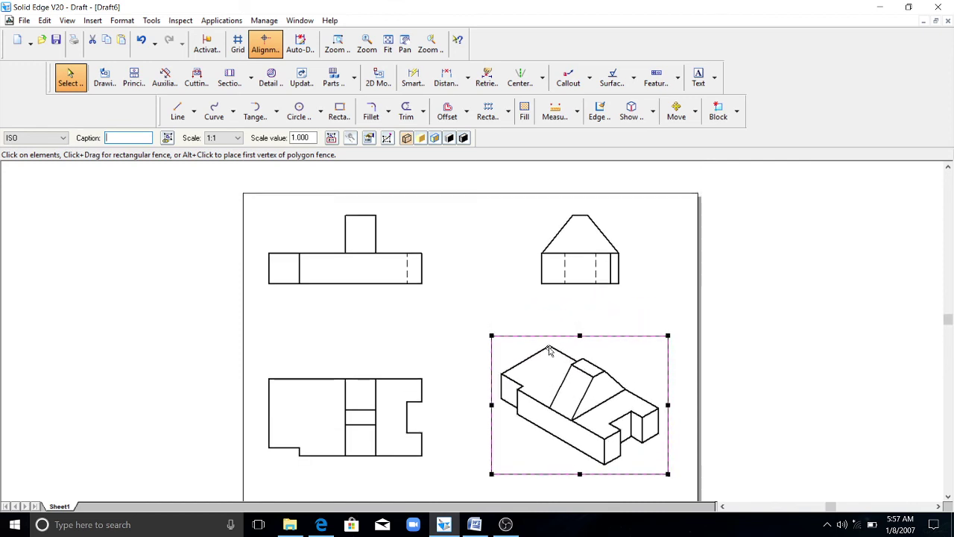
pyautogui.click(773, 341)
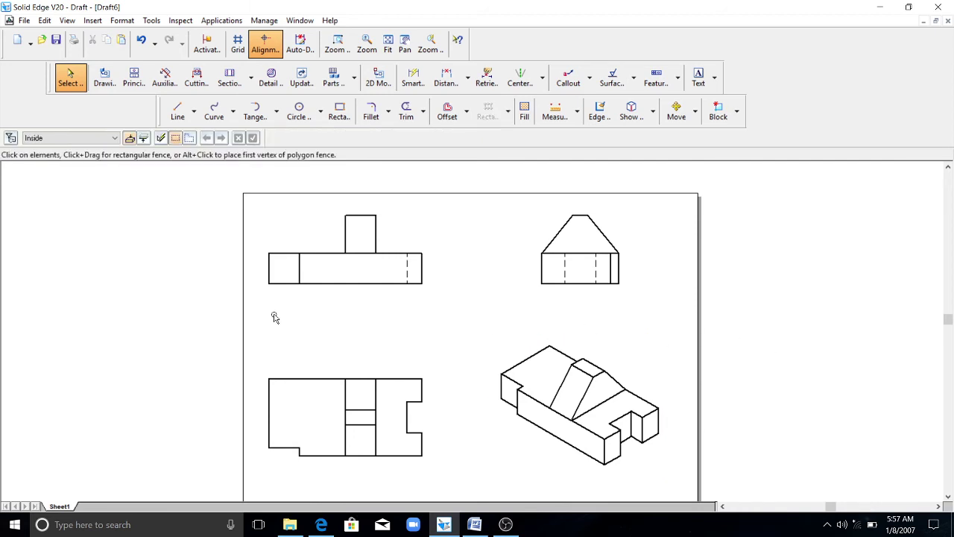
# - Dimension the front view with its 80 length, 20 step and 25 height
pyautogui.click(410, 84)
pyautogui.click(332, 283)
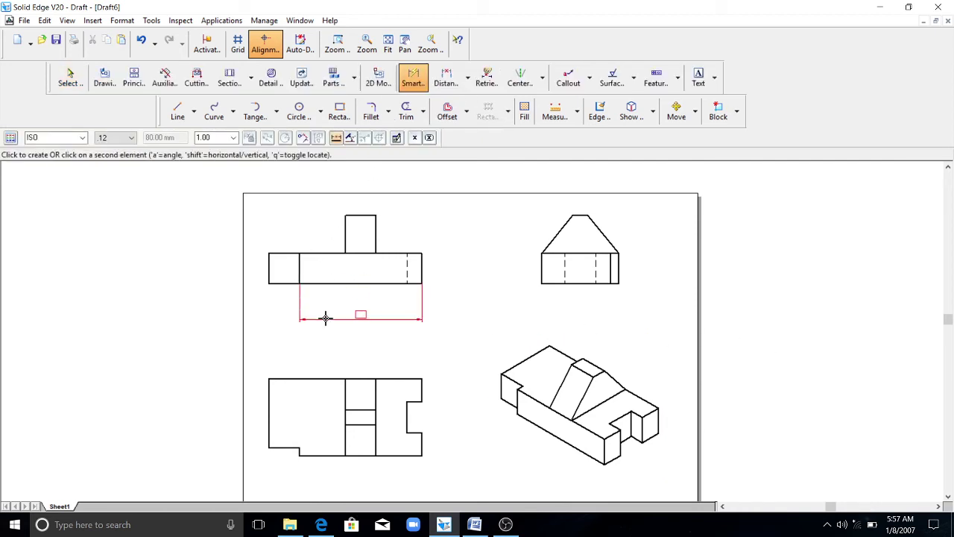
pyautogui.click(324, 319)
pyautogui.click(277, 283)
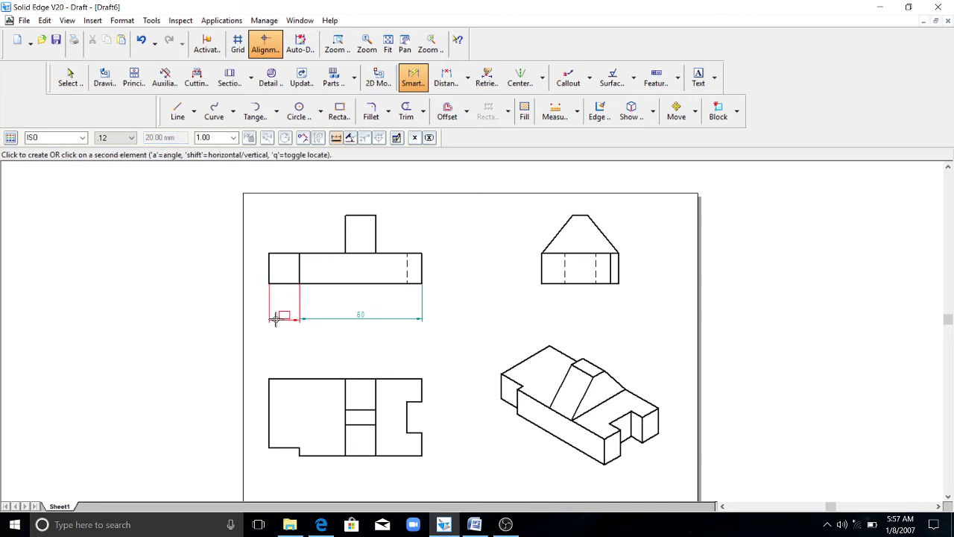
pyautogui.click(282, 318)
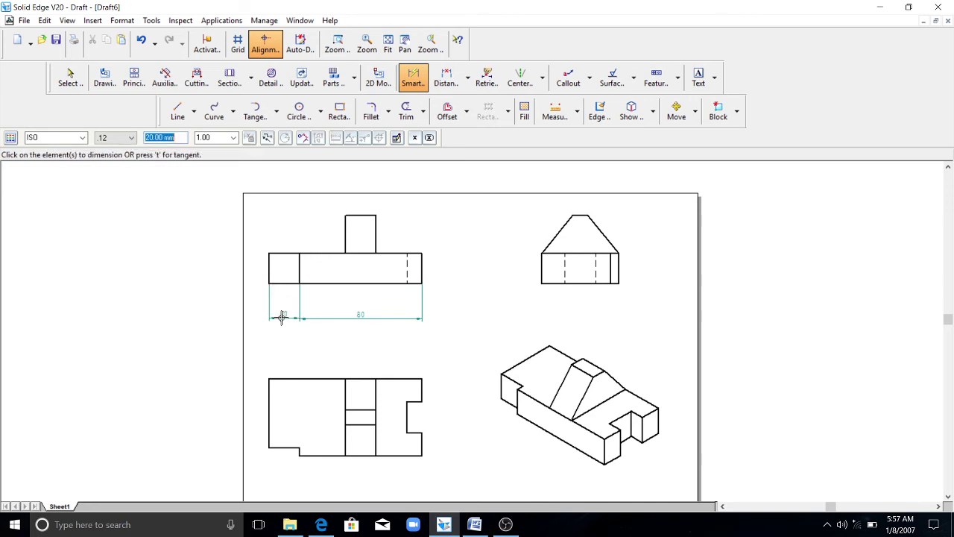
pyautogui.click(375, 234)
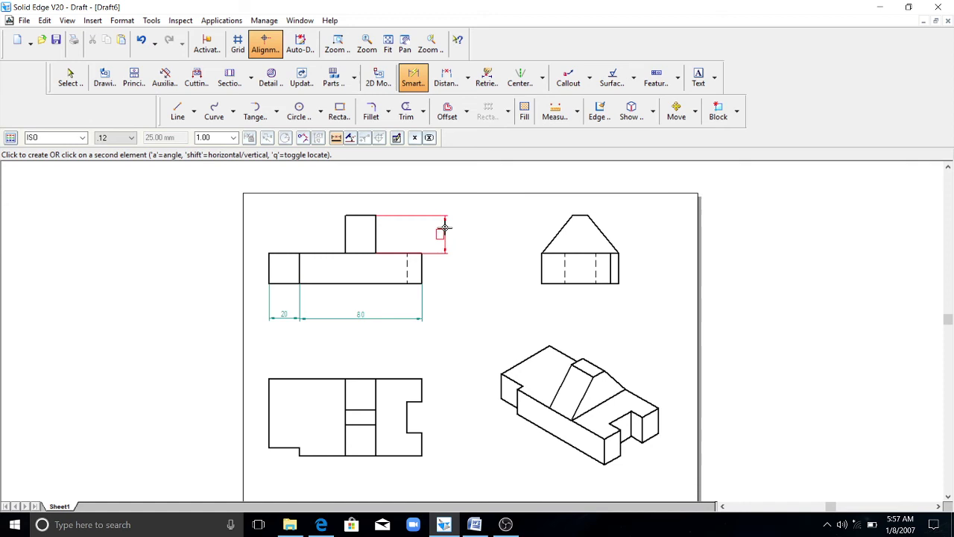
pyautogui.click(445, 230)
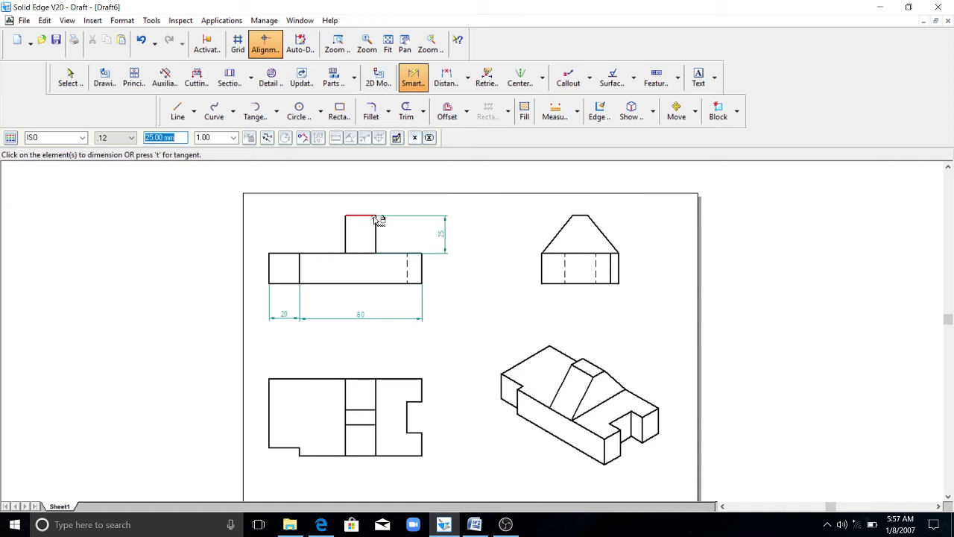
# - Dimension the top view's notches and edges: 20, 10, 45, 5 and 20
pyautogui.click(407, 417)
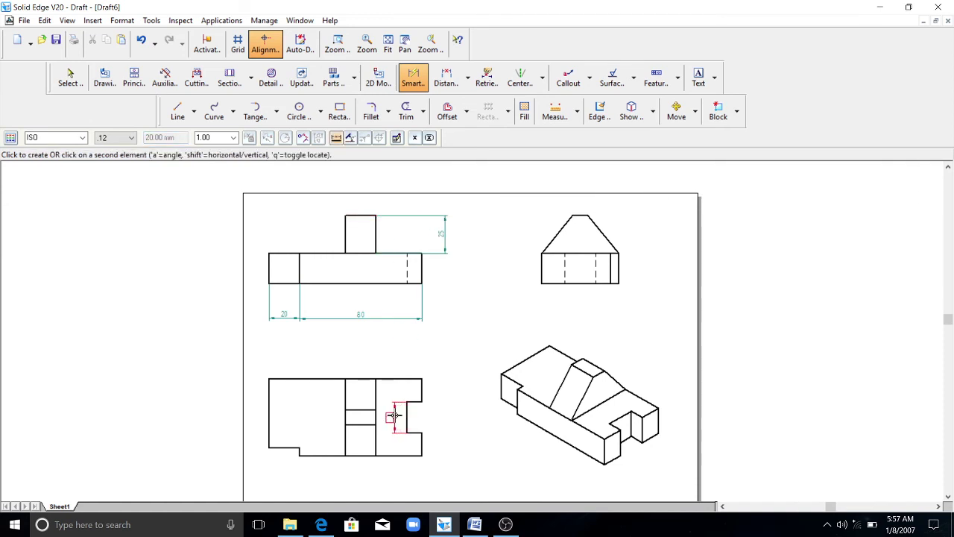
pyautogui.click(394, 418)
pyautogui.click(414, 379)
pyautogui.click(401, 361)
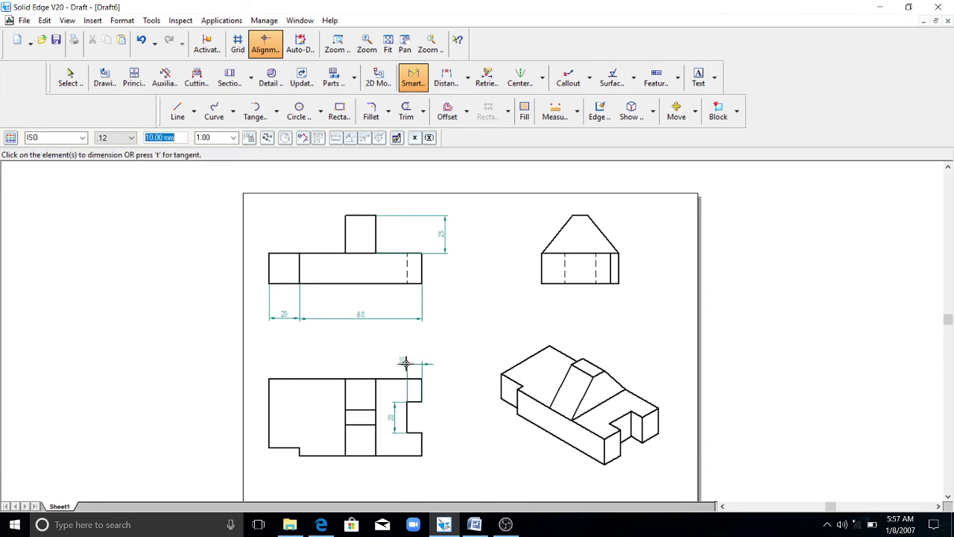
pyautogui.click(265, 416)
pyautogui.click(256, 414)
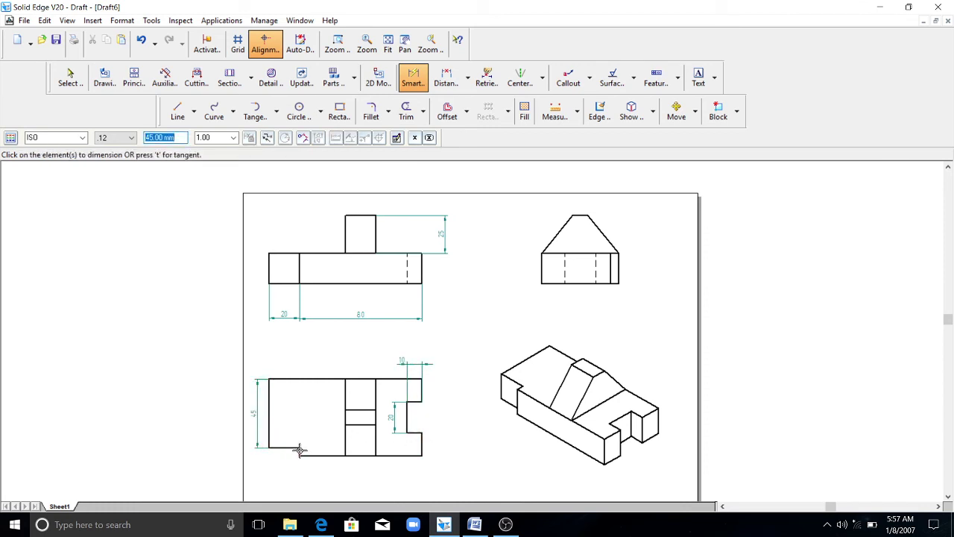
pyautogui.click(298, 449)
pyautogui.click(264, 454)
pyautogui.click(283, 448)
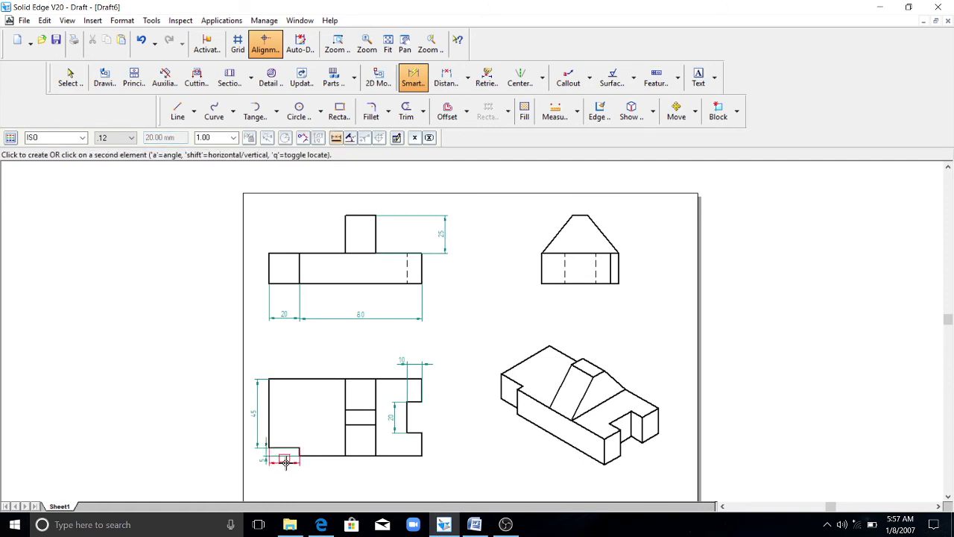
pyautogui.click(285, 470)
# - Dimension the side view's 10 top edge and 25 height
pyautogui.click(580, 215)
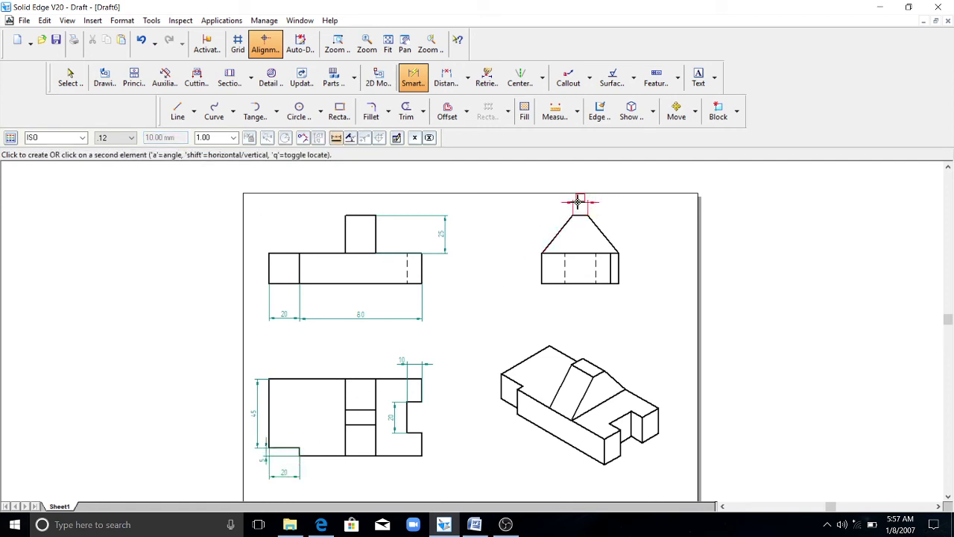
pyautogui.click(578, 202)
pyautogui.click(571, 254)
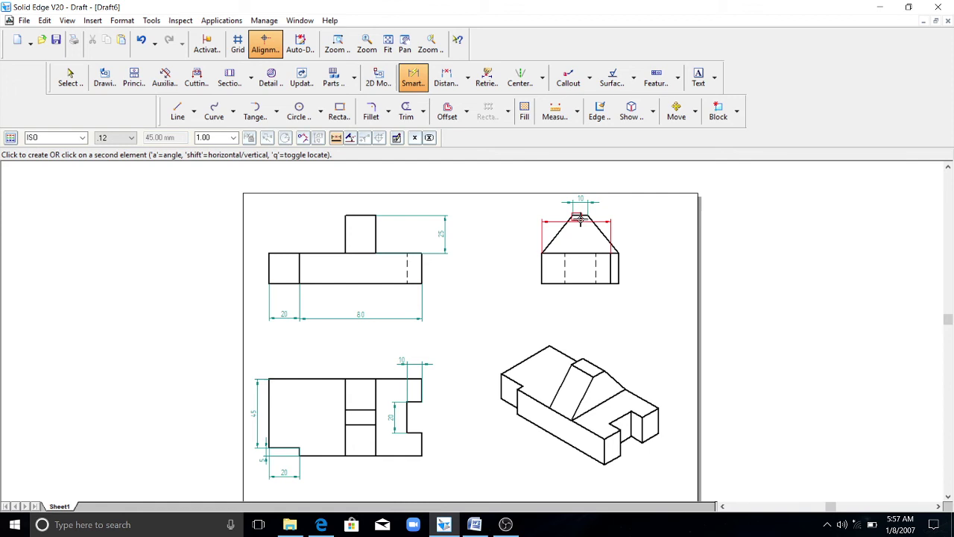
pyautogui.click(580, 219)
pyautogui.click(524, 231)
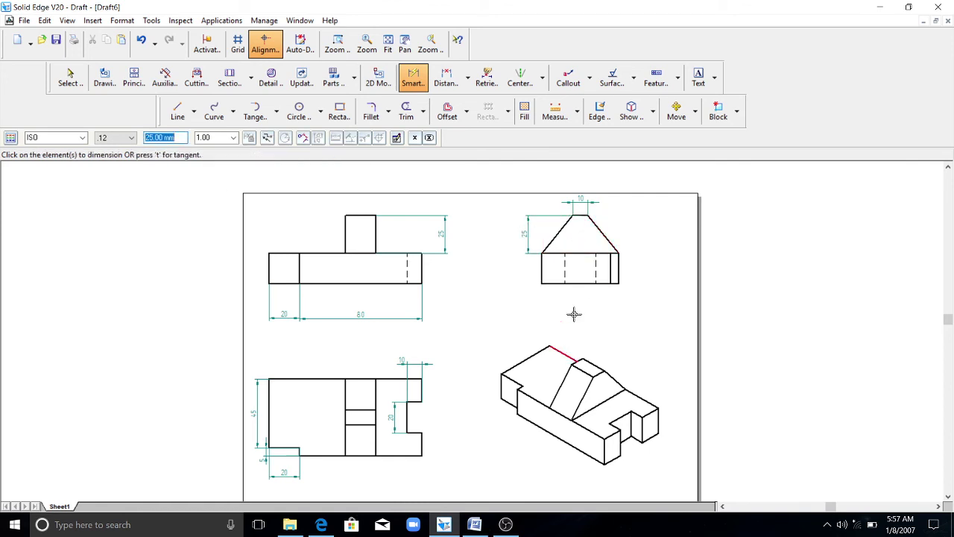
# - Add the 45 base width to the side view and the 20 base height to the front view
pyautogui.click(574, 283)
pyautogui.click(549, 315)
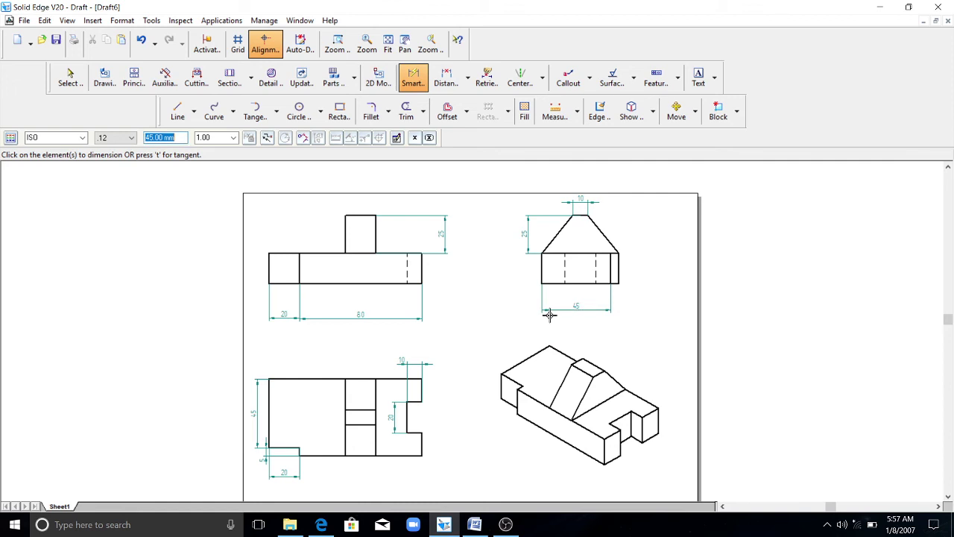
pyautogui.click(422, 274)
pyautogui.click(444, 272)
# - Dimension the isometric view's long top edge, short left edge and front edges (30, 30, 20)
pyautogui.click(594, 365)
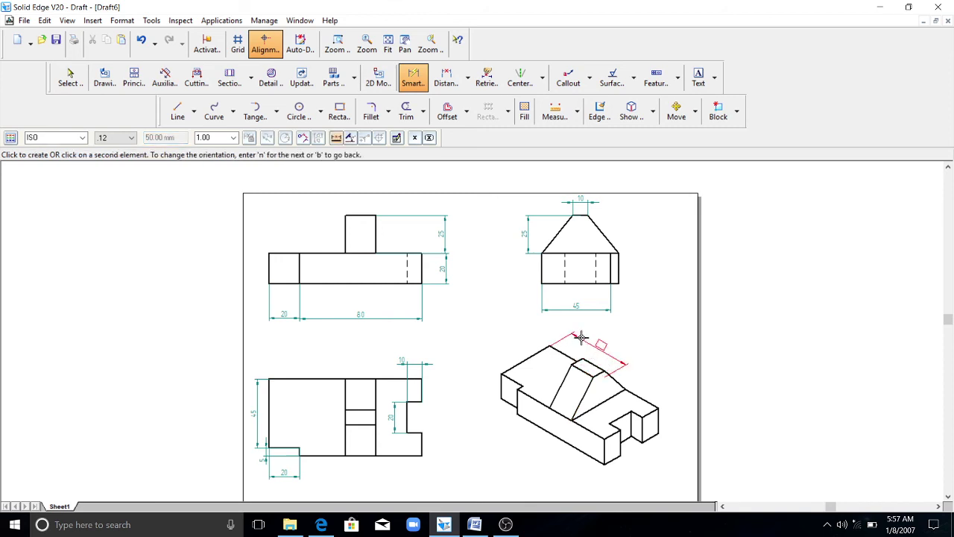
pyautogui.click(597, 331)
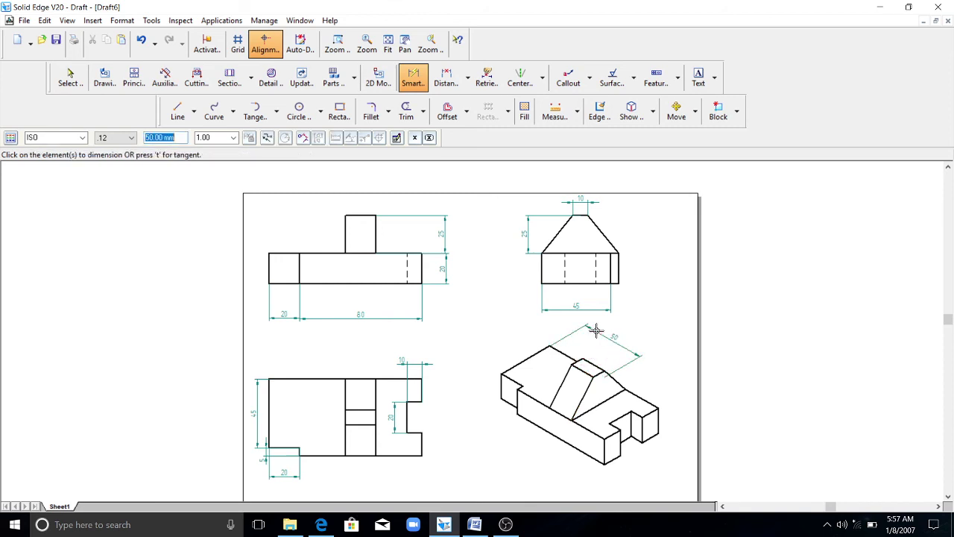
pyautogui.click(540, 406)
pyautogui.click(509, 420)
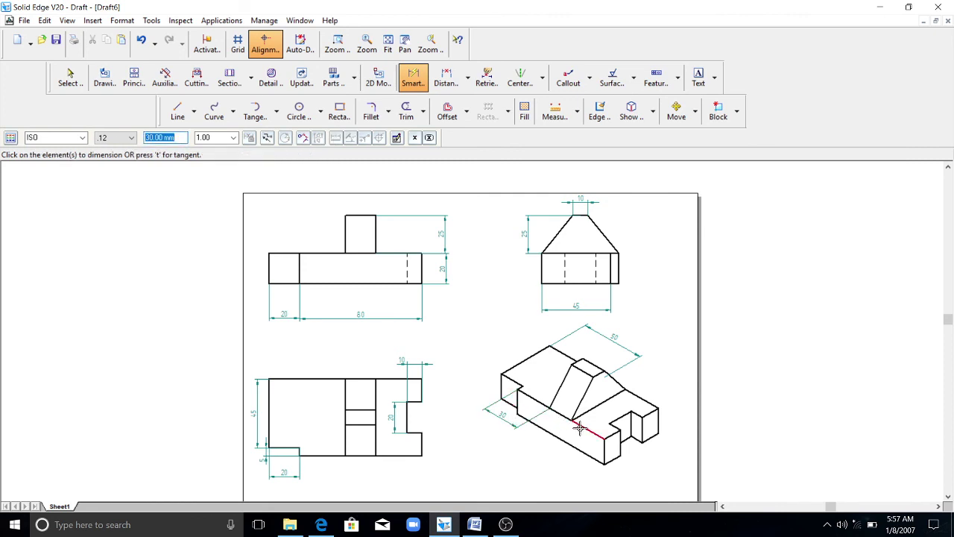
pyautogui.click(568, 441)
pyautogui.click(553, 445)
pyautogui.click(559, 414)
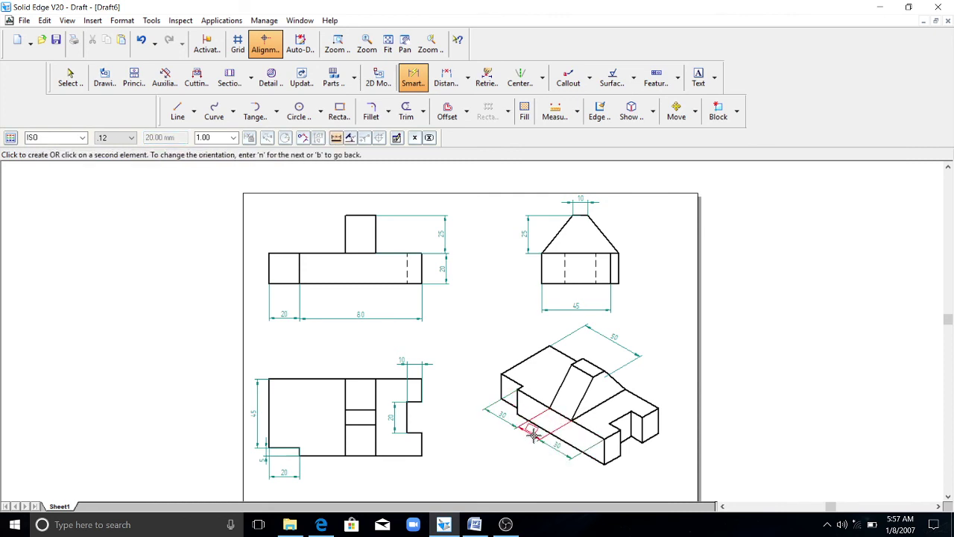
pyautogui.click(530, 434)
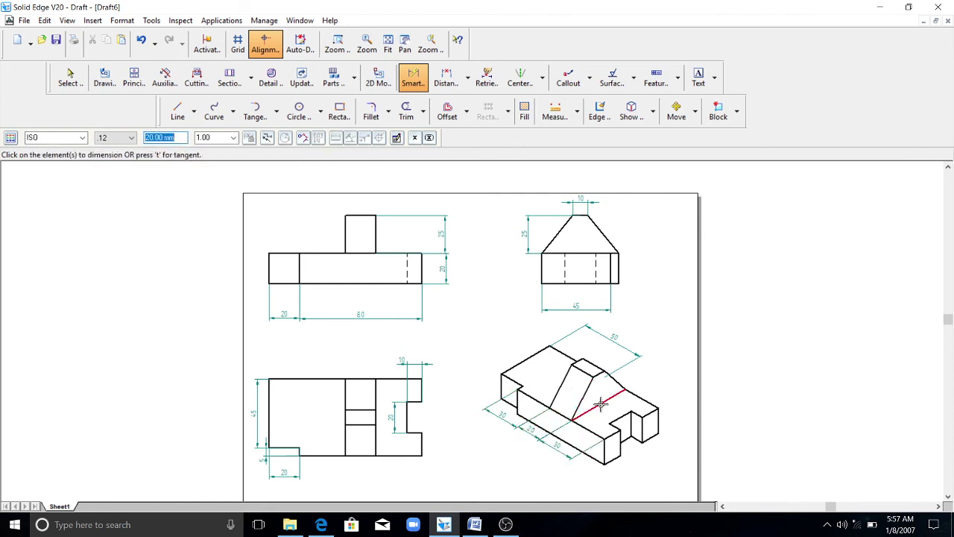
# - Add the 25 ramp dimension and a notch dimension to the isometric view
pyautogui.click(601, 403)
pyautogui.click(597, 371)
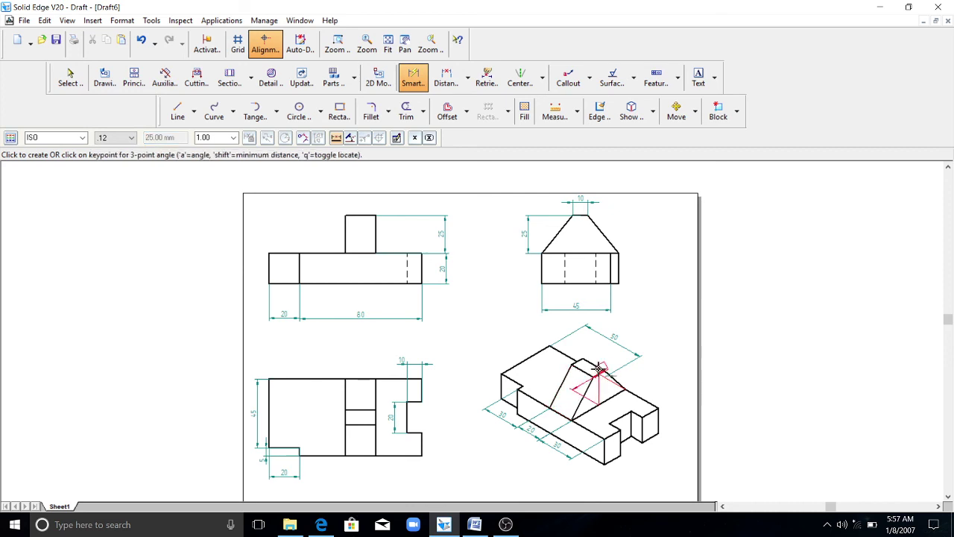
pyautogui.click(585, 349)
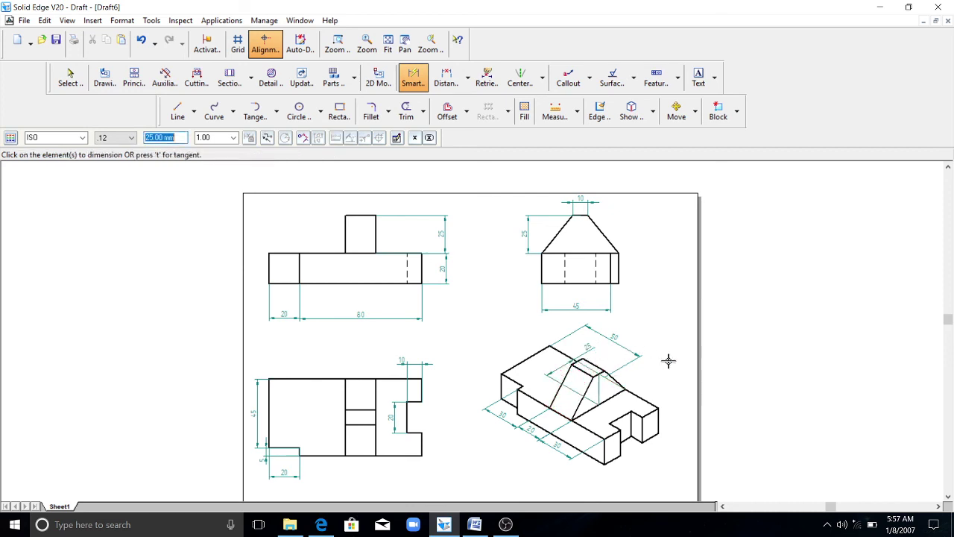
pyautogui.click(635, 409)
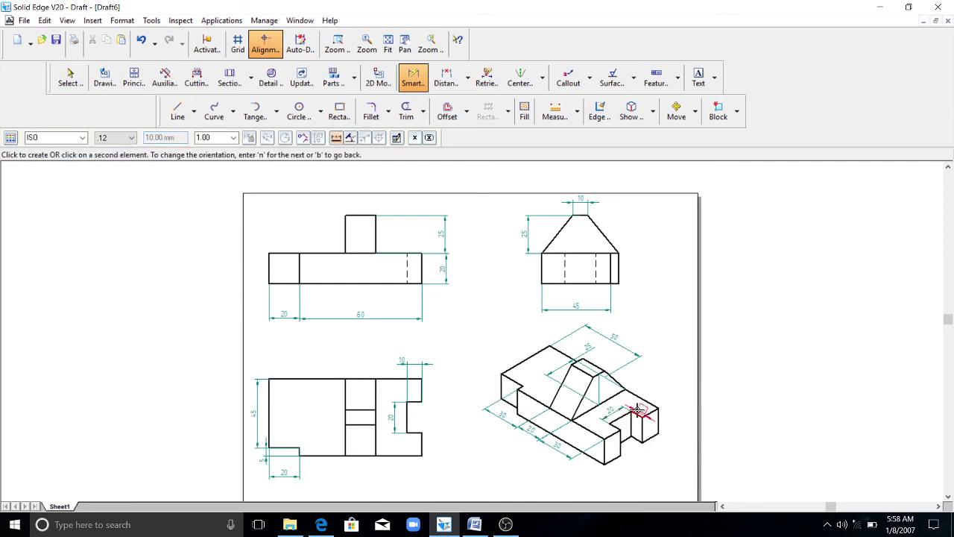
pyautogui.click(641, 408)
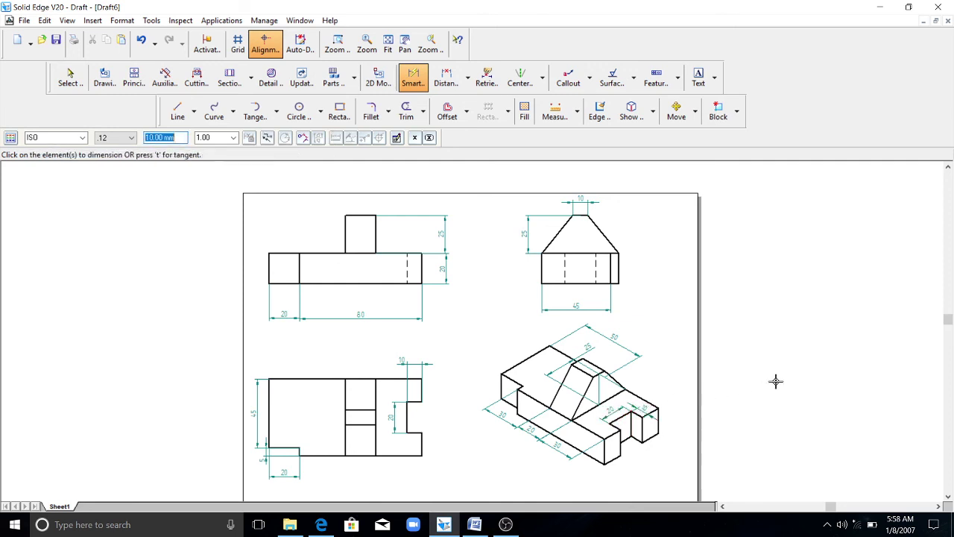
# - Draw a text box between the lower views with 18 mm bold text
pyautogui.click(700, 83)
pyautogui.moveTo(430, 333); pyautogui.dragTo(508, 350)
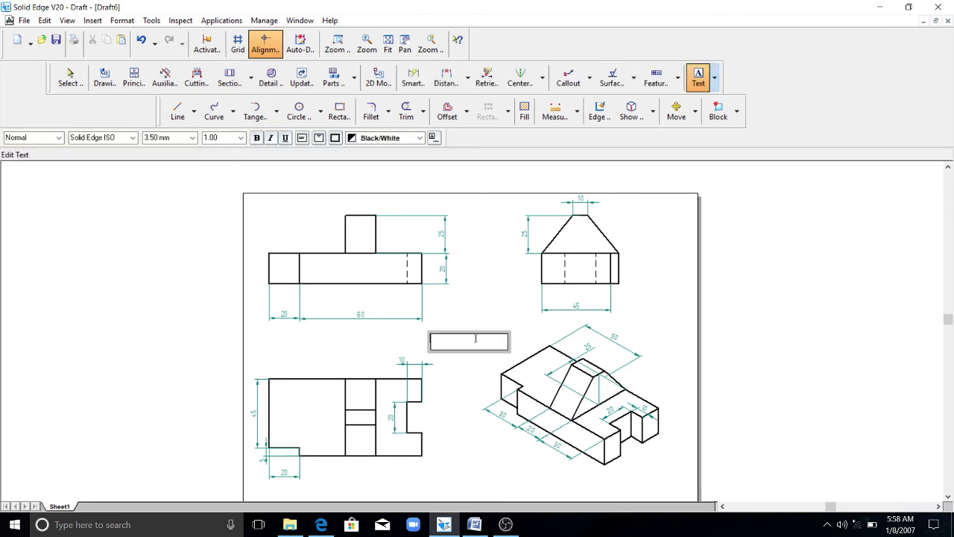
pyautogui.click(179, 138)
pyautogui.click(165, 149)
pyautogui.click(257, 139)
# - Enter 'model' and '6' on two lines and finish the label
pyautogui.write('model')
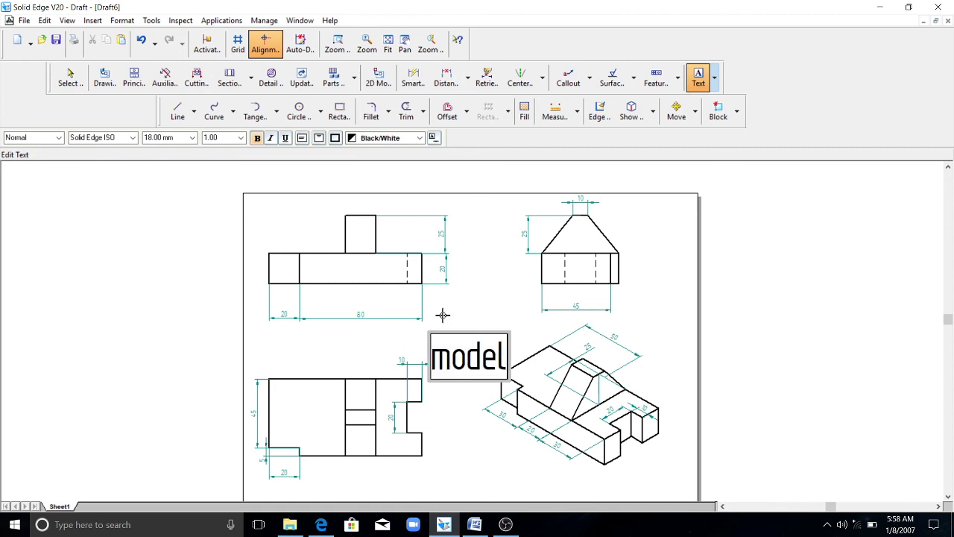
pyautogui.press('Return')
pyautogui.write('6')
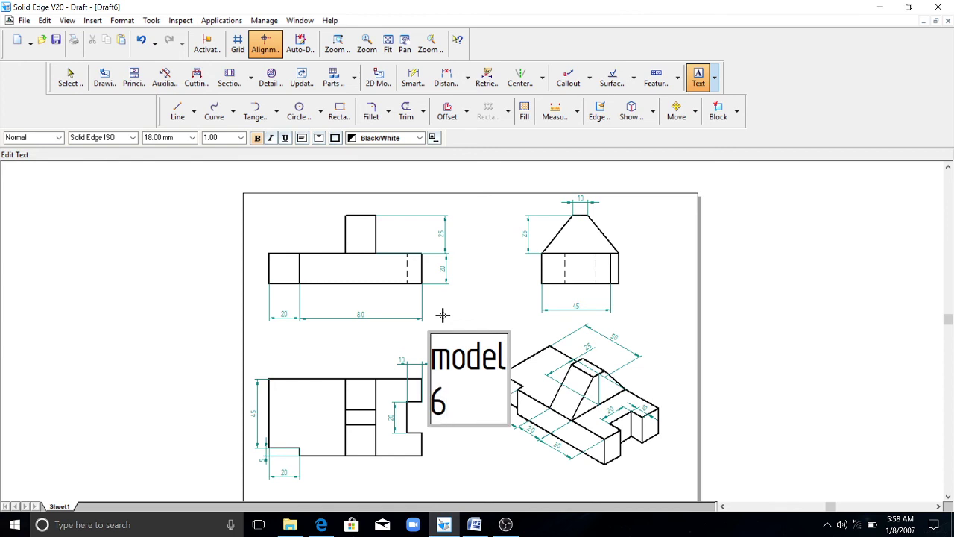
pyautogui.click(424, 362)
pyautogui.click(460, 363)
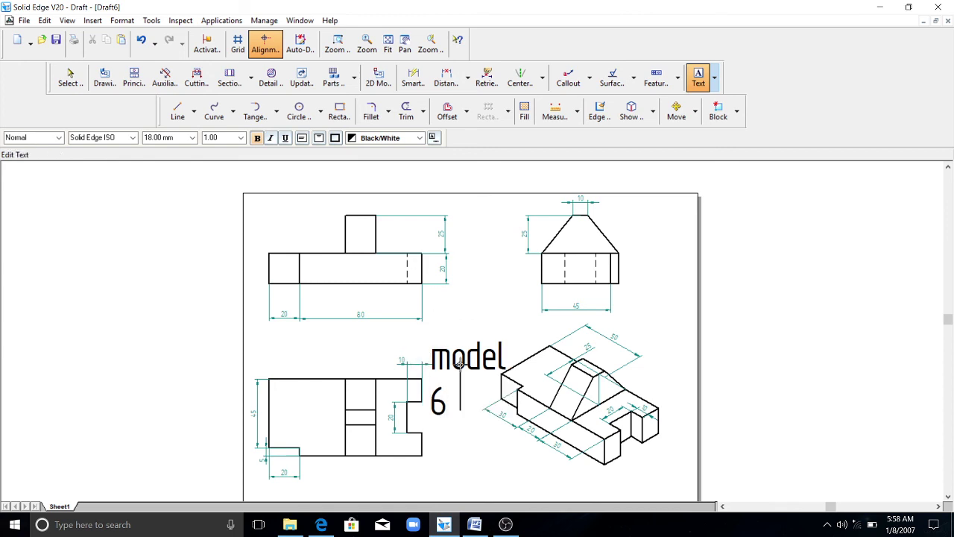
pyautogui.click(476, 363)
# - Move the model 6 label to the sheet centre and shrink its box to one line
pyautogui.press('Escape')
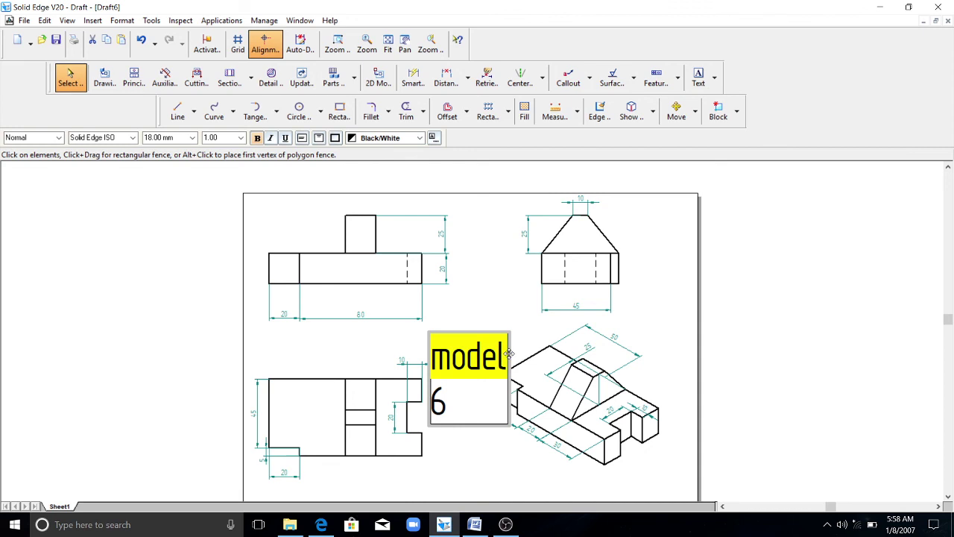
pyautogui.moveTo(508, 353); pyautogui.dragTo(578, 329)
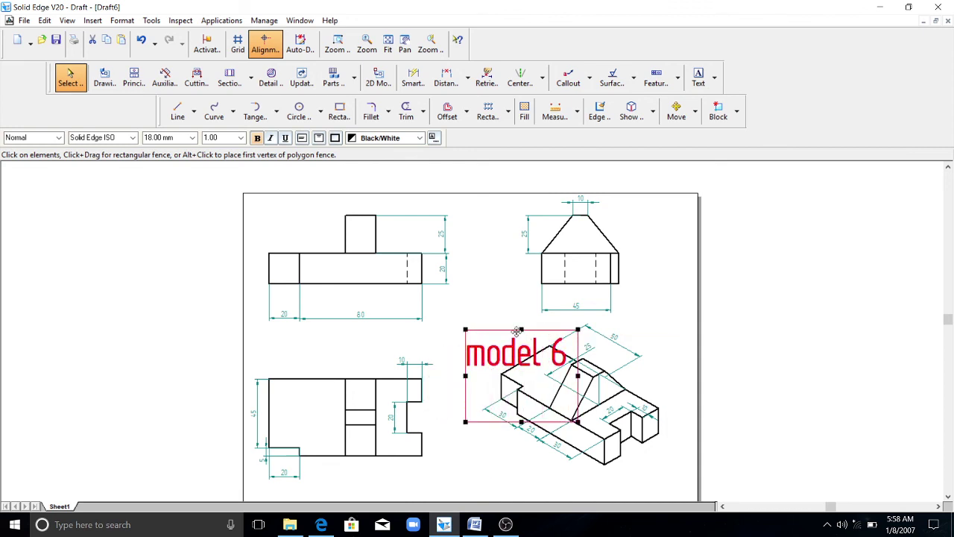
pyautogui.moveTo(517, 331); pyautogui.dragTo(473, 315)
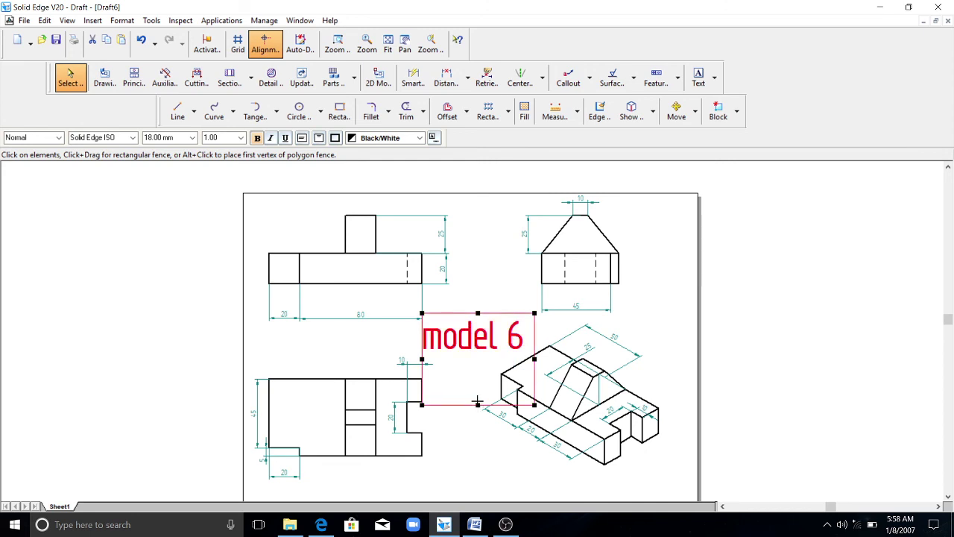
pyautogui.moveTo(477, 404); pyautogui.dragTo(477, 358)
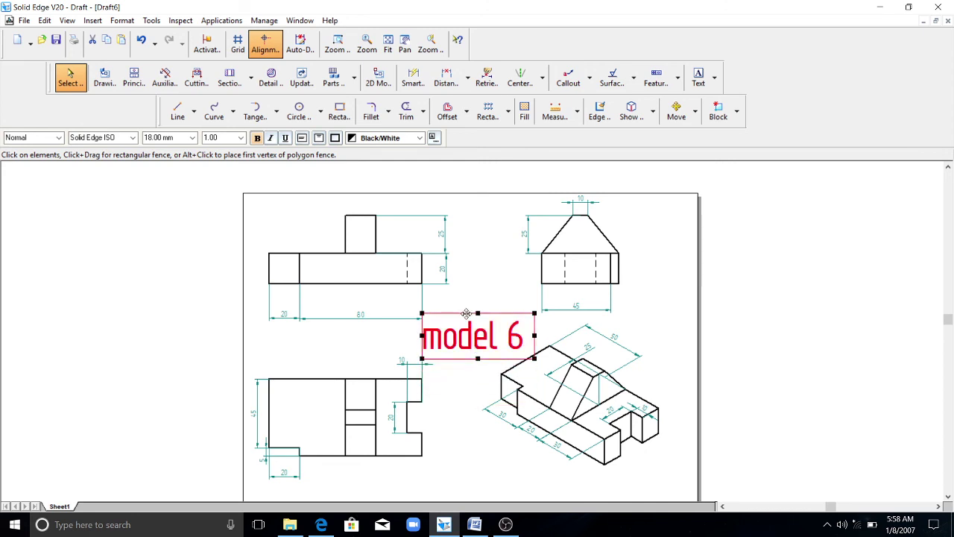
pyautogui.moveTo(466, 313); pyautogui.dragTo(460, 318)
pyautogui.click(807, 341)
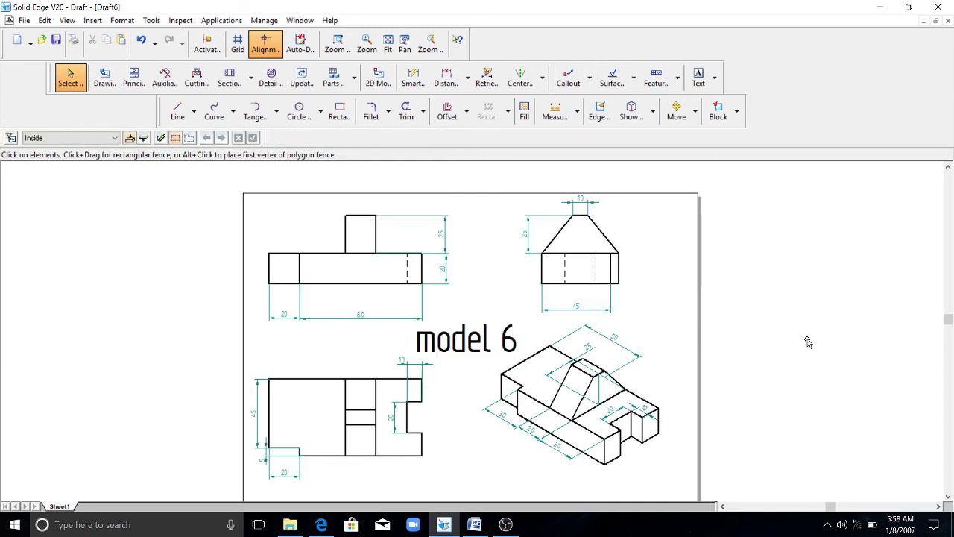